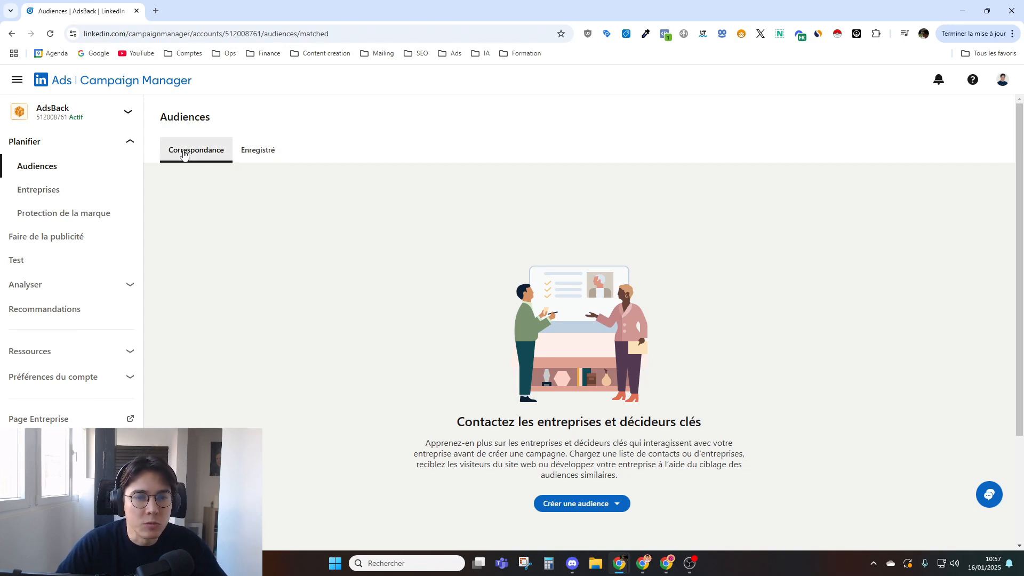
# Examine the audience types available for creation: Audience prédictive and Matched audience.
pyautogui.scroll(-1, 550, 405)
pyautogui.click(573, 451)
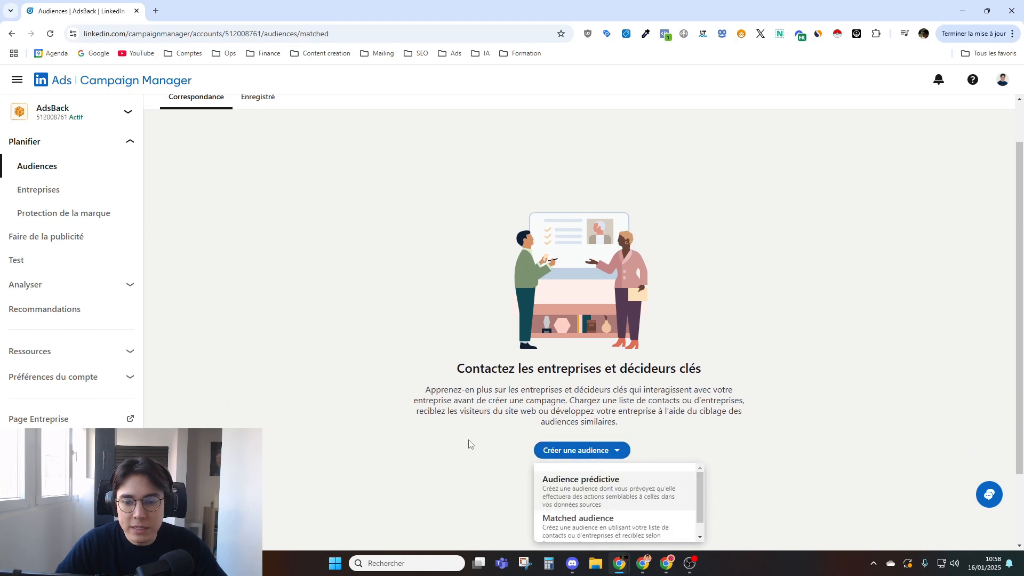
pyautogui.scroll(-2, 449, 474)
pyautogui.click(573, 360)
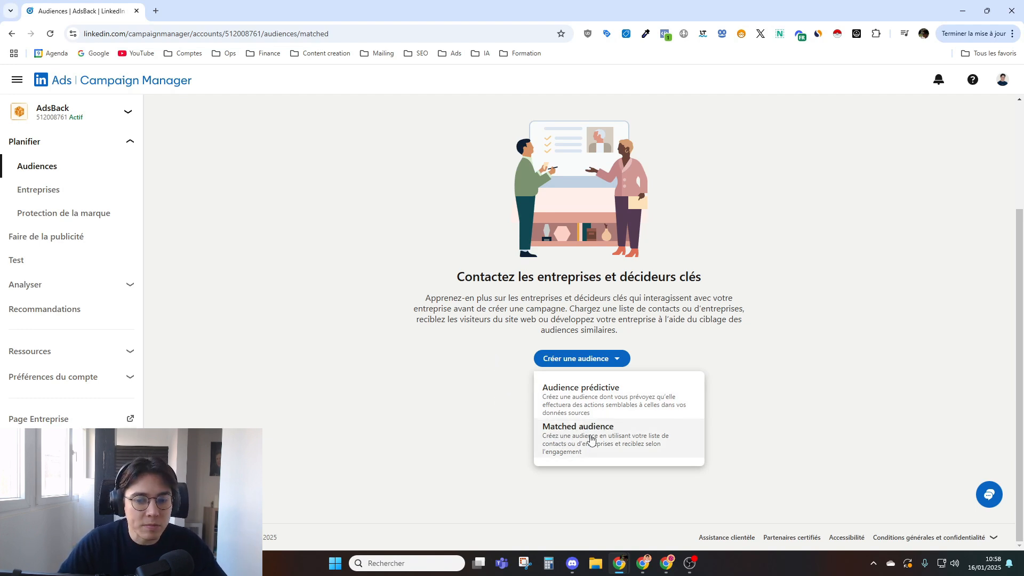
pyautogui.click(375, 376)
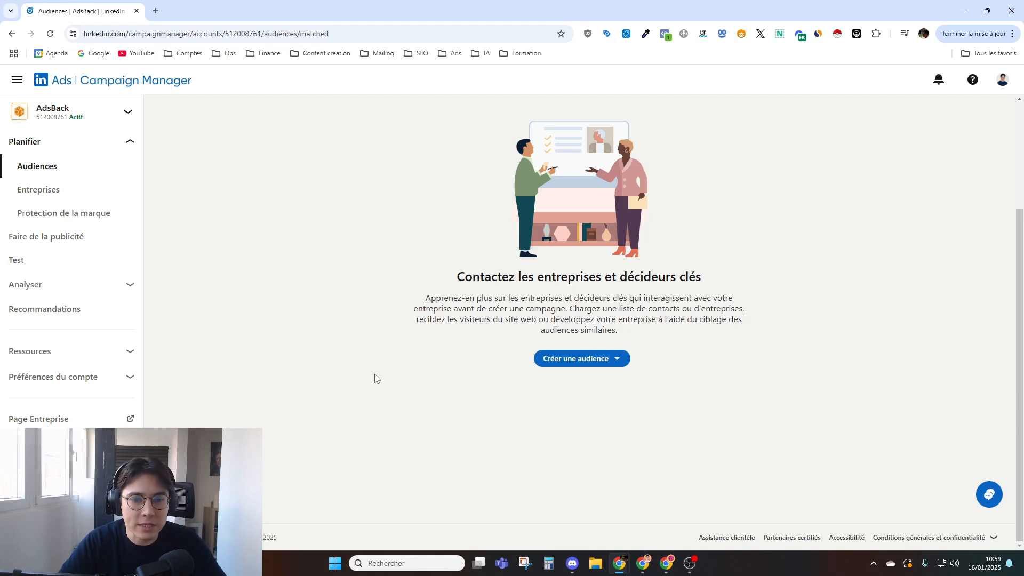
pyautogui.click(618, 358)
pyautogui.click(248, 185)
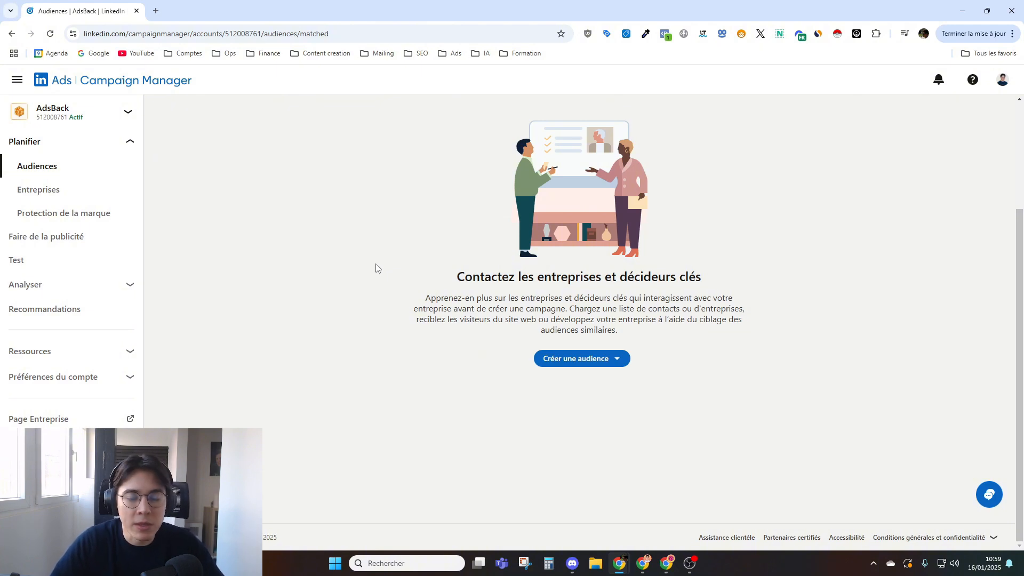
pyautogui.click(568, 358)
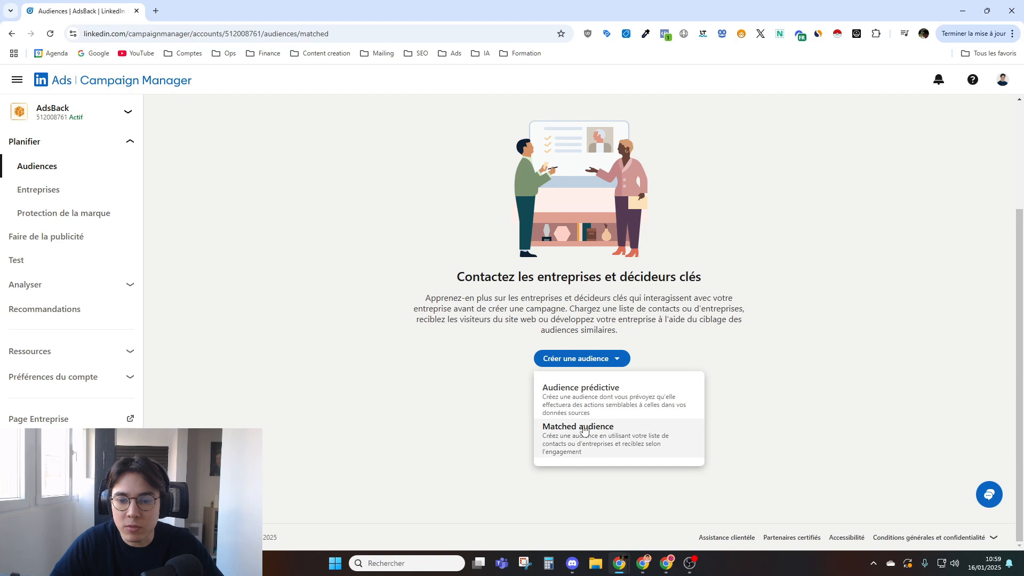
pyautogui.click(274, 187)
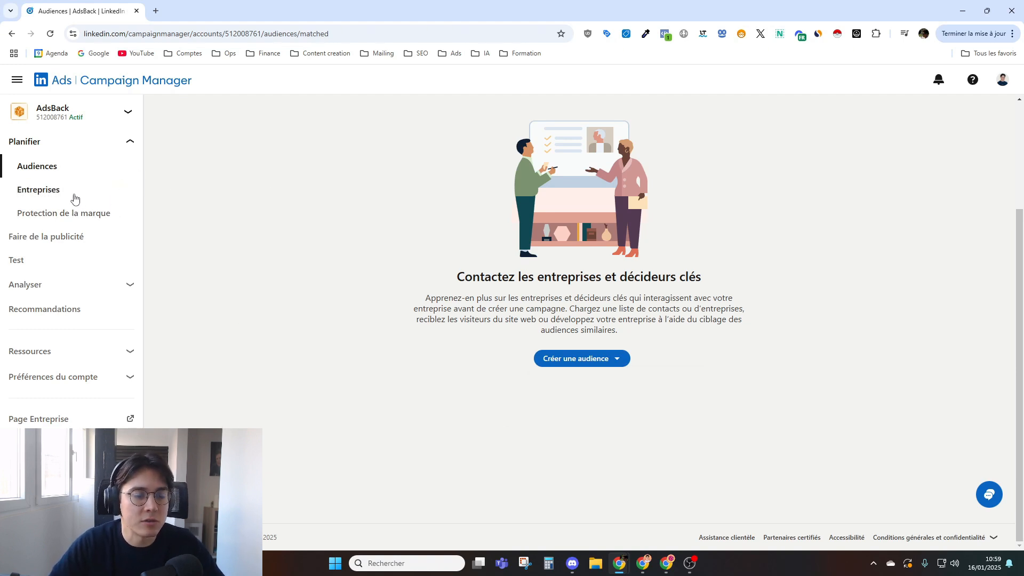
# View the list of saved audiences and return to the Correspondance audiences.
pyautogui.click(255, 156)
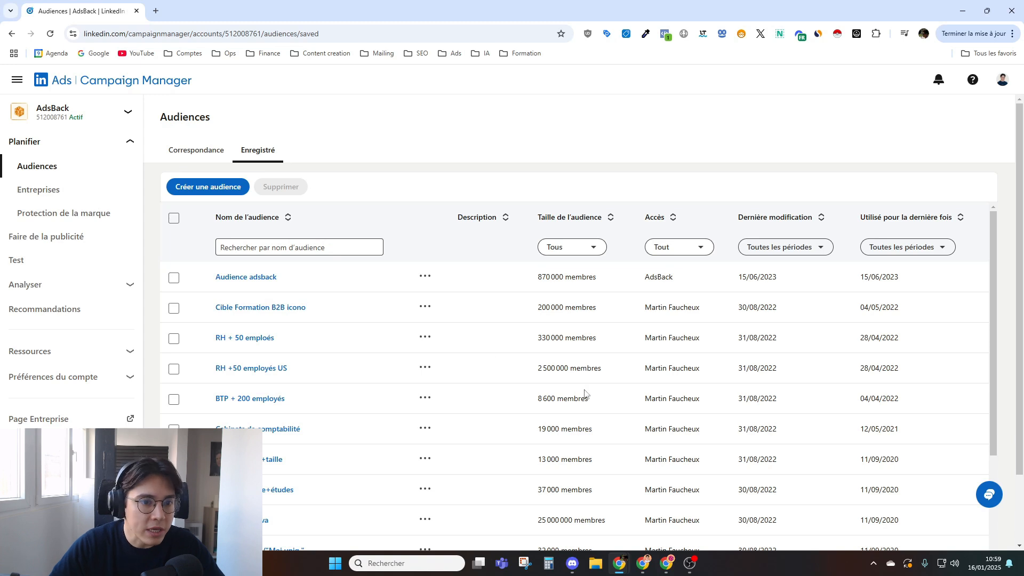
pyautogui.click(190, 157)
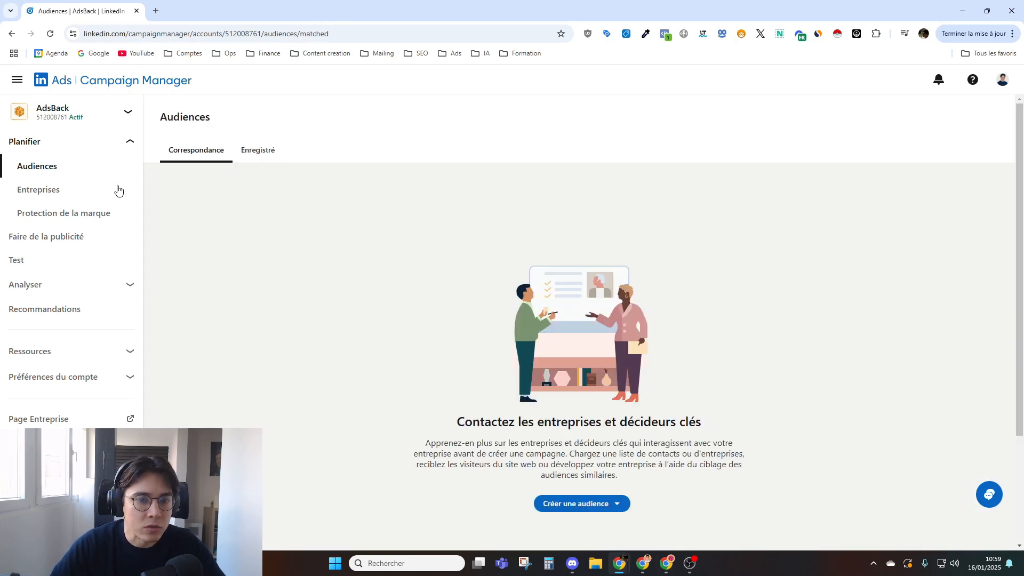
# Review the Entreprises page and the Protection de la marque page in the planning section.
pyautogui.click(45, 199)
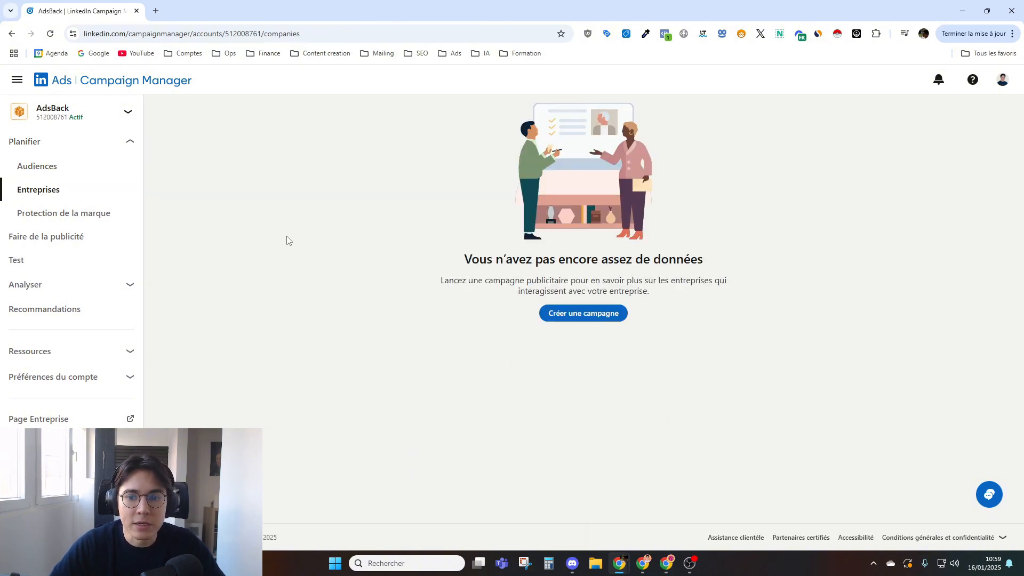
pyautogui.moveTo(350, 253); pyautogui.dragTo(676, 324)
pyautogui.click(701, 330)
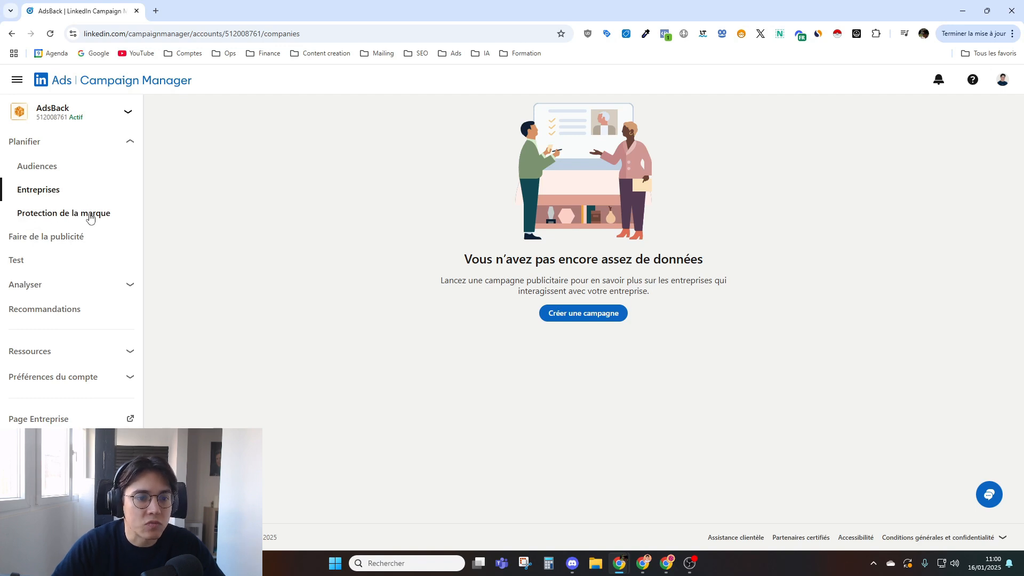
pyautogui.click(77, 215)
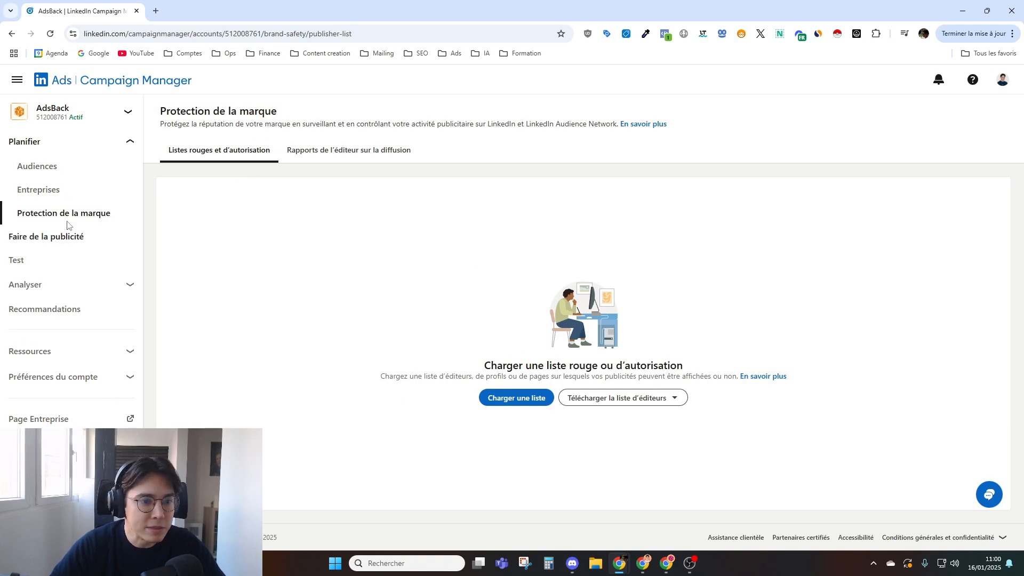
# View the account's campaign groups and the types of test that can be created.
pyautogui.click(52, 242)
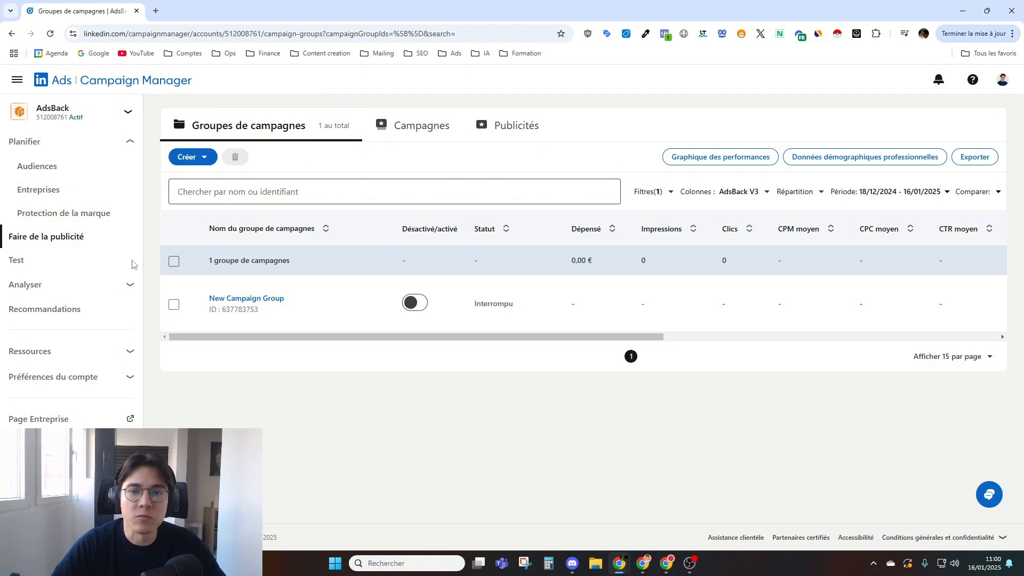
pyautogui.click(34, 261)
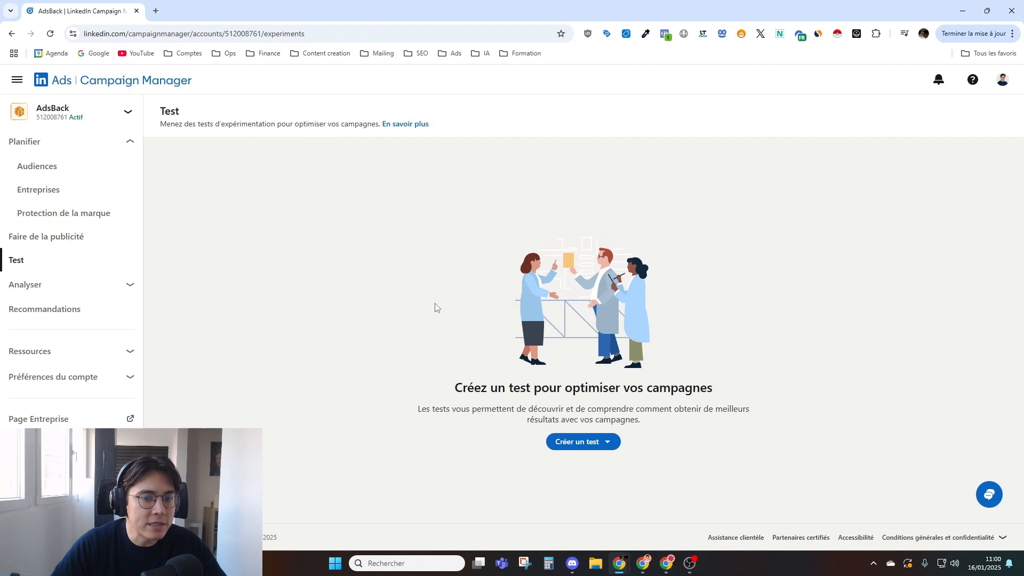
pyautogui.click(600, 449)
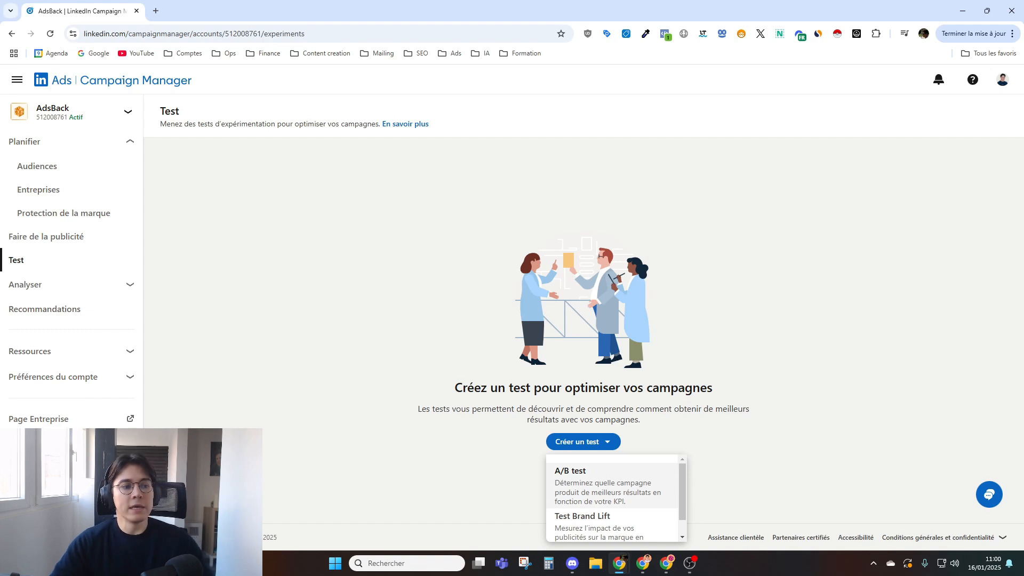
# Open the Gestionnaire de signaux in the analysis section and review its connected and additional data sources.
pyautogui.click(75, 288)
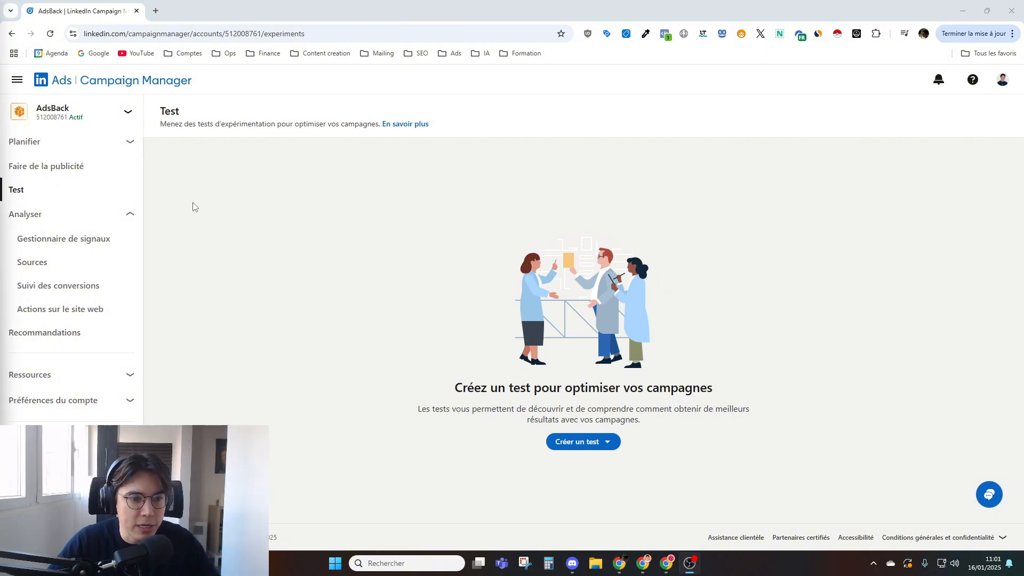
pyautogui.click(77, 249)
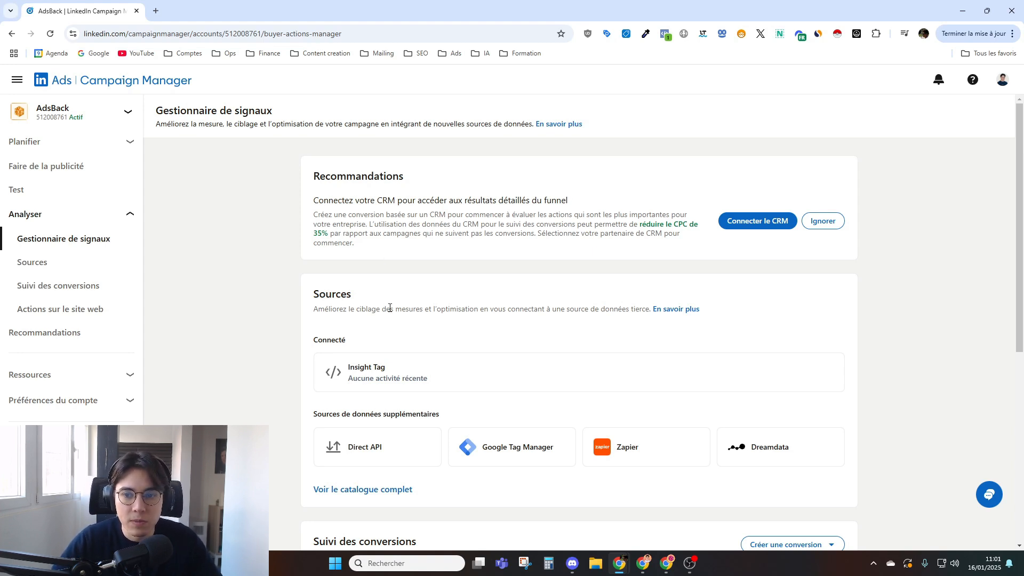
pyautogui.scroll(-1, 402, 299)
pyautogui.scroll(-1, 297, 298)
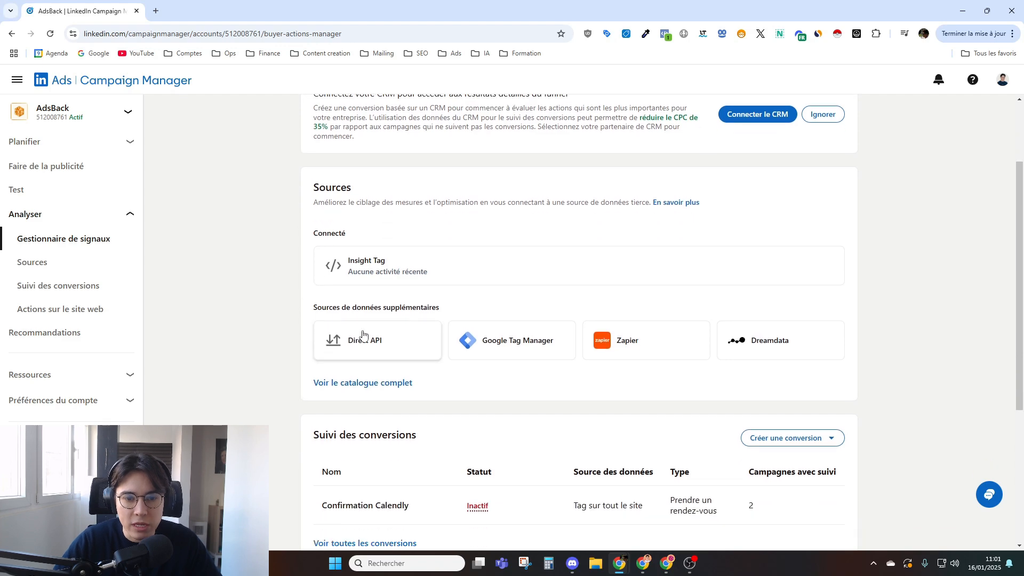
# Examine the Insight Tag source and its installation options without accepting the terms of use, and return to the Gestionnaire de signaux.
pyautogui.click(415, 273)
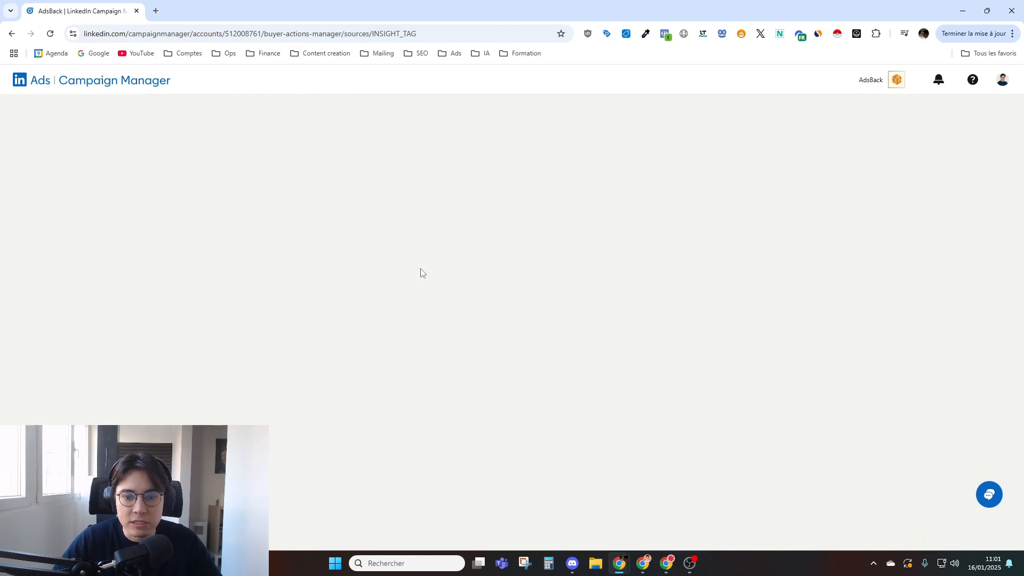
pyautogui.scroll(-4, 406, 266)
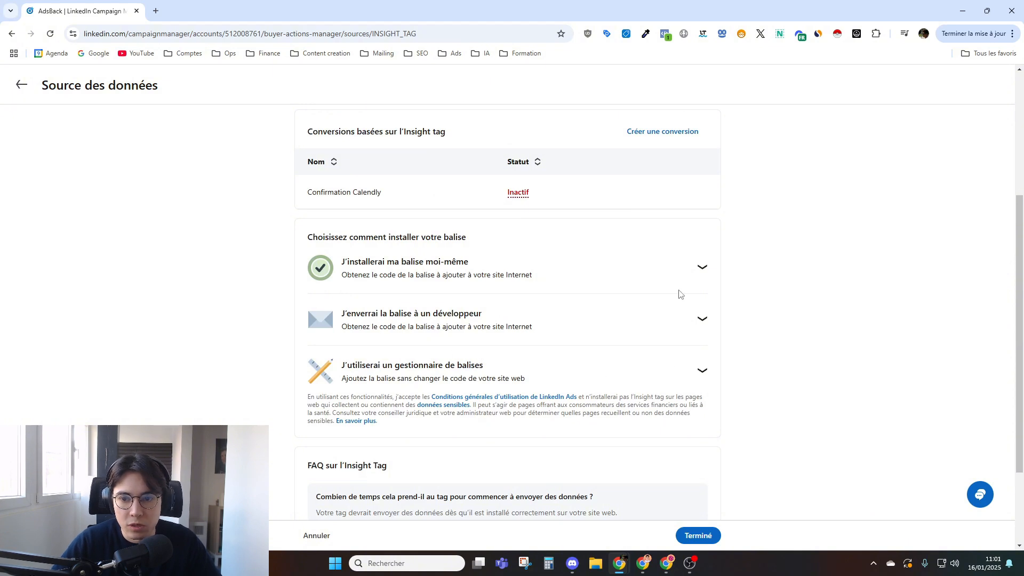
pyautogui.click(702, 267)
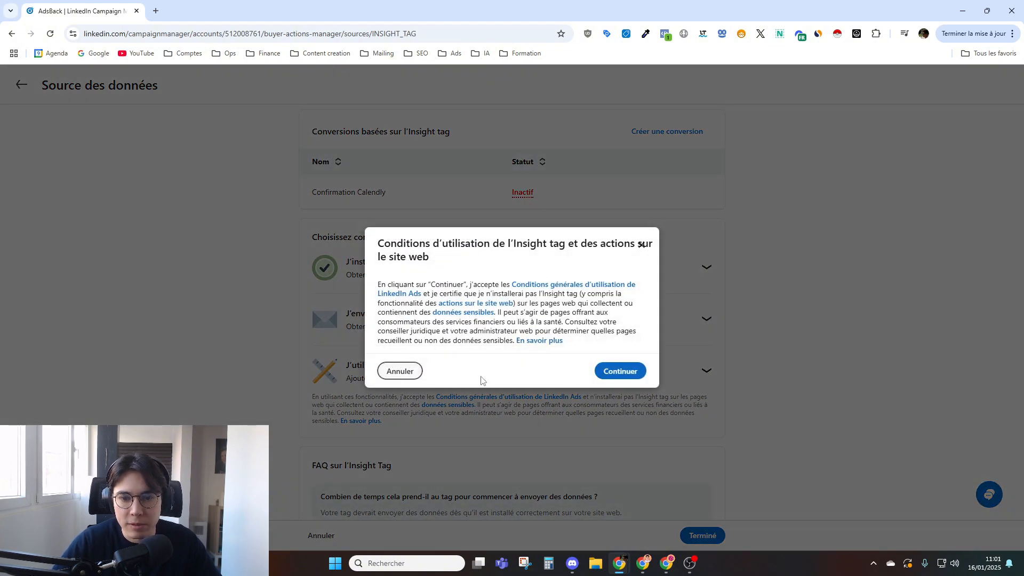
pyautogui.click(411, 372)
pyautogui.scroll(5, 357, 197)
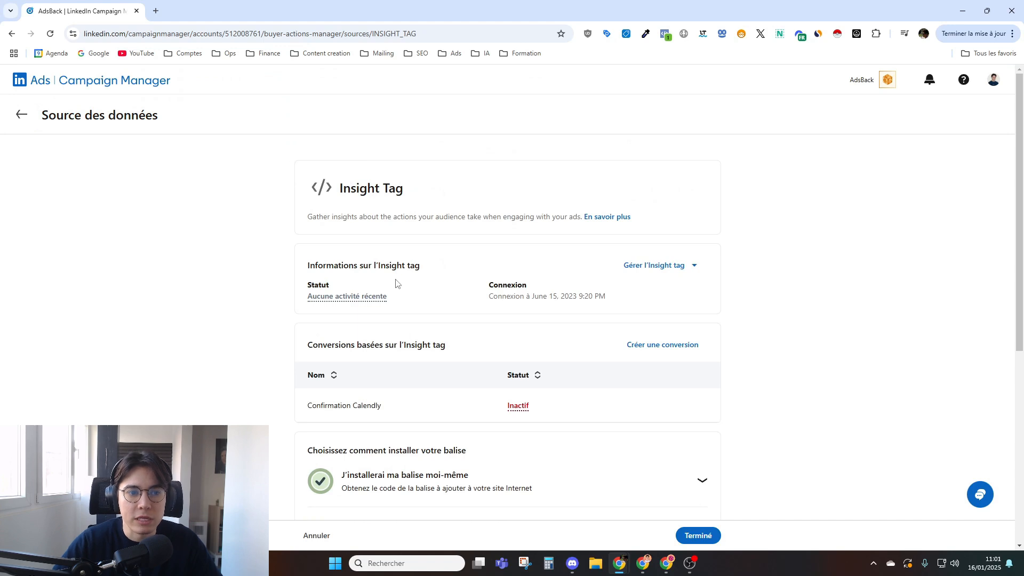
pyautogui.click(22, 115)
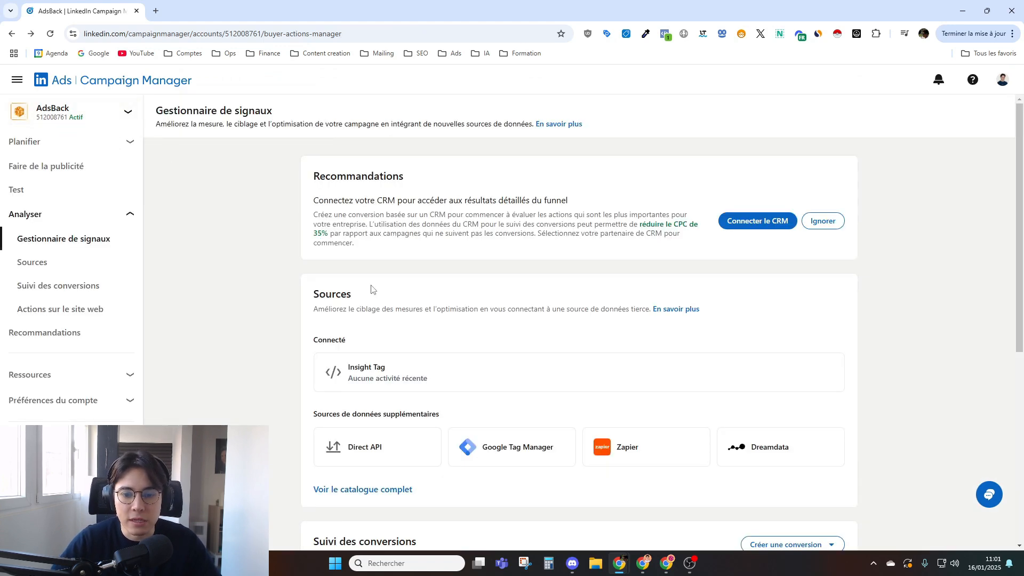
# Check the status details of the Confirmation Calendly conversion in the Gestionnaire de signaux.
pyautogui.scroll(-1, 383, 297)
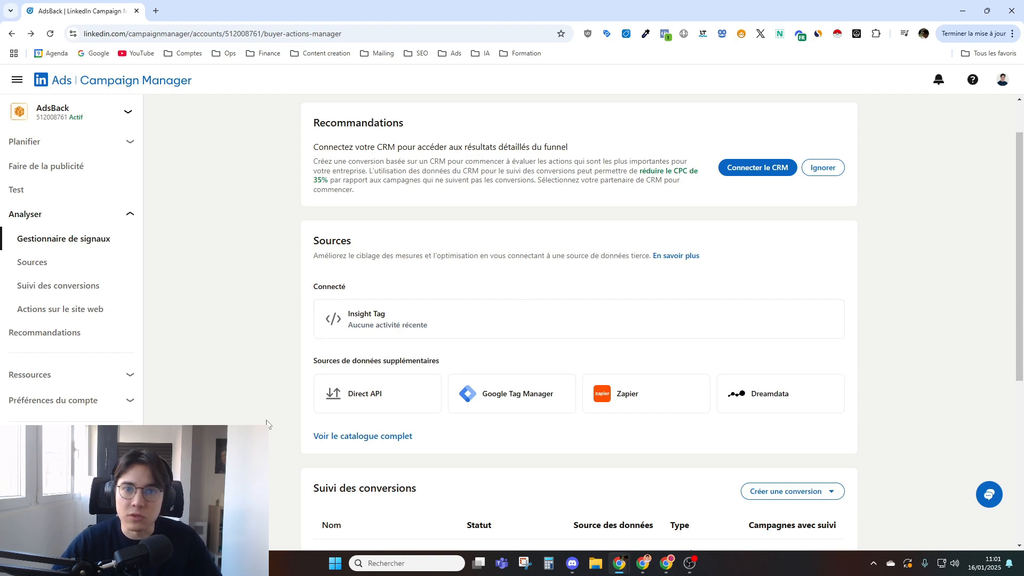
pyautogui.scroll(-2, 298, 343)
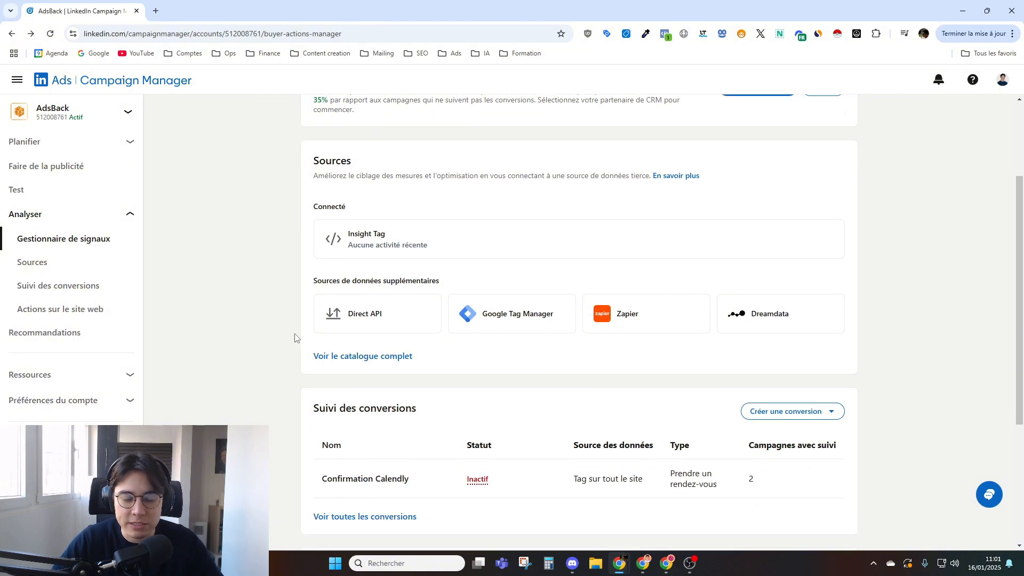
pyautogui.scroll(-3, 283, 351)
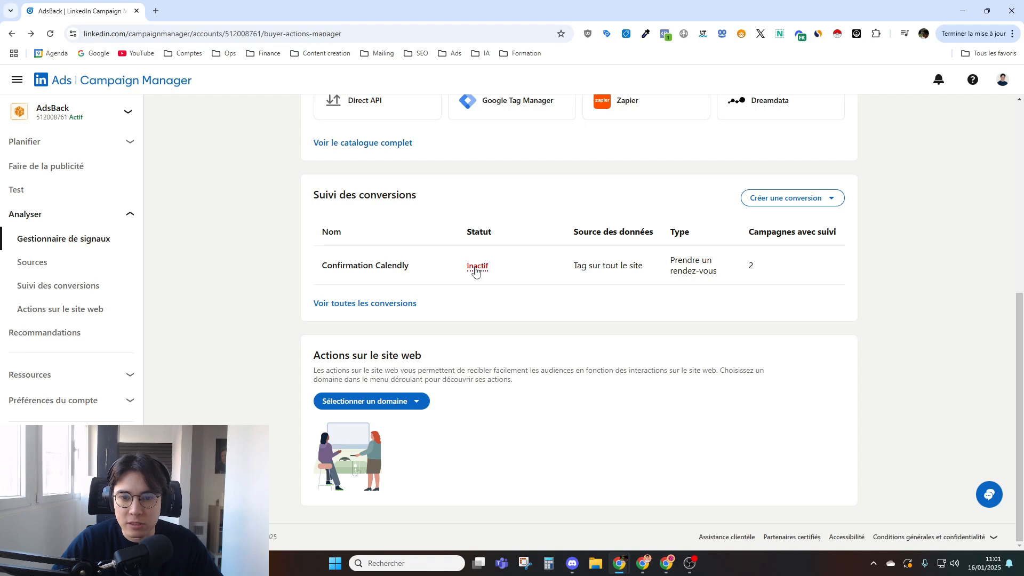
pyautogui.moveTo(477, 273)
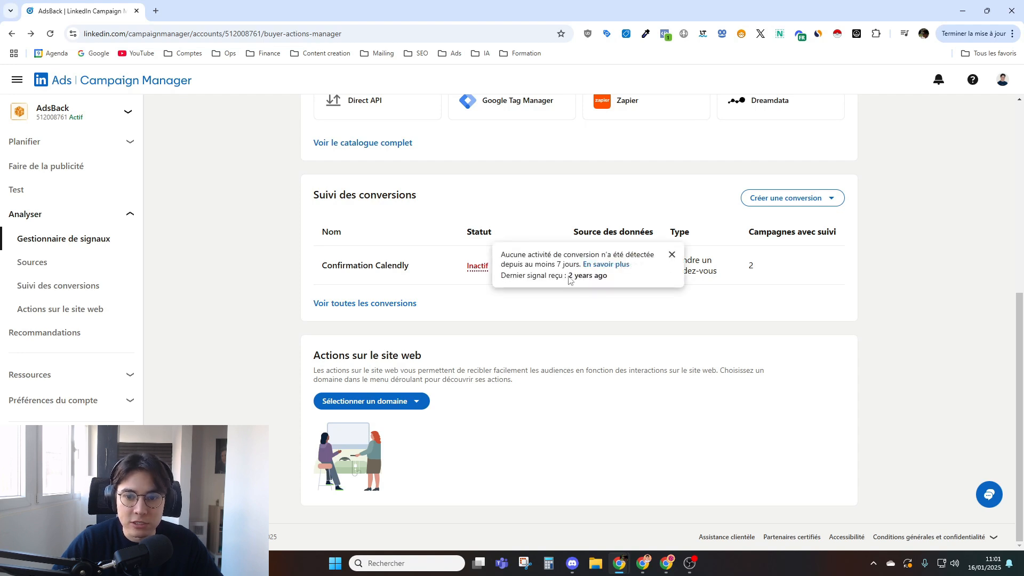
pyautogui.moveTo(569, 279); pyautogui.dragTo(610, 278)
pyautogui.click(612, 279)
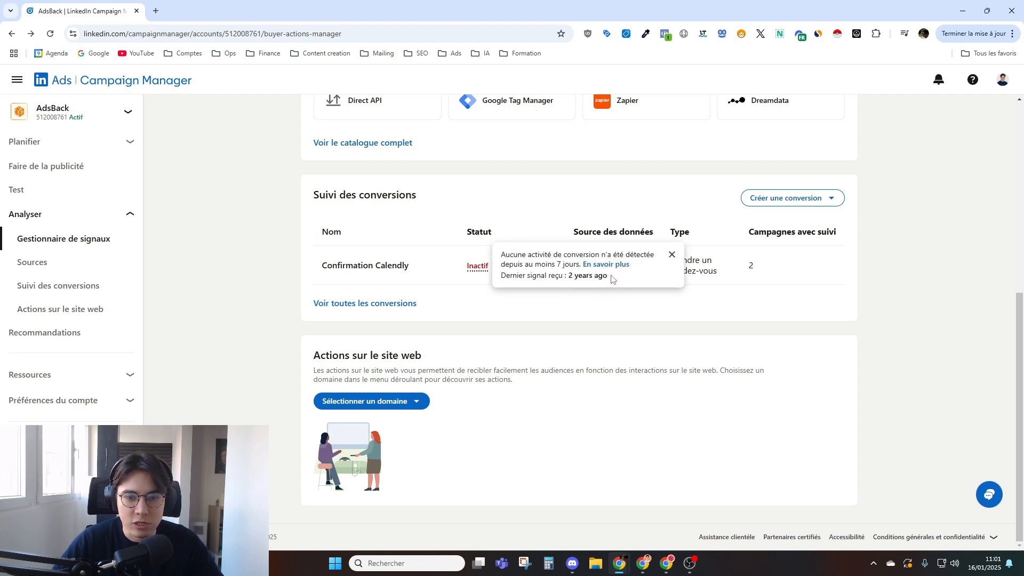
pyautogui.click(214, 228)
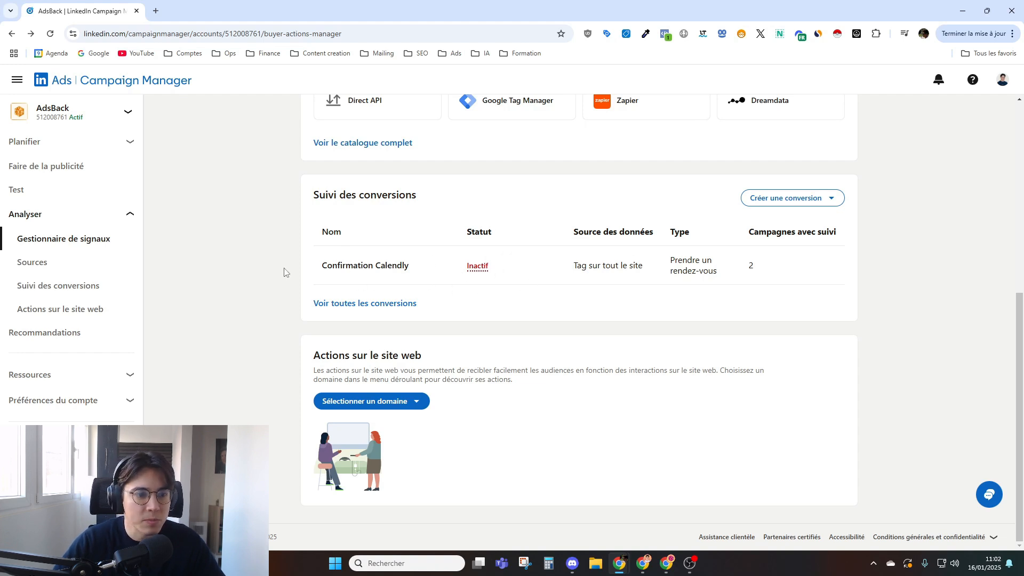
# View the Sources catalogue and review the Confirmation Calendly conversion's preferences, leaving them without changes.
pyautogui.click(45, 263)
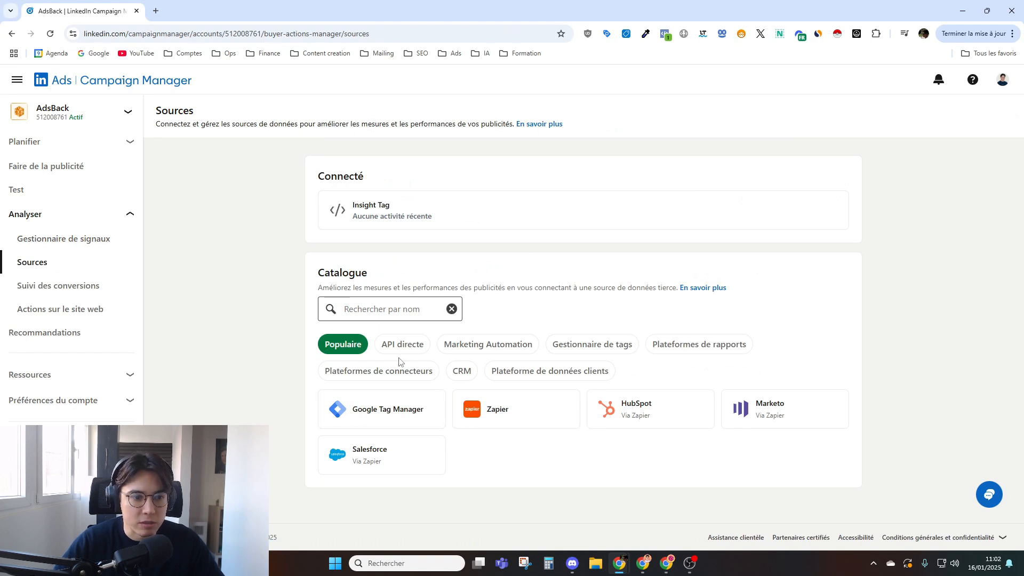
pyautogui.click(88, 288)
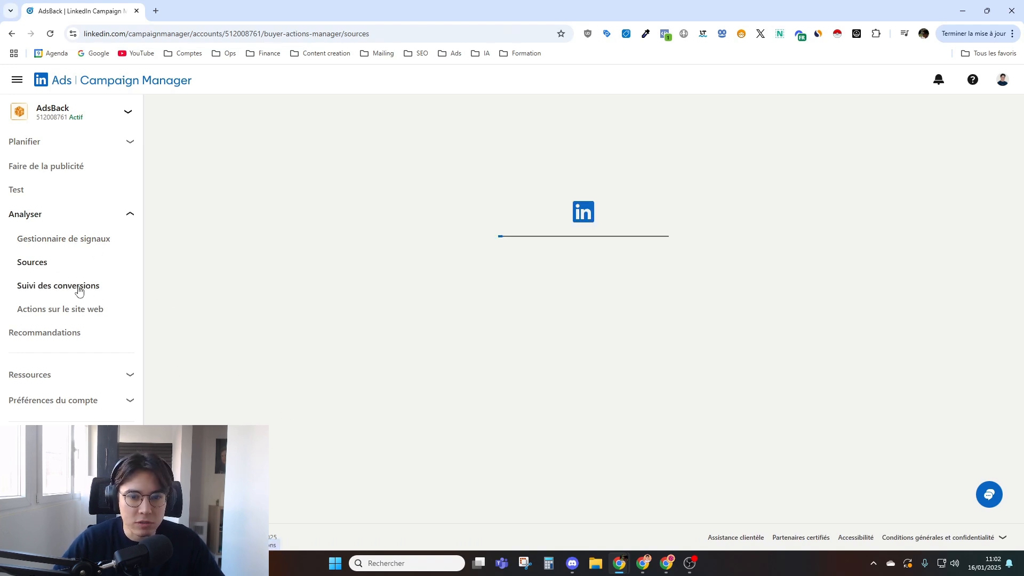
pyautogui.click(243, 273)
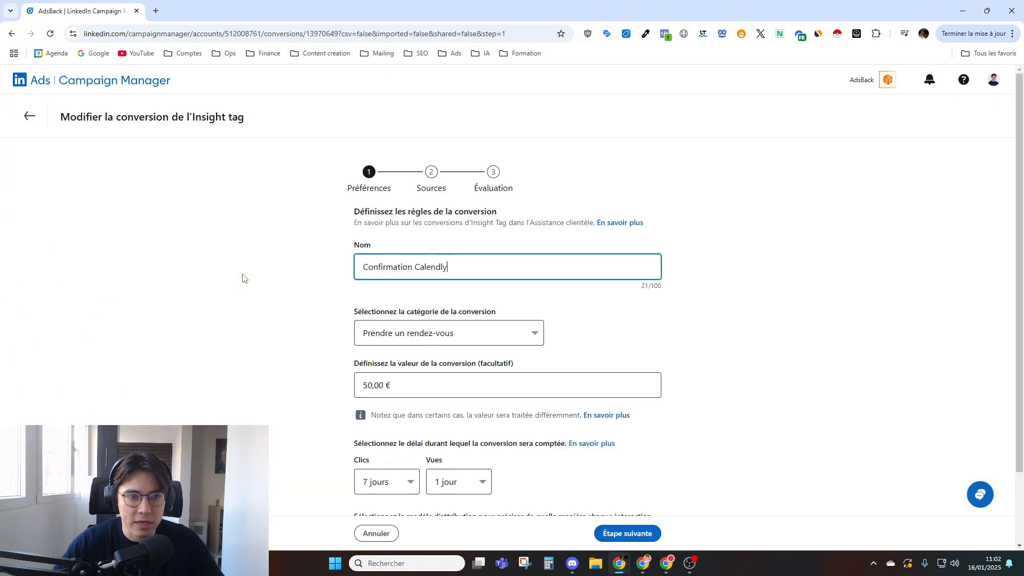
pyautogui.scroll(-1, 306, 265)
pyautogui.scroll(-1, 307, 265)
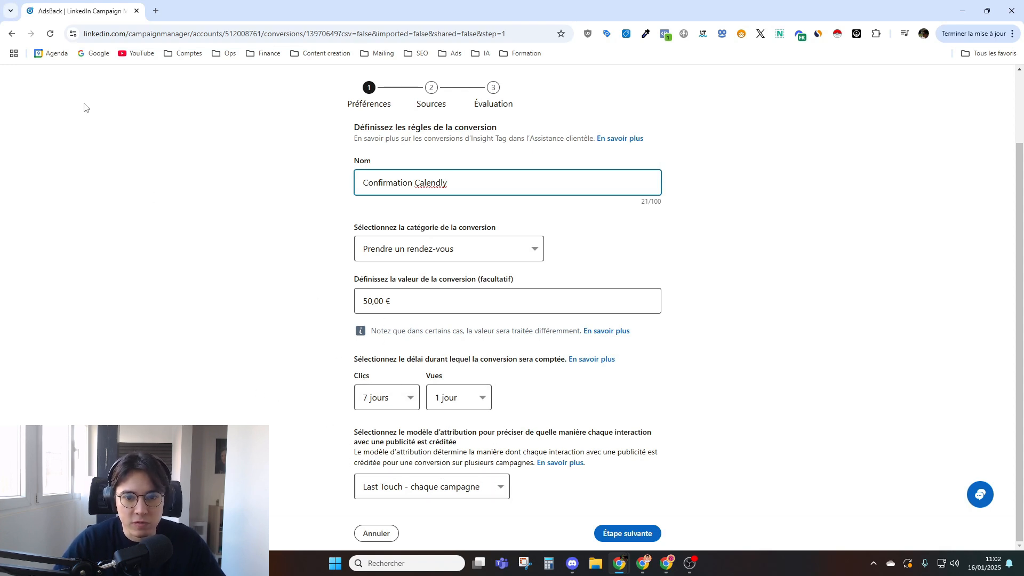
pyautogui.scroll(2, 99, 127)
pyautogui.click(35, 114)
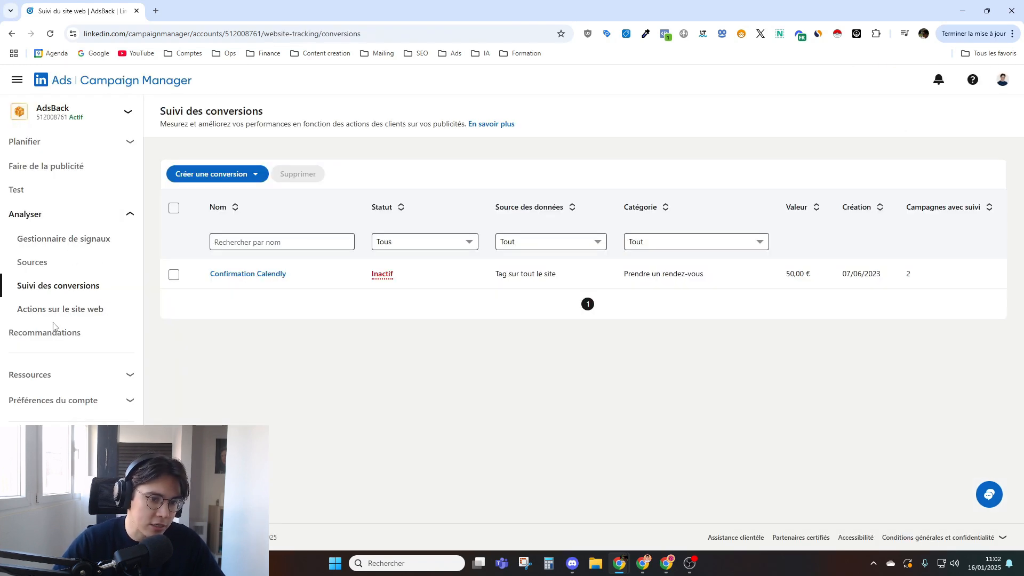
# Open the Actions sur le site web page and read the information on detected website actions.
pyautogui.click(56, 310)
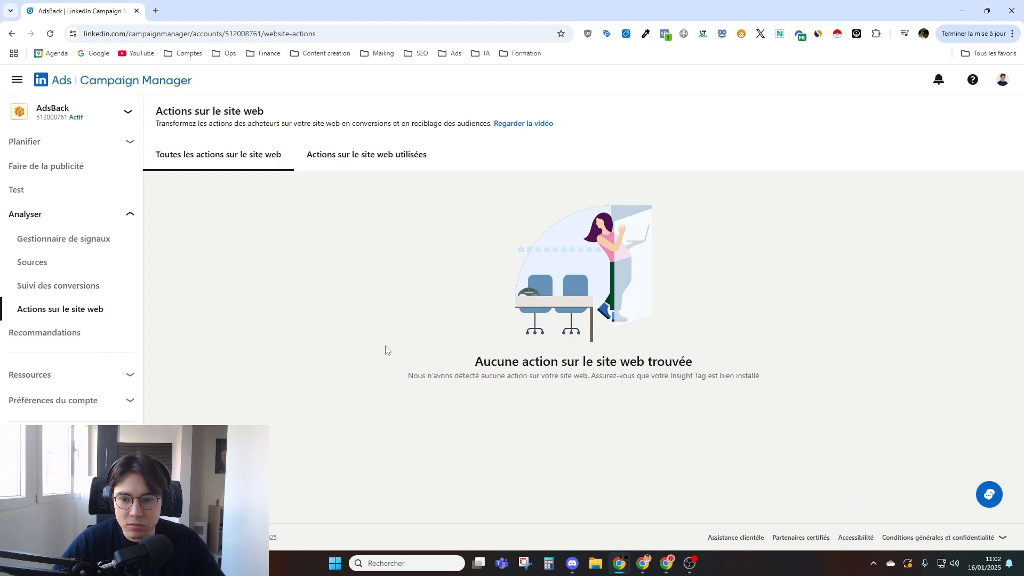
pyautogui.moveTo(387, 350); pyautogui.dragTo(752, 392)
pyautogui.click(778, 379)
pyautogui.click(446, 357)
pyautogui.click(766, 388)
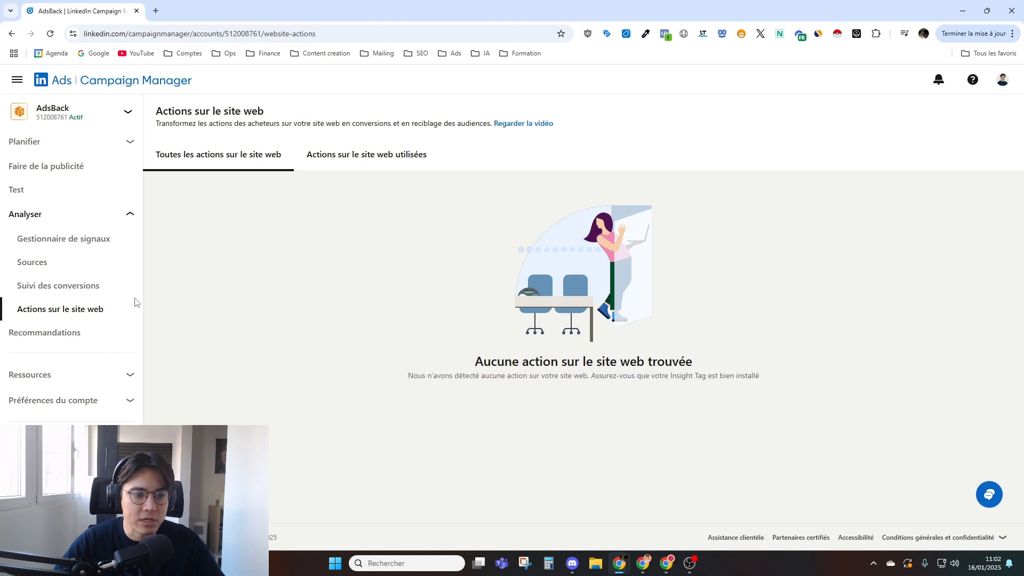
# Open the Recommandations page and look through its available recommendations.
pyautogui.click(46, 337)
pyautogui.scroll(-2, 322, 265)
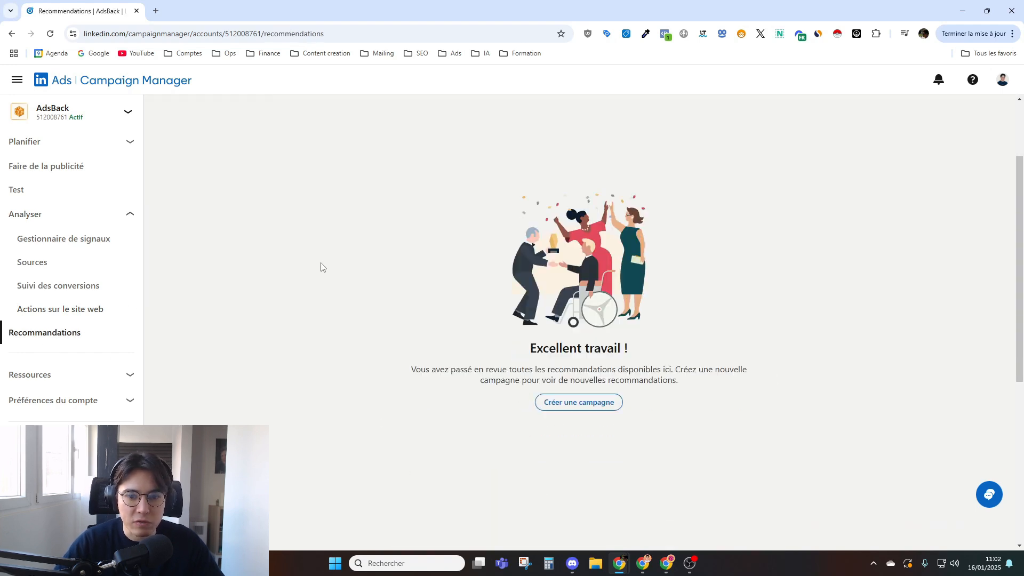
pyautogui.scroll(2, 322, 265)
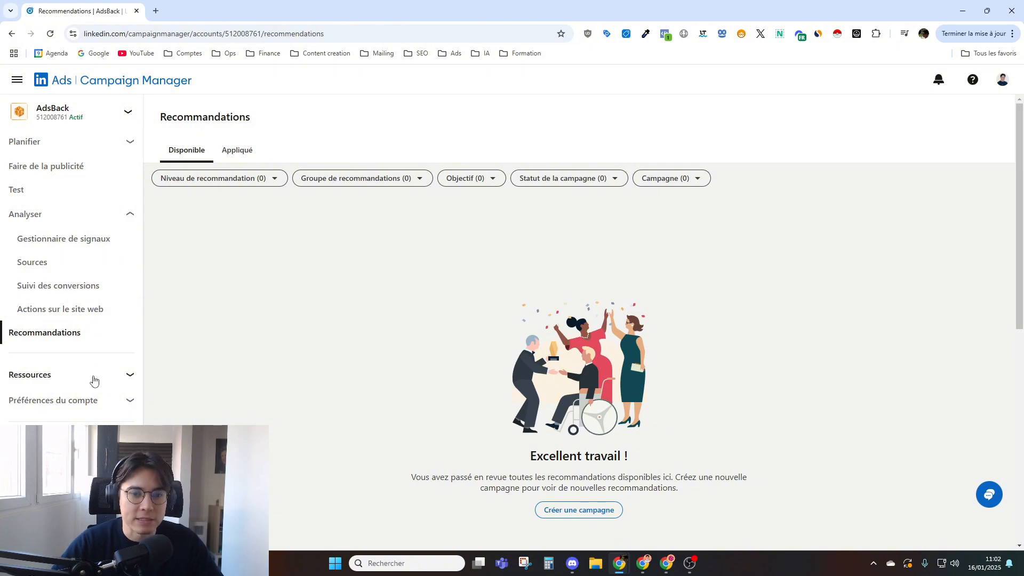
# Open the Formulaires de génération de leads page in Ressources and start a new form to view its detail fields.
pyautogui.click(130, 375)
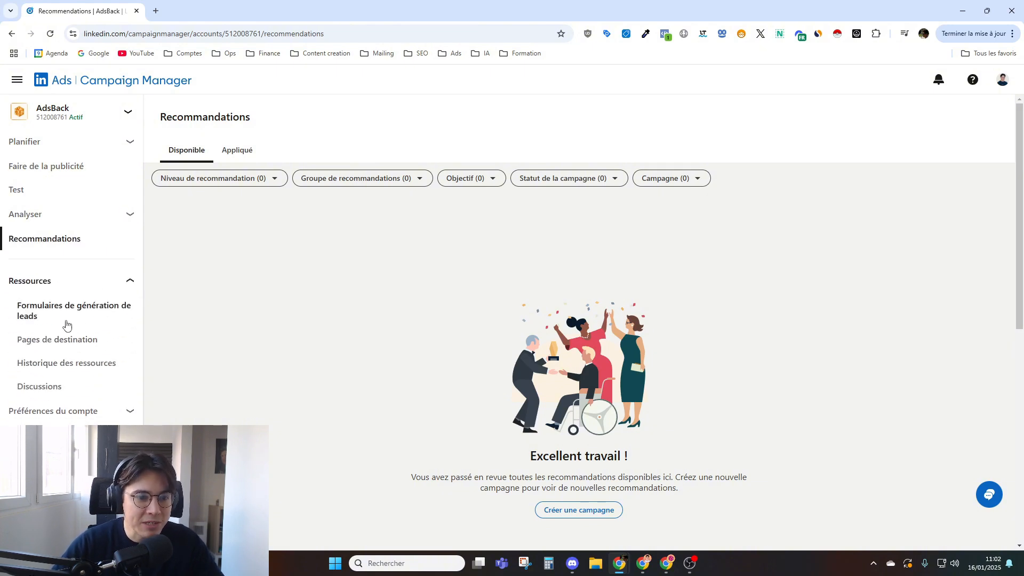
pyautogui.click(51, 308)
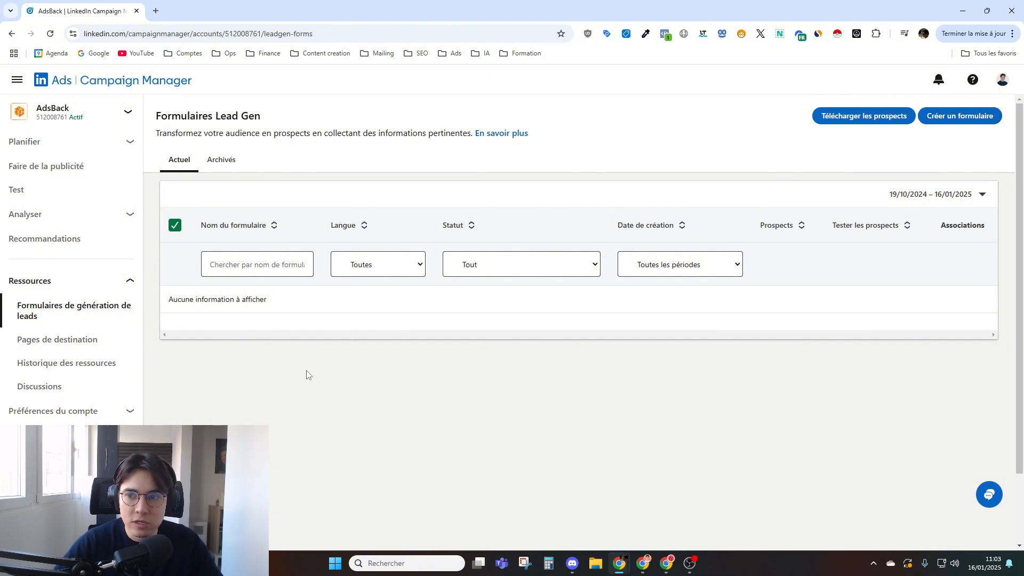
pyautogui.click(924, 124)
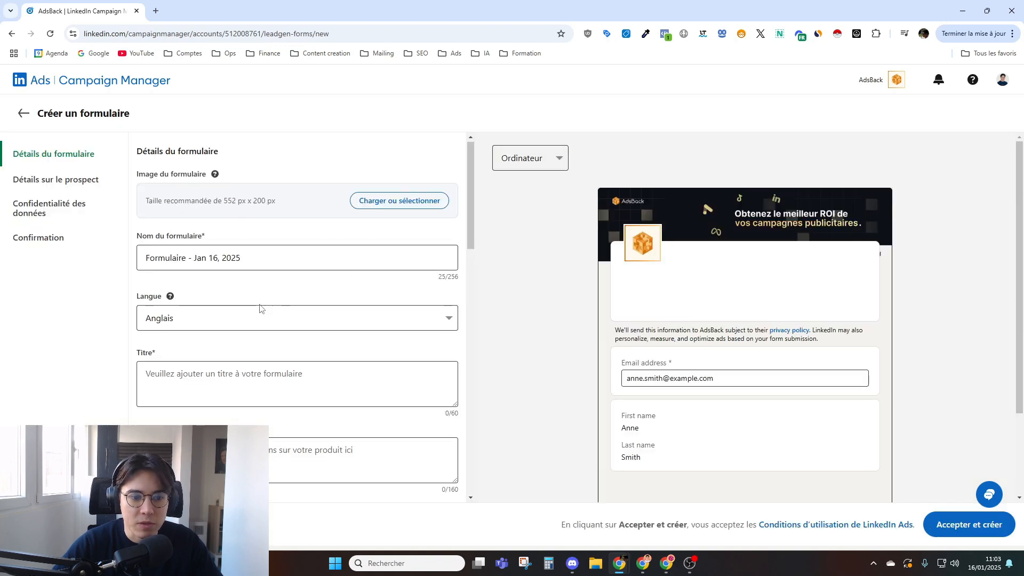
pyautogui.scroll(-2, 261, 307)
pyautogui.scroll(-2, 675, 341)
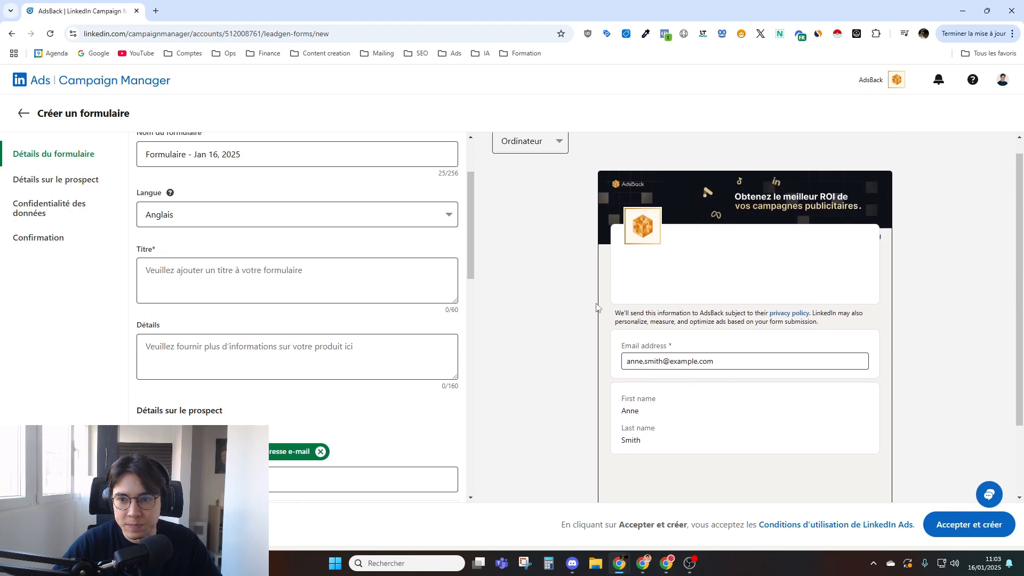
# Add the company fields Nom de l'entreprise, Taille de l'entreprise and Secteur to the form's prospect profile information.
pyautogui.scroll(-5, 258, 272)
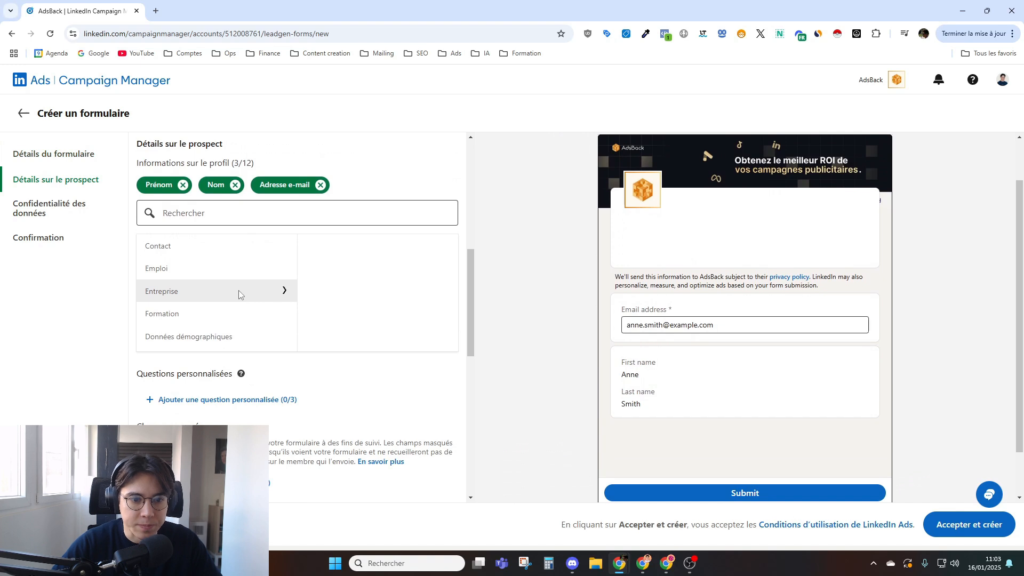
pyautogui.click(240, 290)
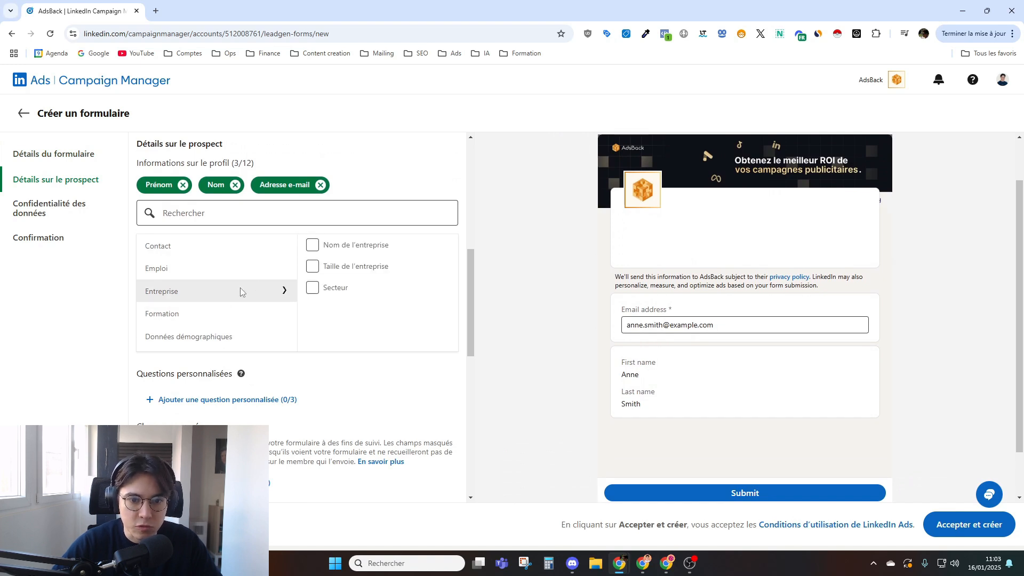
pyautogui.click(312, 244)
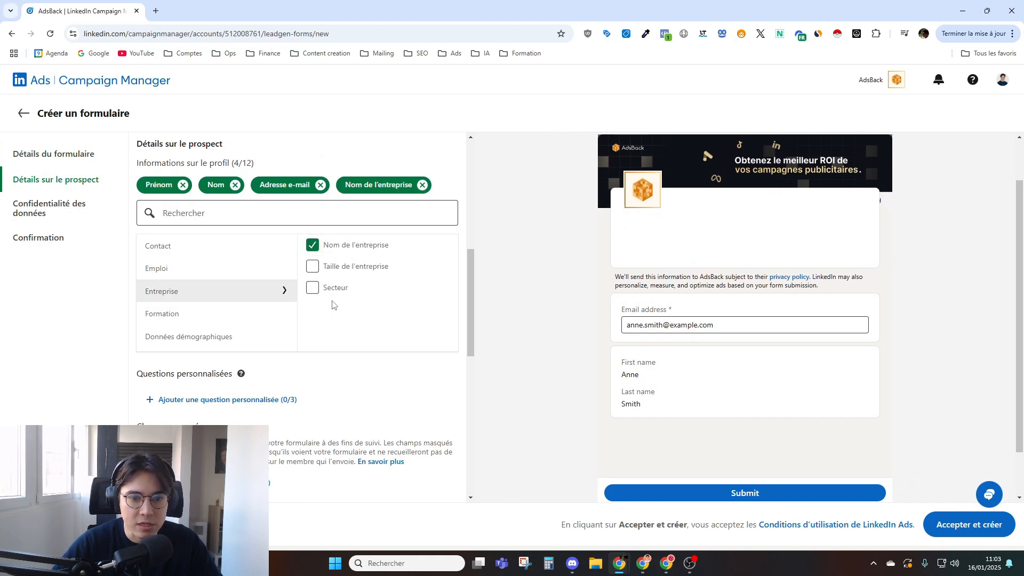
pyautogui.click(313, 288)
pyautogui.click(313, 289)
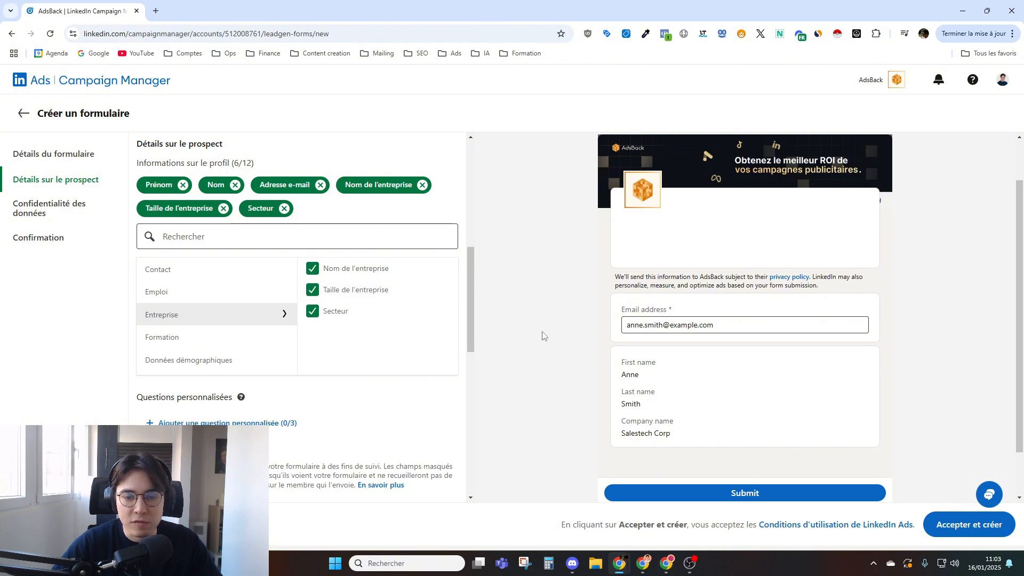
# Examine the form preview, including how the prospect's profile fields are displayed.
pyautogui.scroll(-1, 700, 343)
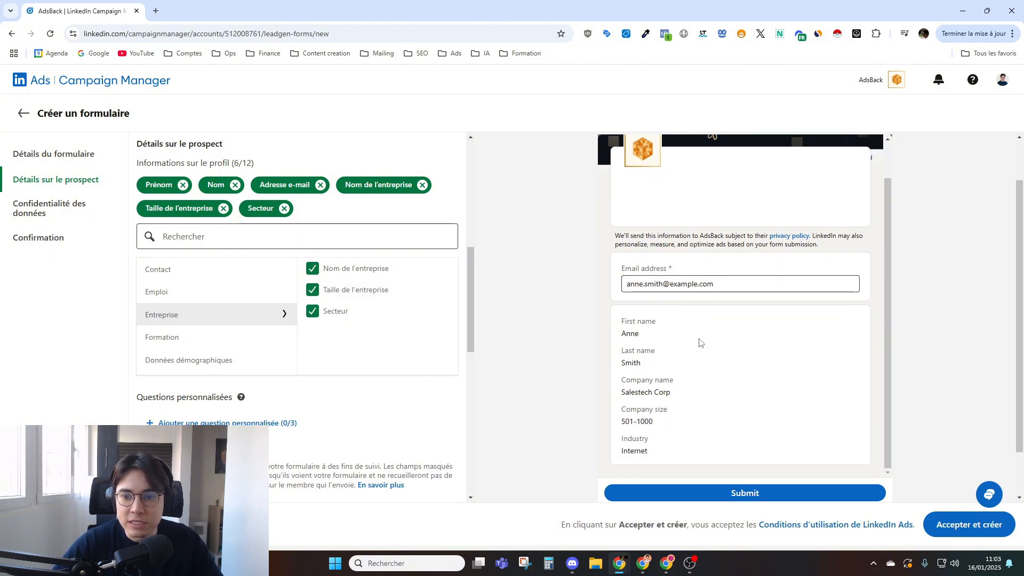
pyautogui.moveTo(660, 451); pyautogui.dragTo(609, 325)
pyautogui.click(561, 354)
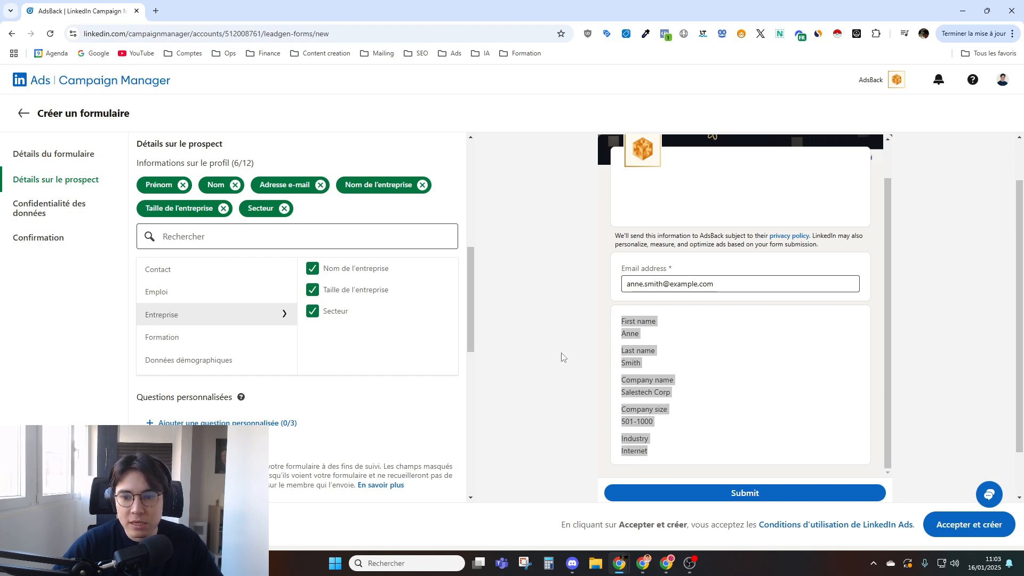
pyautogui.click(617, 349)
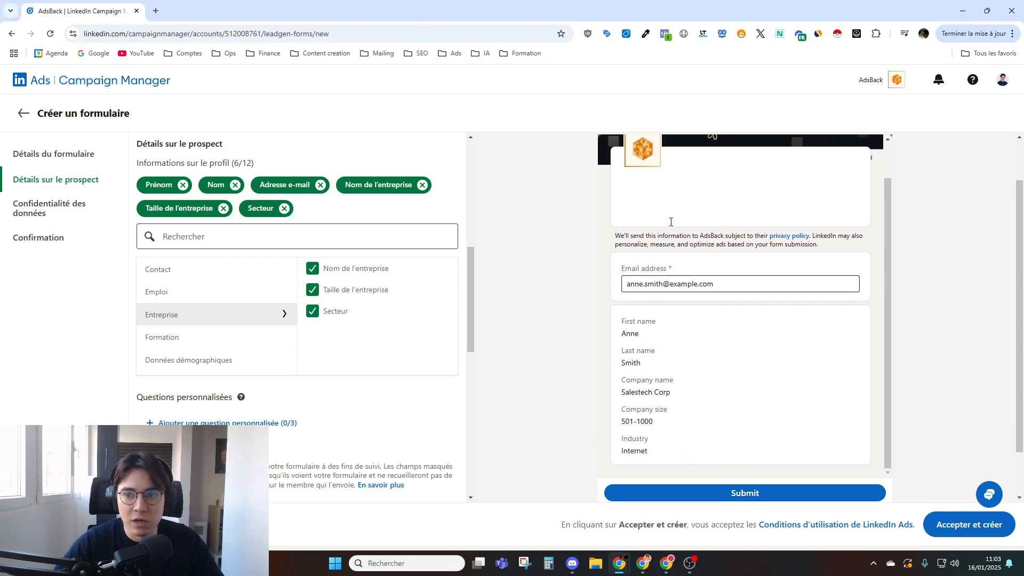
pyautogui.scroll(1, 670, 240)
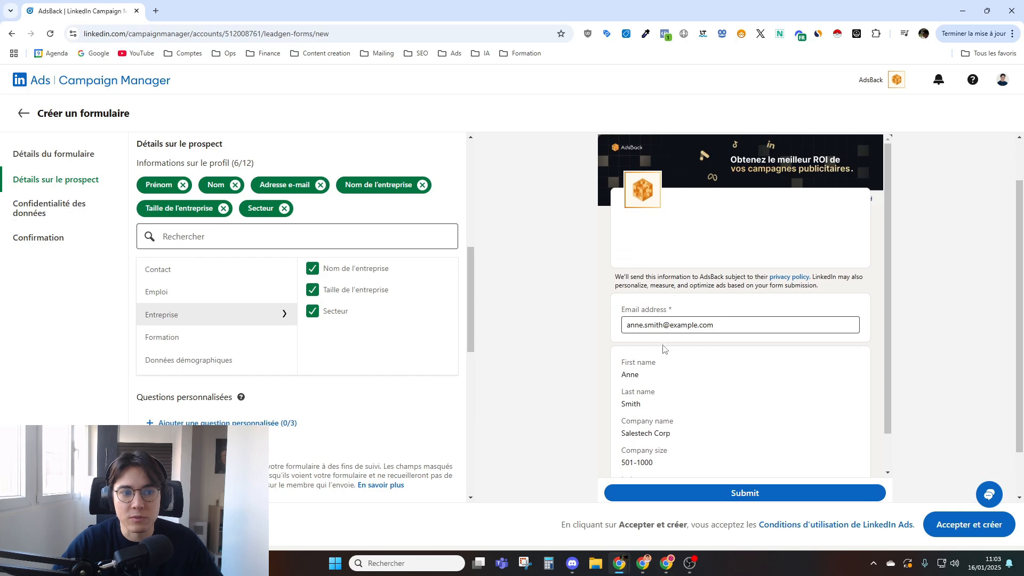
pyautogui.scroll(-1, 606, 336)
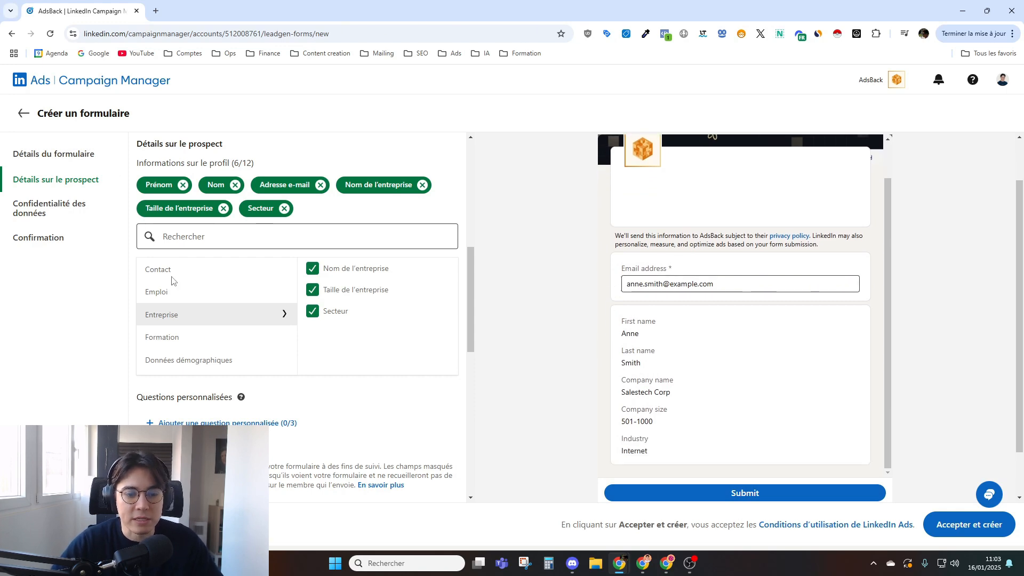
# Review the form's custom question, hidden field and data privacy sections, and leave the form without saving it.
pyautogui.scroll(-6, 176, 288)
pyautogui.scroll(4, 181, 299)
pyautogui.scroll(-6, 183, 298)
pyautogui.scroll(5, 196, 296)
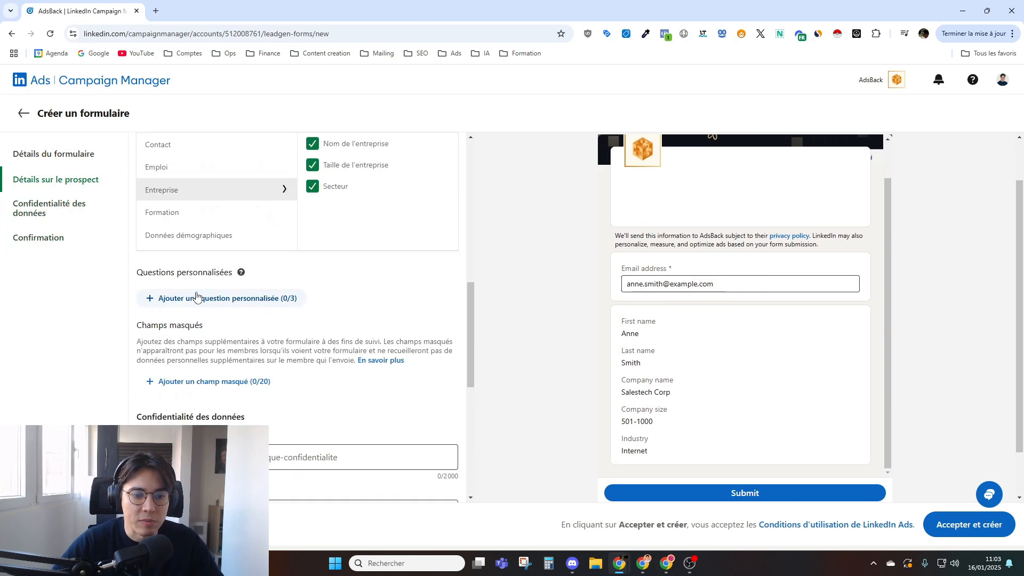
pyautogui.scroll(-4, 196, 296)
pyautogui.scroll(8, 194, 290)
pyautogui.click(23, 113)
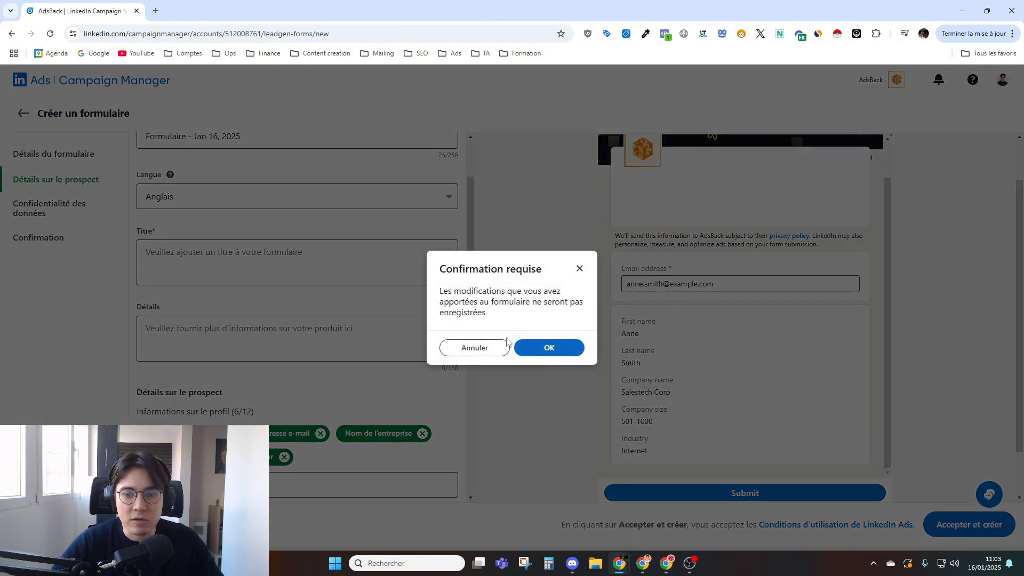
pyautogui.click(530, 350)
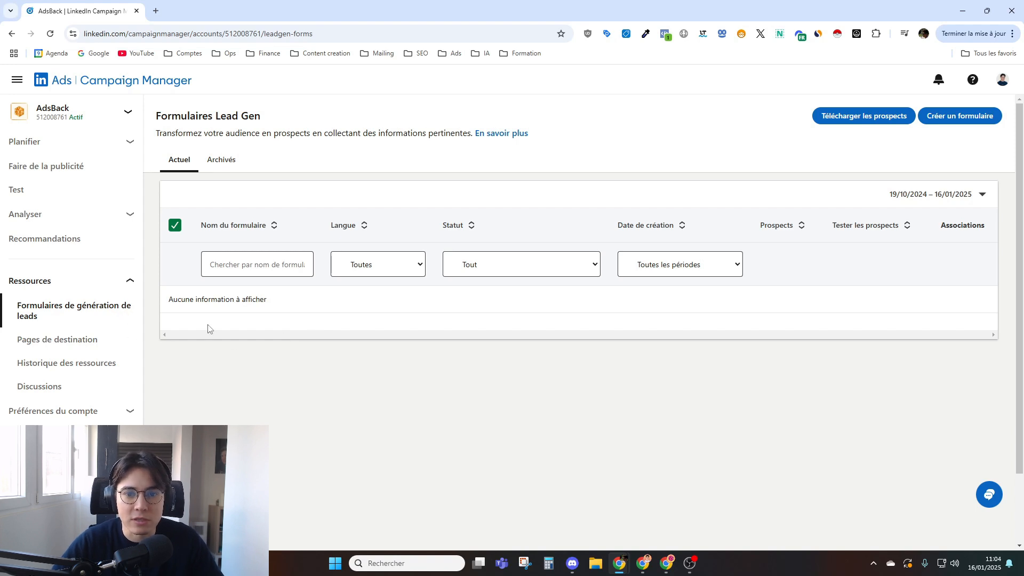
# Look over the Formulaires Lead Gen page and the options under Préférences du compte.
pyautogui.moveTo(306, 282); pyautogui.dragTo(203, 114)
pyautogui.click(255, 133)
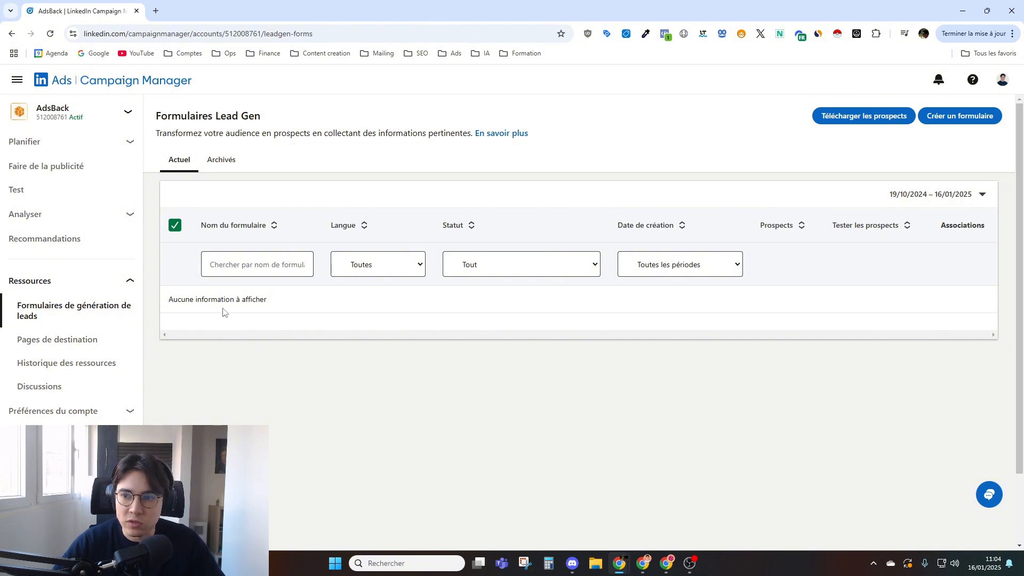
pyautogui.click(128, 282)
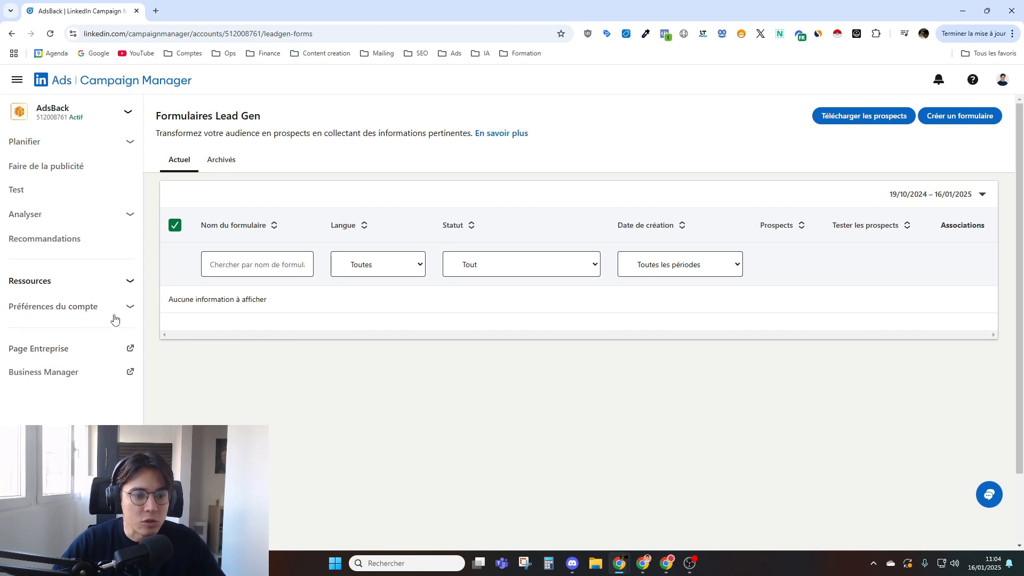
pyautogui.click(119, 313)
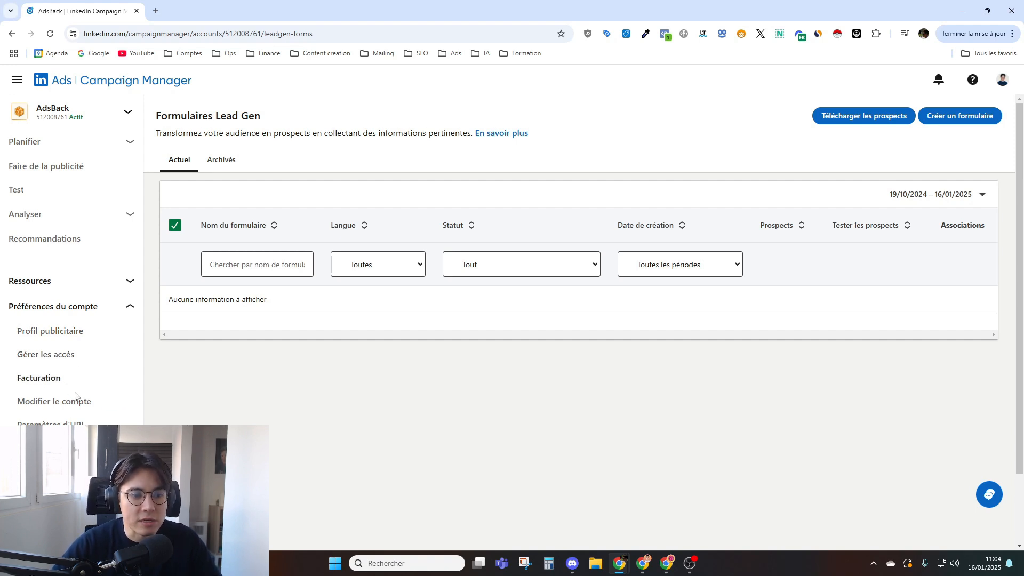
pyautogui.click(129, 307)
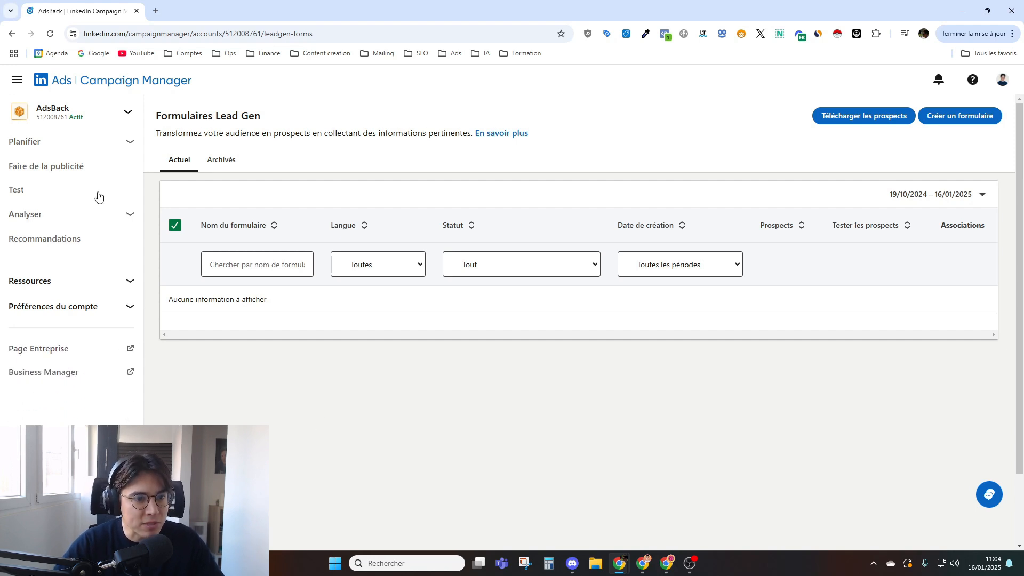
# Start a new campaign group from Faire de la publicité and name it "Test - Vidéo" followed by the given first name.
pyautogui.click(55, 170)
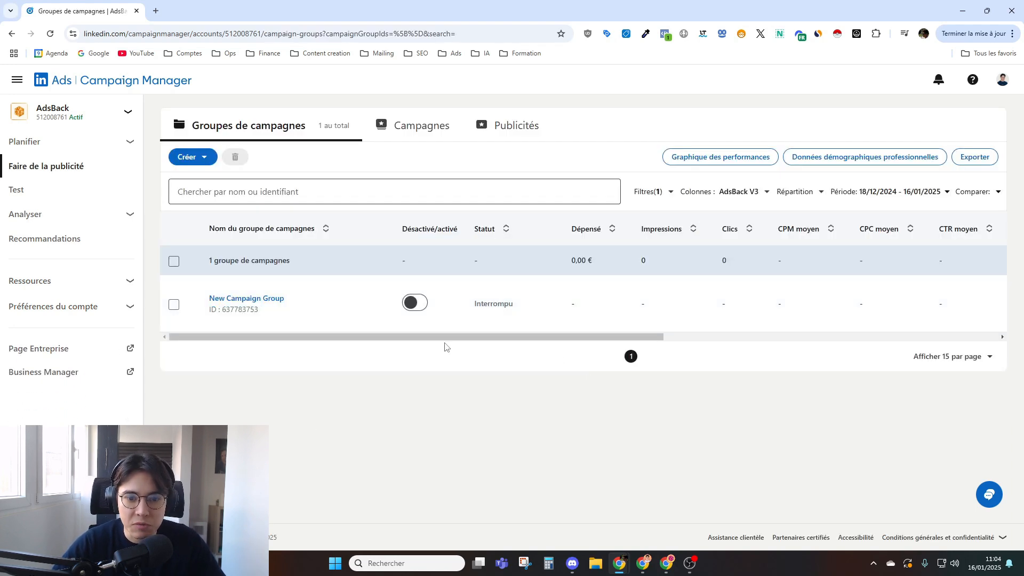
pyautogui.moveTo(423, 337); pyautogui.dragTo(321, 342)
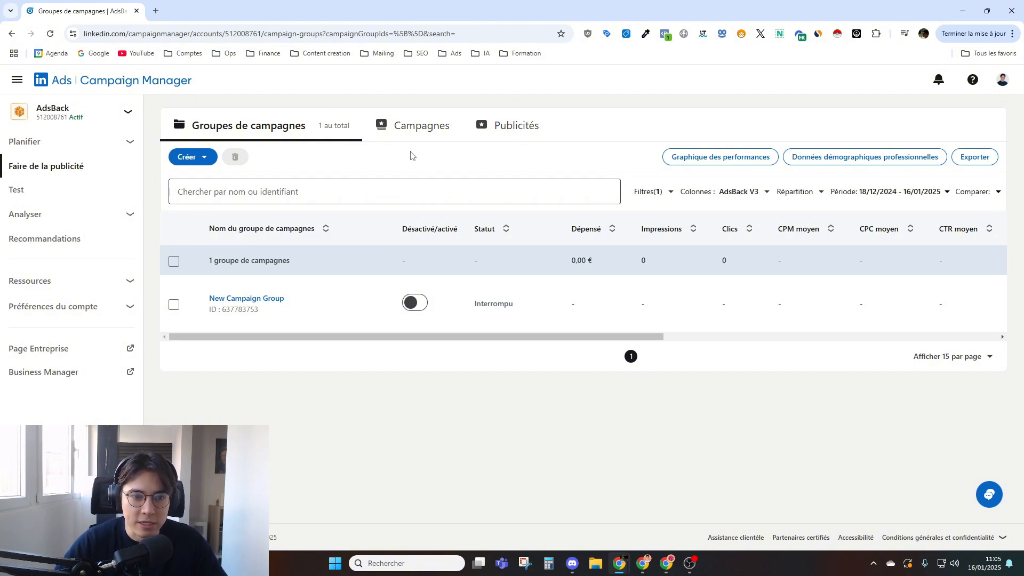
pyautogui.click(197, 156)
pyautogui.click(197, 214)
pyautogui.click(380, 212)
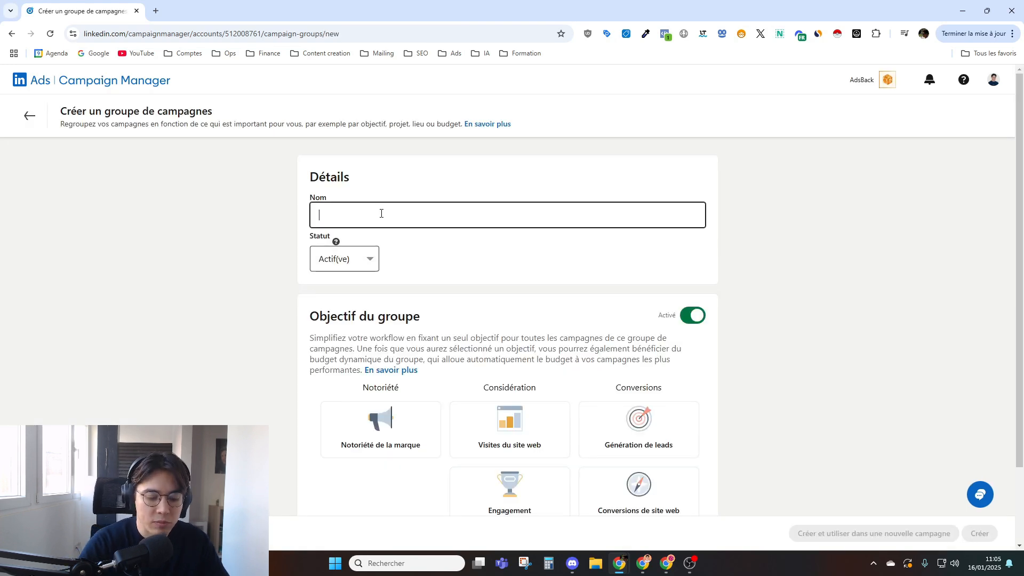
pyautogui.write('Test - Vidéo Martin')
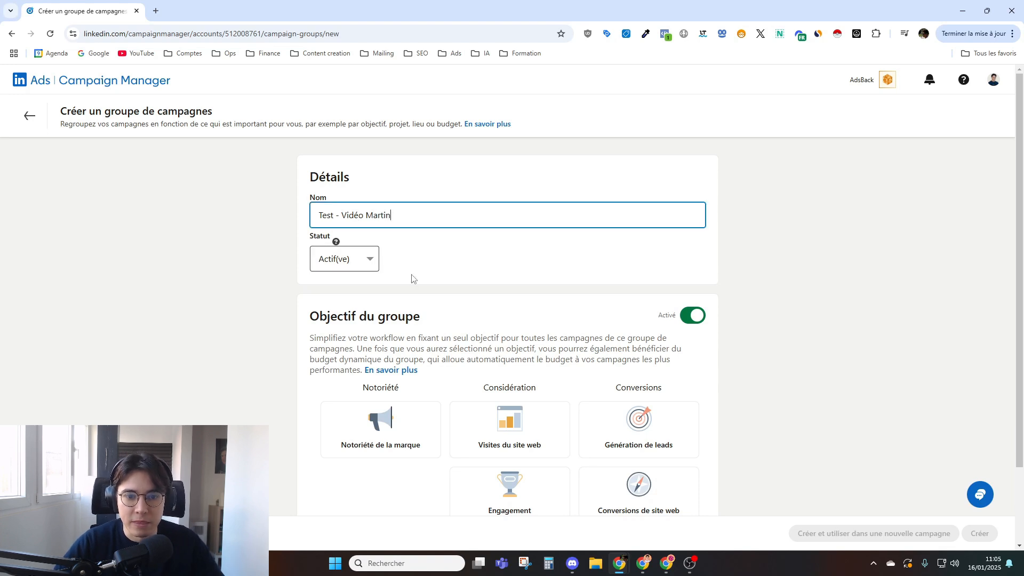
# Set the new campaign group's status to Brouillon.
pyautogui.scroll(-1, 403, 263)
pyautogui.click(338, 210)
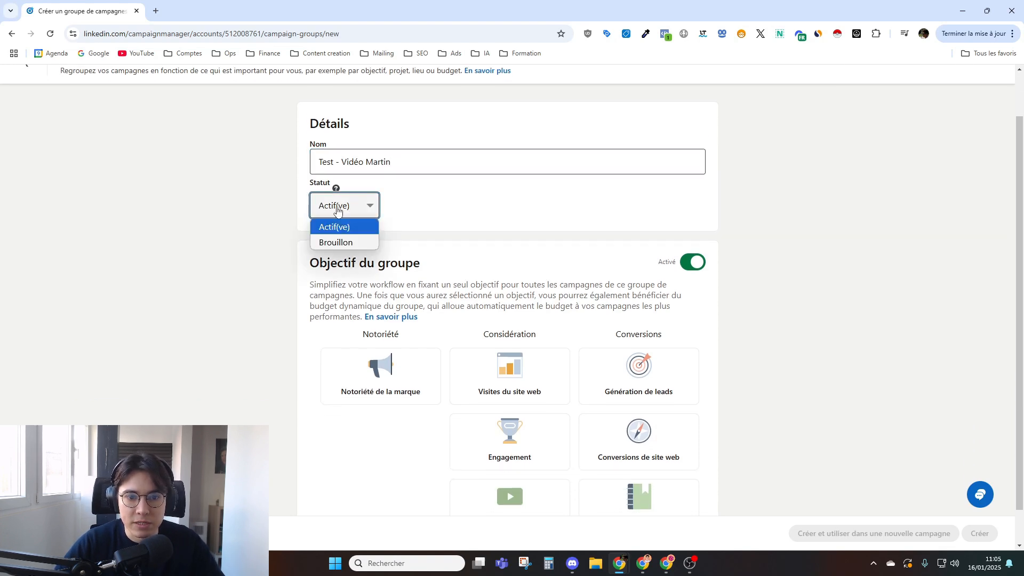
pyautogui.click(336, 242)
# Examine the group objectives under Notoriété, Considération and Conversions without selecting one.
pyautogui.scroll(-1, 450, 201)
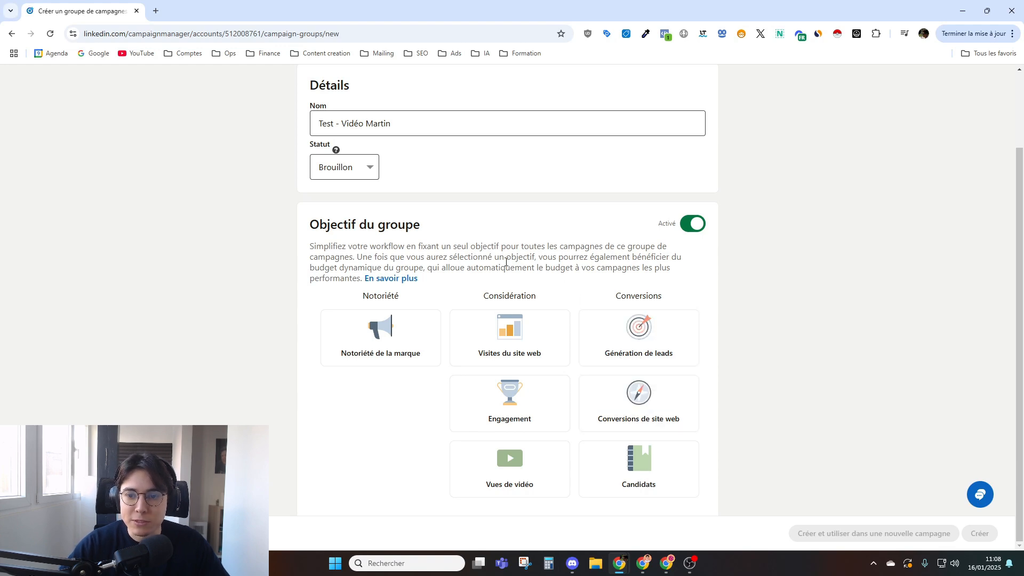
pyautogui.moveTo(614, 296); pyautogui.dragTo(669, 298)
pyautogui.click(669, 298)
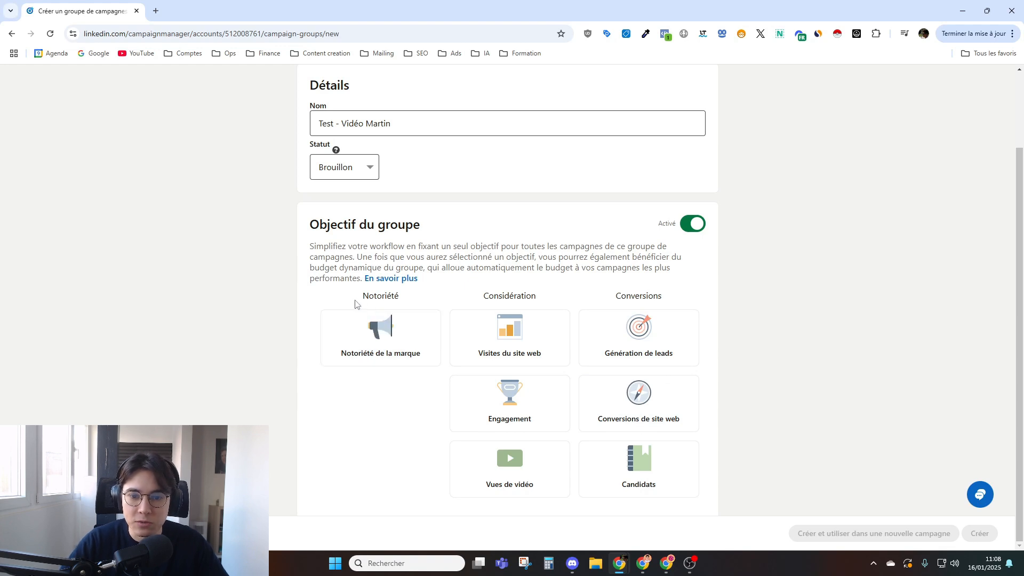
pyautogui.moveTo(358, 298); pyautogui.dragTo(658, 297)
pyautogui.click(667, 300)
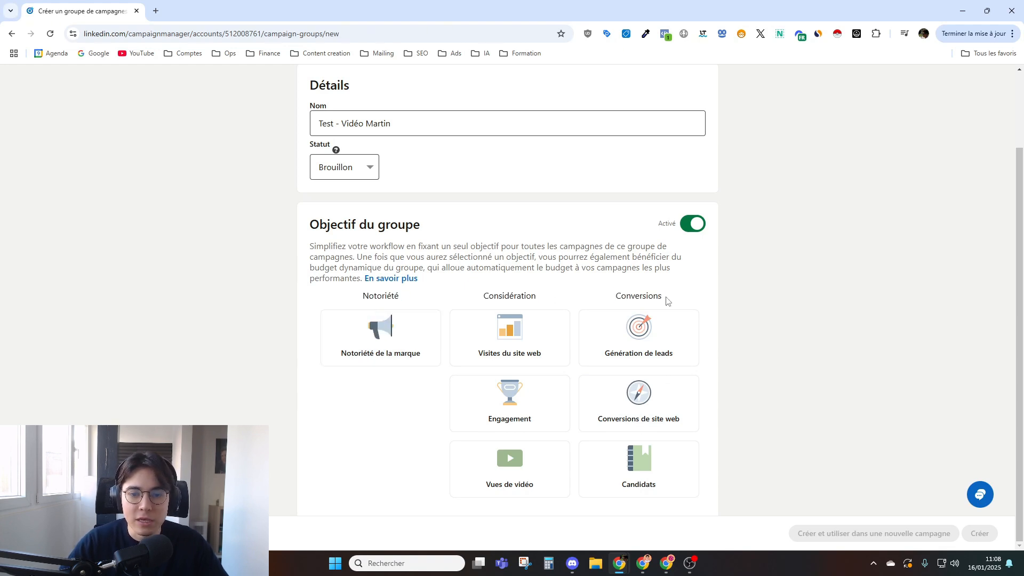
pyautogui.moveTo(389, 298); pyautogui.dragTo(361, 298)
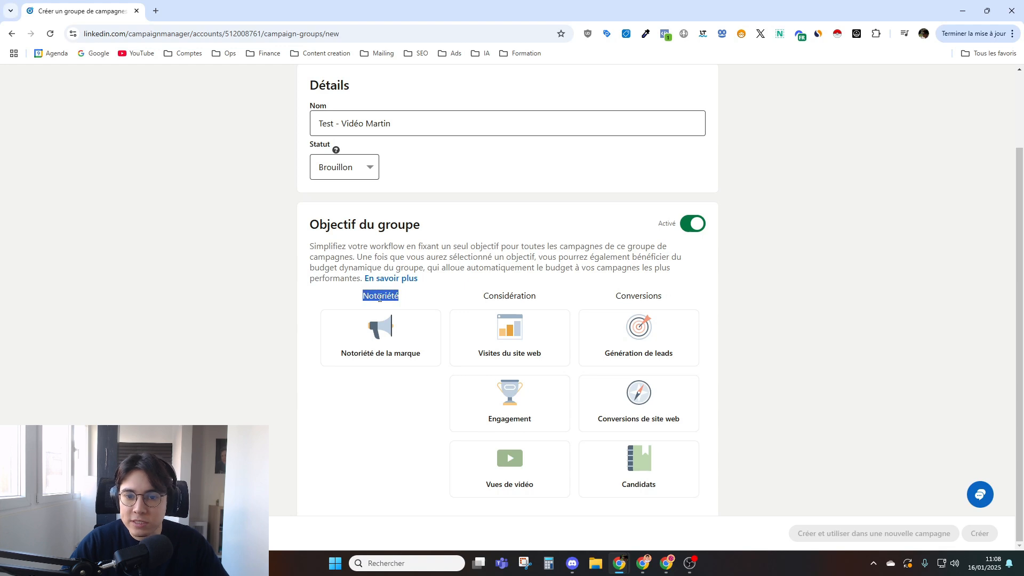
pyautogui.click(436, 282)
pyautogui.moveTo(466, 296); pyautogui.dragTo(544, 296)
pyautogui.click(545, 296)
pyautogui.moveTo(613, 295); pyautogui.dragTo(660, 294)
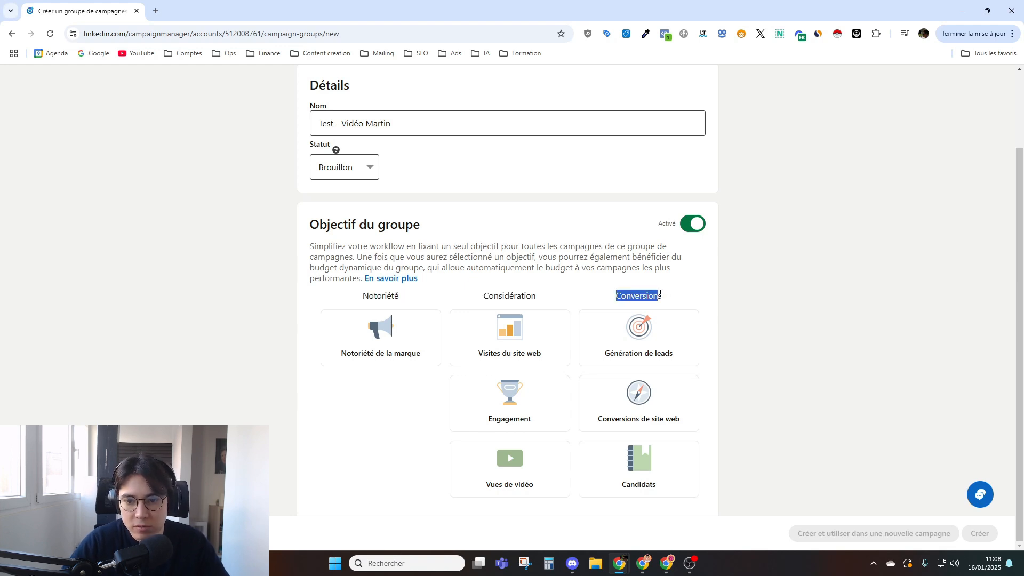
pyautogui.click(618, 296)
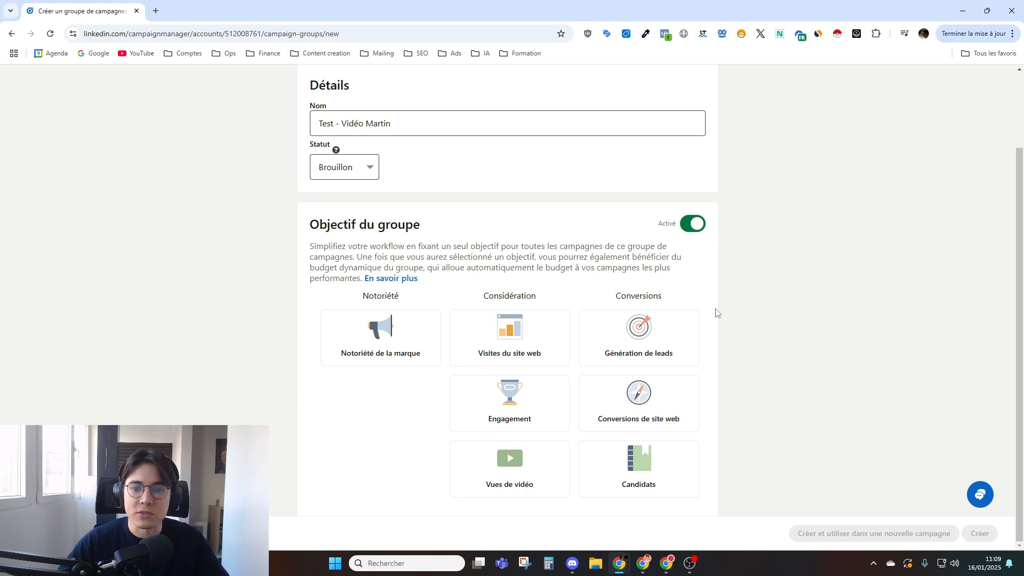
pyautogui.moveTo(339, 295); pyautogui.dragTo(671, 297)
pyautogui.click(671, 297)
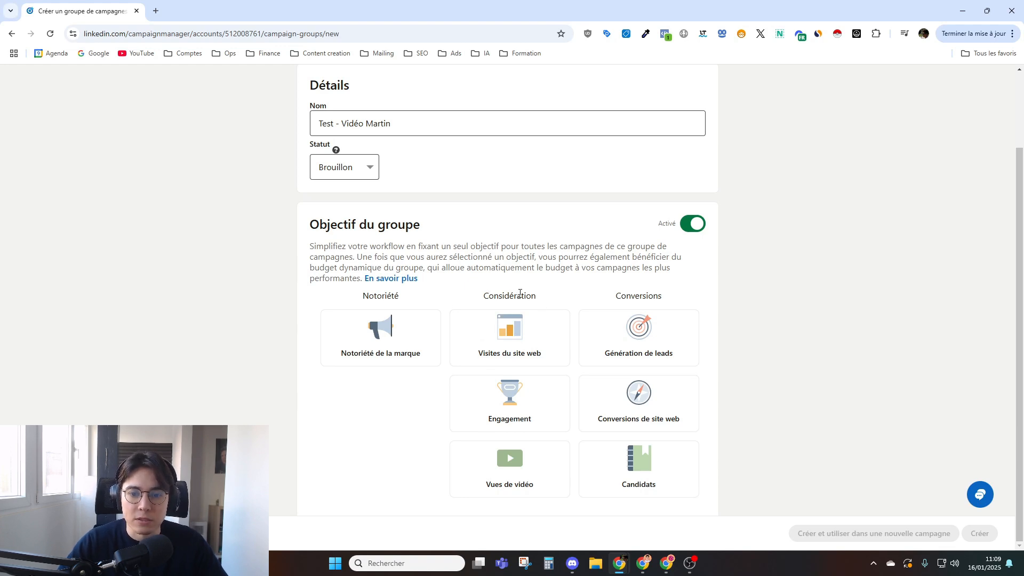
pyautogui.moveTo(664, 294); pyautogui.dragTo(584, 302)
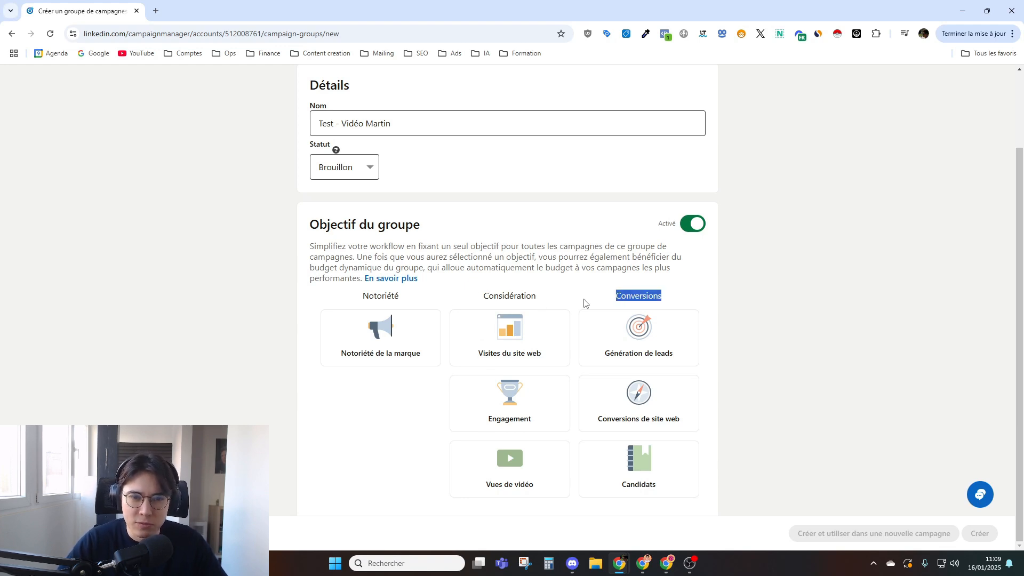
# Compare the Notoriété, Considération and Conversions categories and the objectives listed under each of them.
pyautogui.click(584, 302)
pyautogui.doubleClick(646, 296)
pyautogui.click(585, 298)
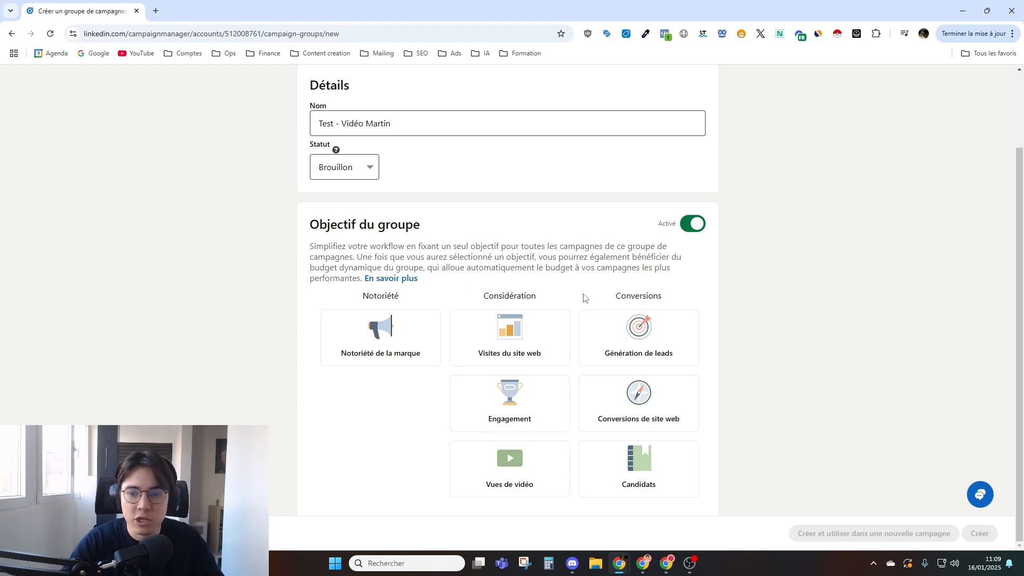
pyautogui.doubleClick(621, 297)
pyautogui.click(565, 289)
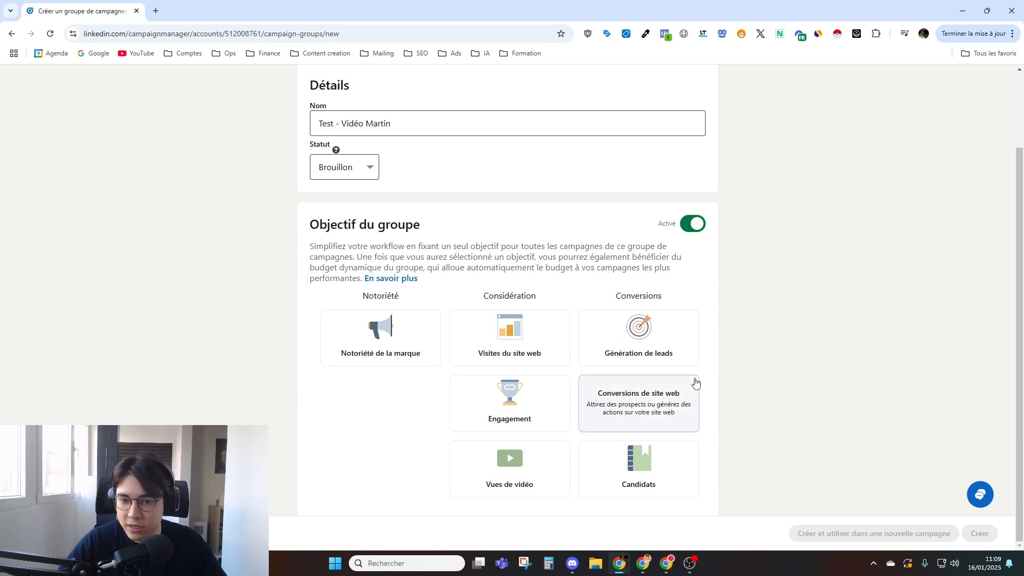
pyautogui.moveTo(550, 298); pyautogui.dragTo(480, 298)
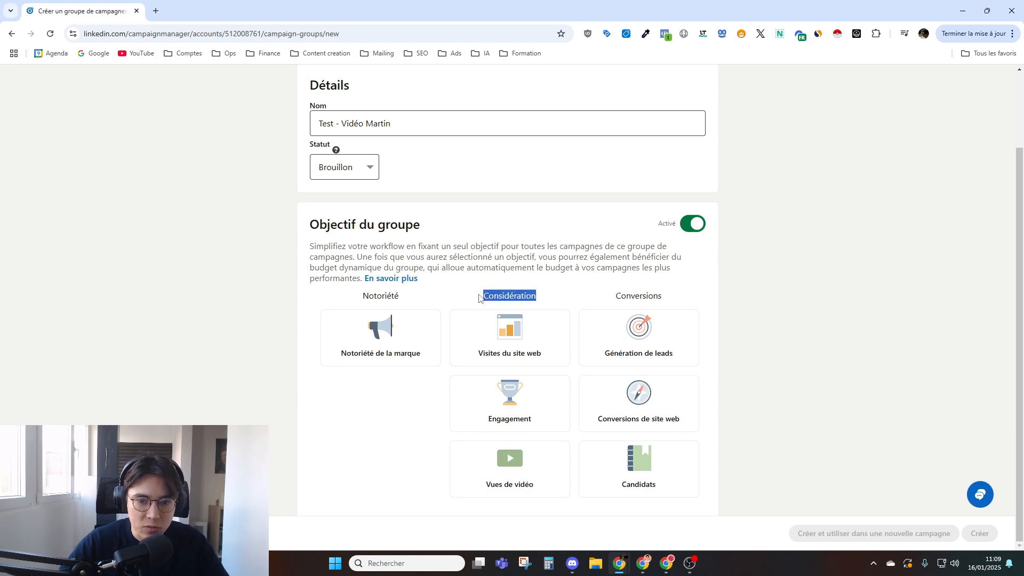
pyautogui.moveTo(402, 301); pyautogui.dragTo(349, 299)
pyautogui.click(349, 300)
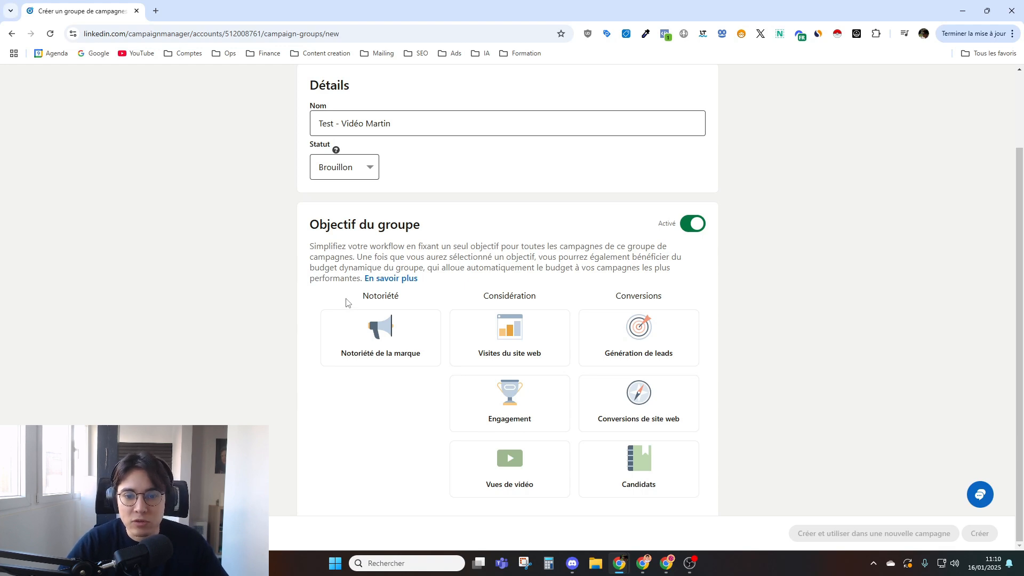
pyautogui.moveTo(341, 299); pyautogui.dragTo(548, 302)
pyautogui.click(548, 303)
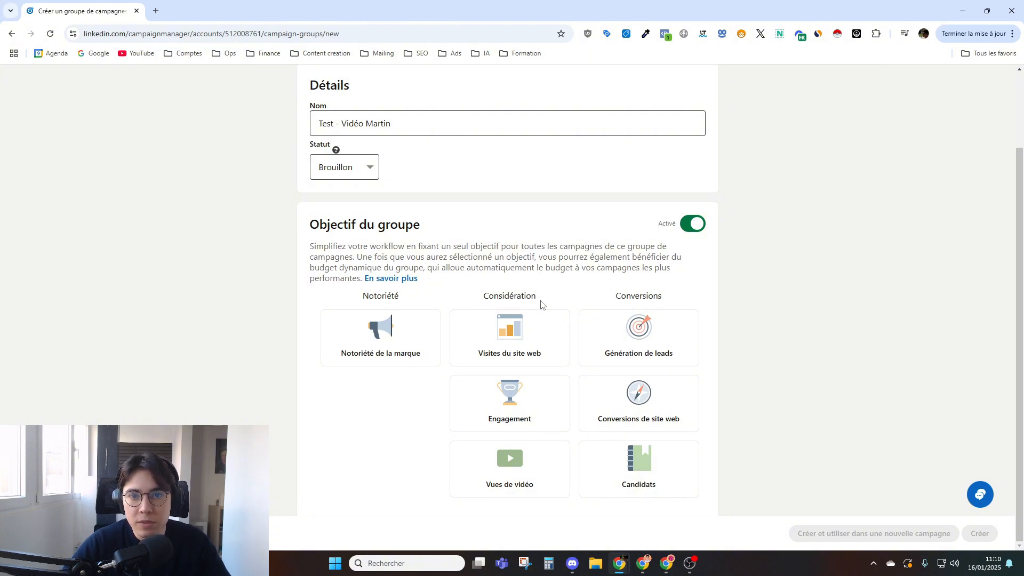
pyautogui.moveTo(537, 299); pyautogui.dragTo(479, 302)
pyautogui.click(532, 293)
pyautogui.moveTo(669, 303); pyautogui.dragTo(484, 296)
pyautogui.click(598, 296)
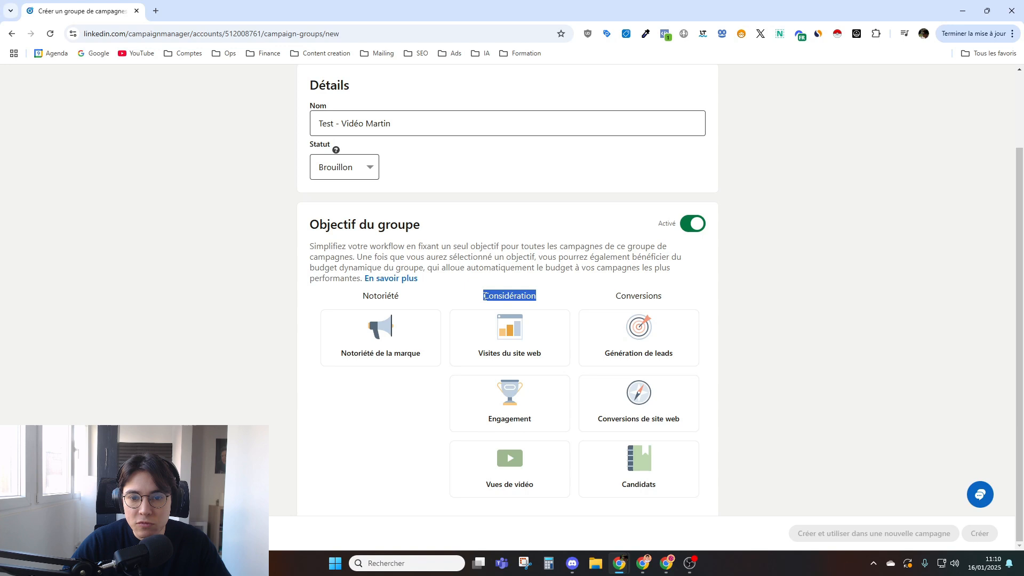
pyautogui.moveTo(635, 296); pyautogui.dragTo(667, 304)
pyautogui.click(624, 296)
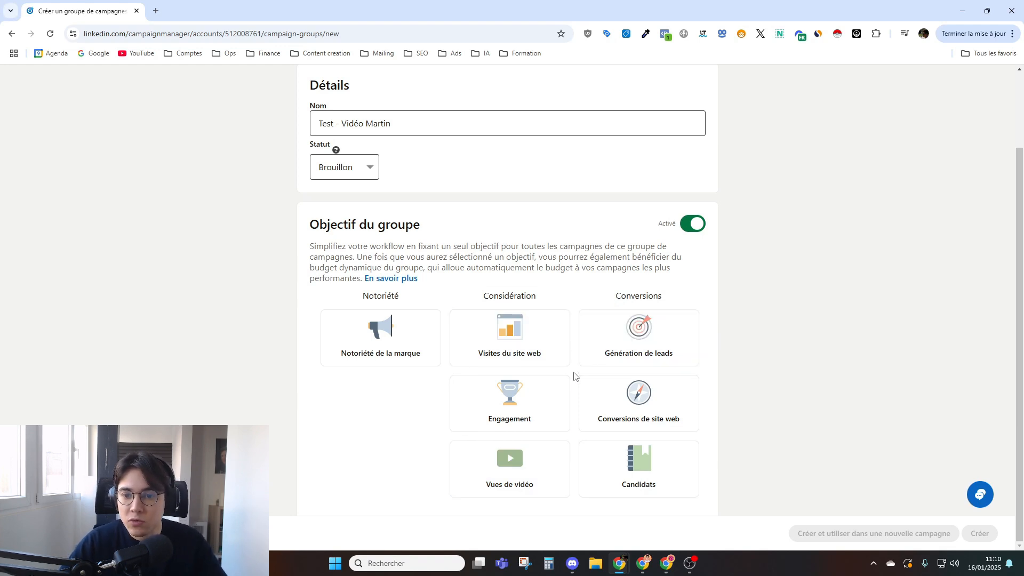
pyautogui.doubleClick(637, 298)
pyautogui.click(637, 294)
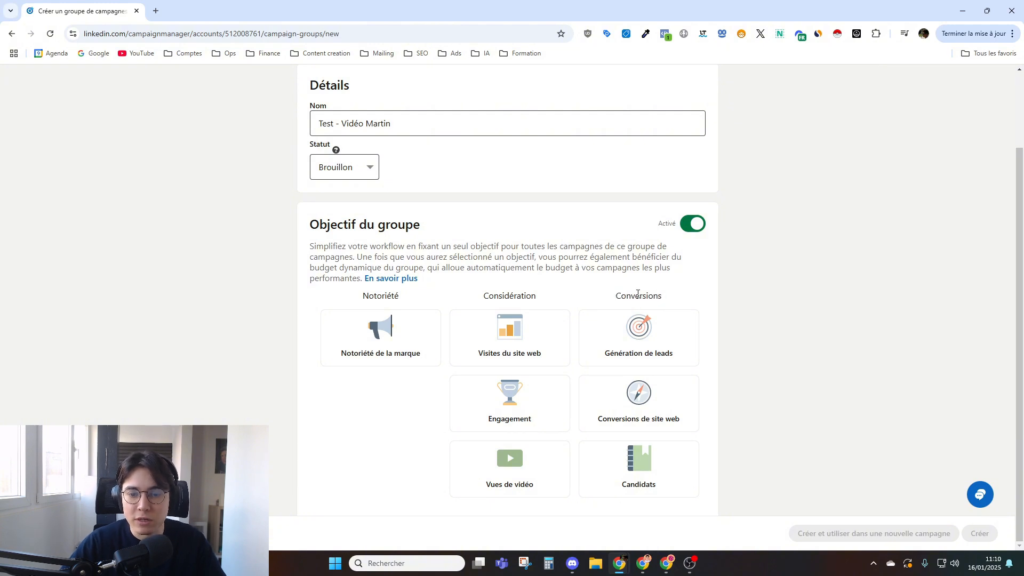
pyautogui.doubleClick(634, 293)
pyautogui.click(668, 300)
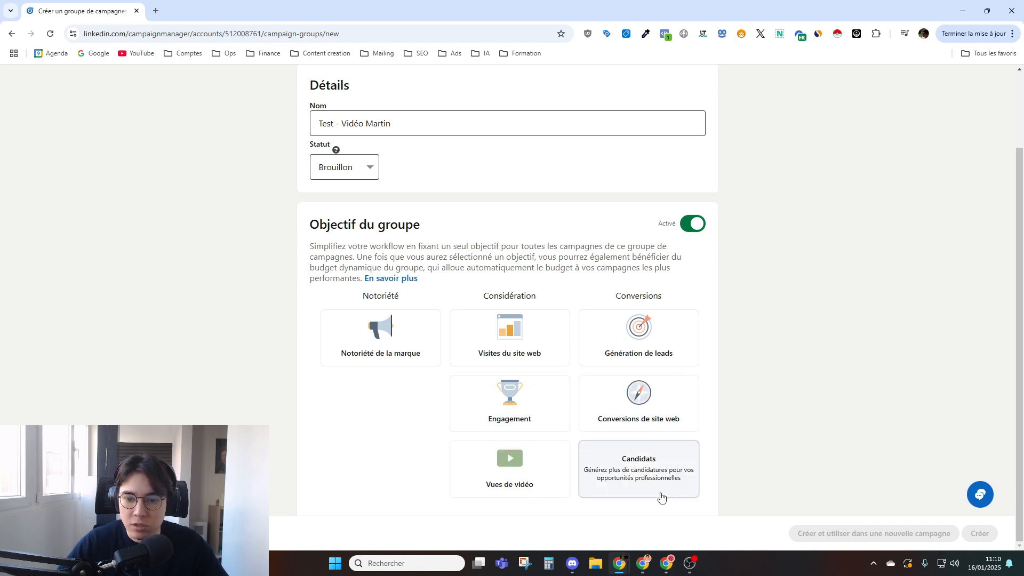
# Choose Conversions de site web as the group's objective and look over its start date setting.
pyautogui.click(603, 402)
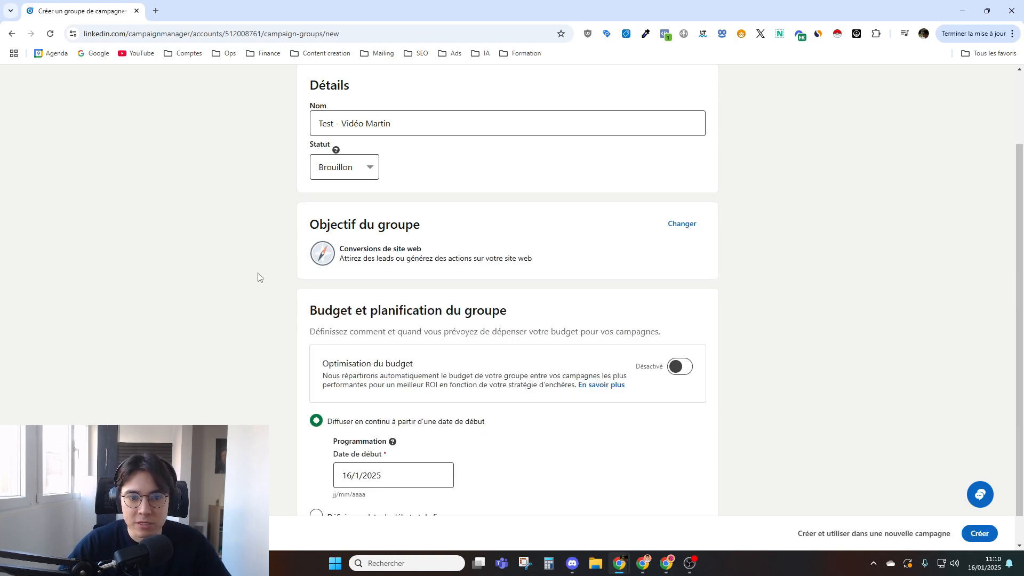
pyautogui.scroll(-1, 362, 228)
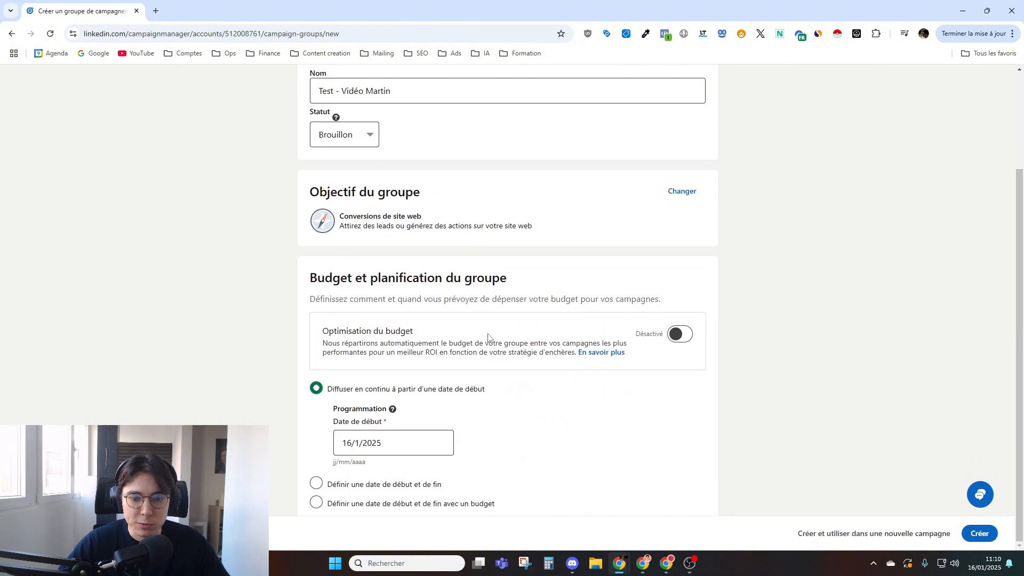
pyautogui.click(367, 446)
pyautogui.click(366, 472)
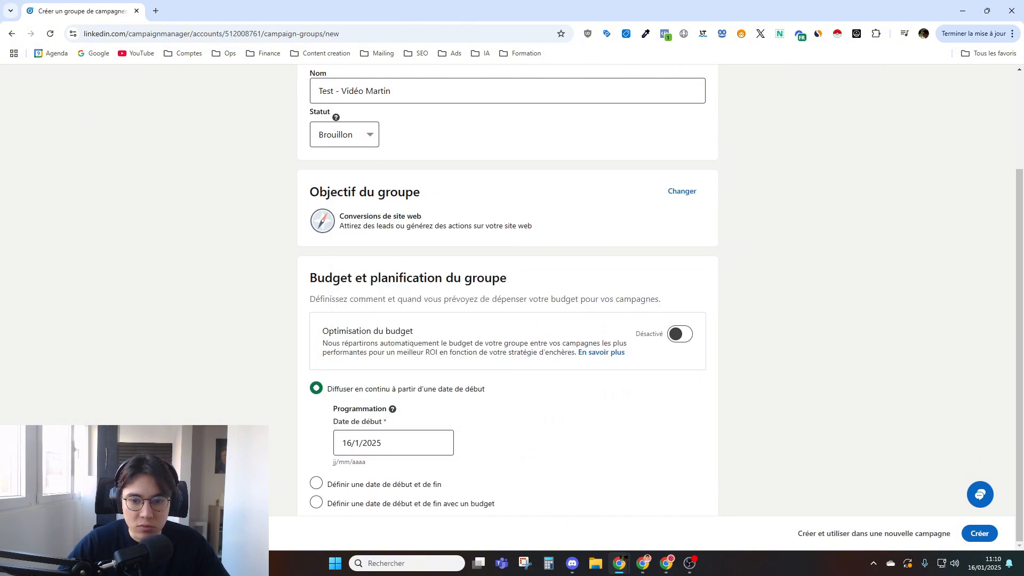
# Enable Optimisation du budget for the group and set the daily budget to 20 €.
pyautogui.click(673, 336)
pyautogui.scroll(-2, 483, 380)
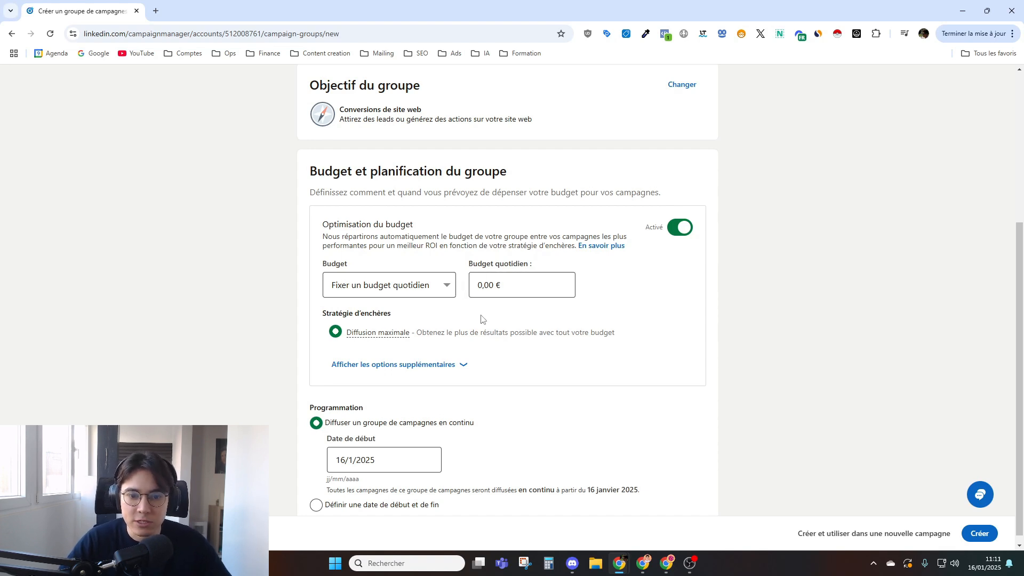
pyautogui.click(482, 286)
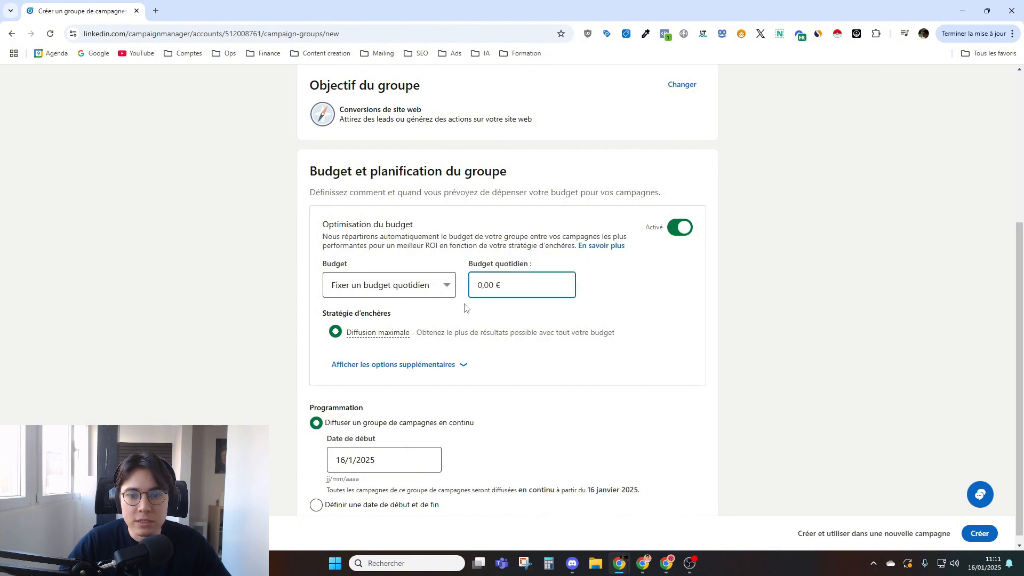
pyautogui.click(483, 287)
pyautogui.write('1')
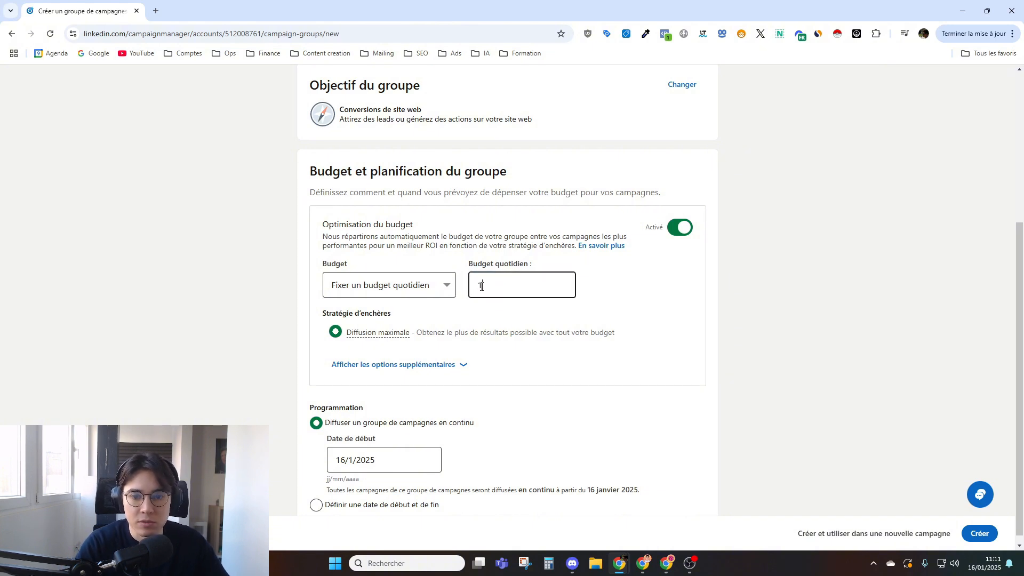
pyautogui.press('BackSpace')
pyautogui.press('BackSpace')
pyautogui.write('20')
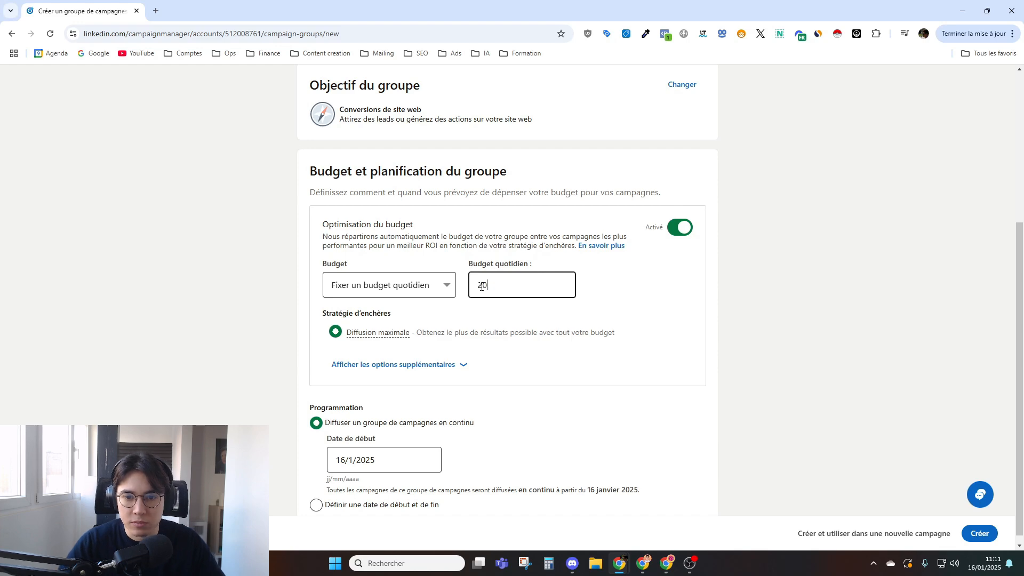
pyautogui.click(614, 312)
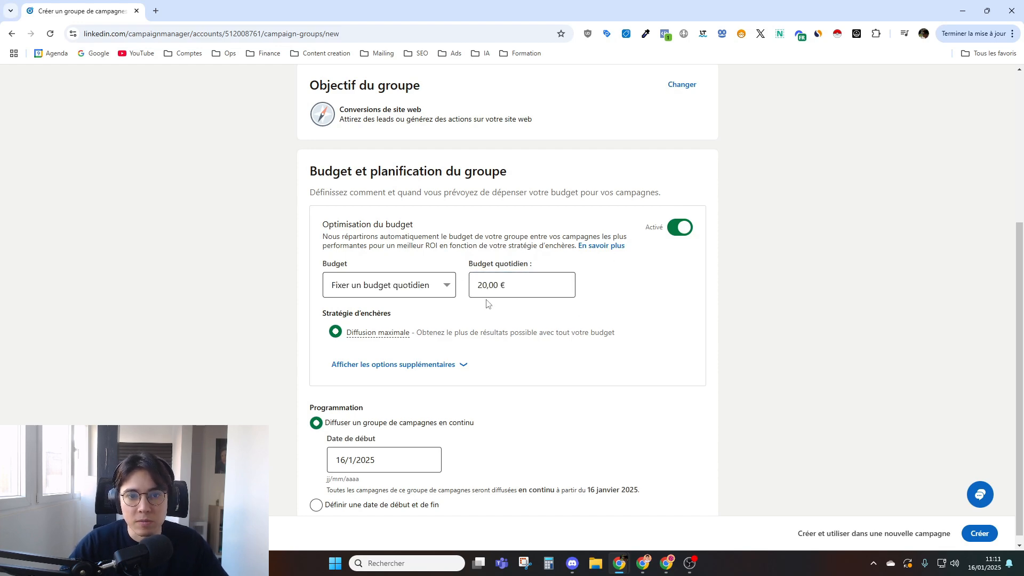
# Review the group's objective, budget and scheduling settings and try to create the campaign group.
pyautogui.scroll(5, 458, 296)
pyautogui.scroll(-3, 449, 298)
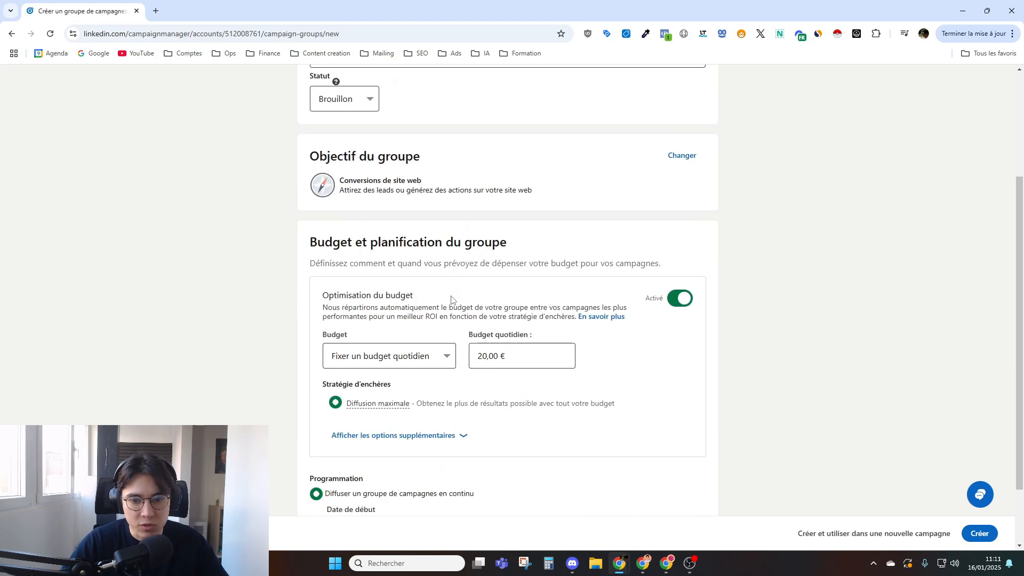
pyautogui.scroll(-1, 465, 335)
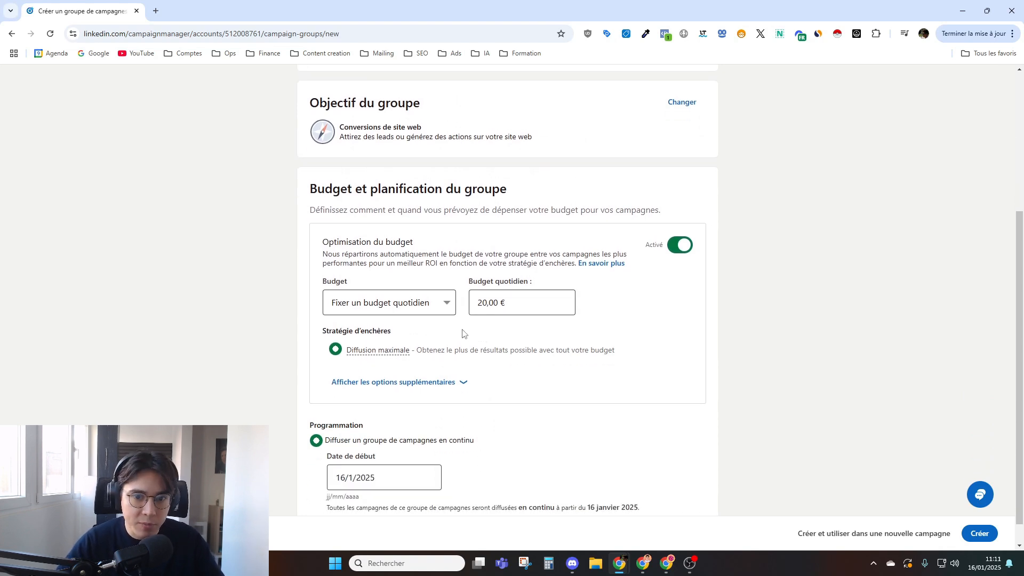
pyautogui.scroll(-1, 461, 333)
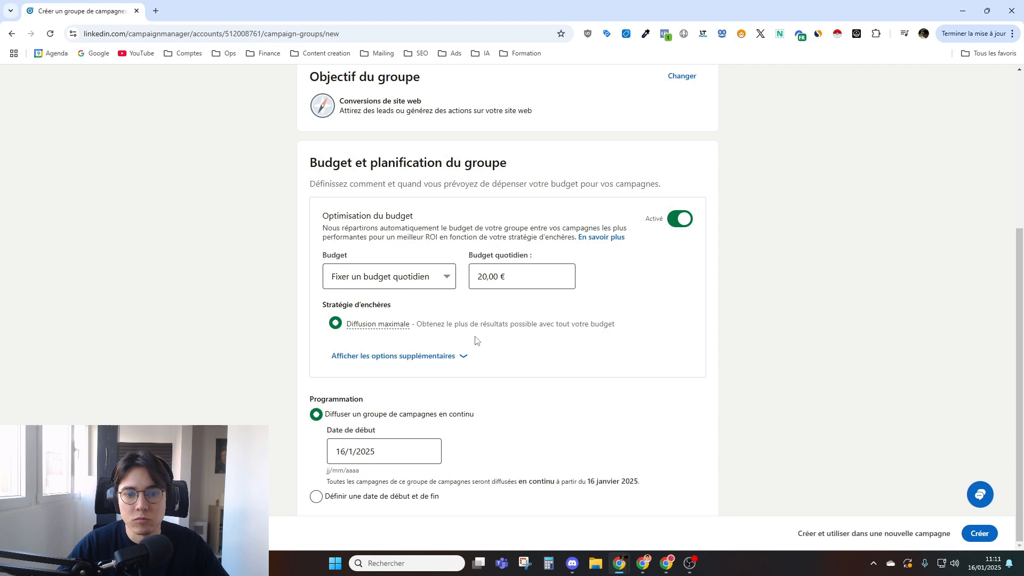
pyautogui.click(985, 535)
# Set the group's daily budget to 30 € and create the campaign group.
pyautogui.doubleClick(501, 280)
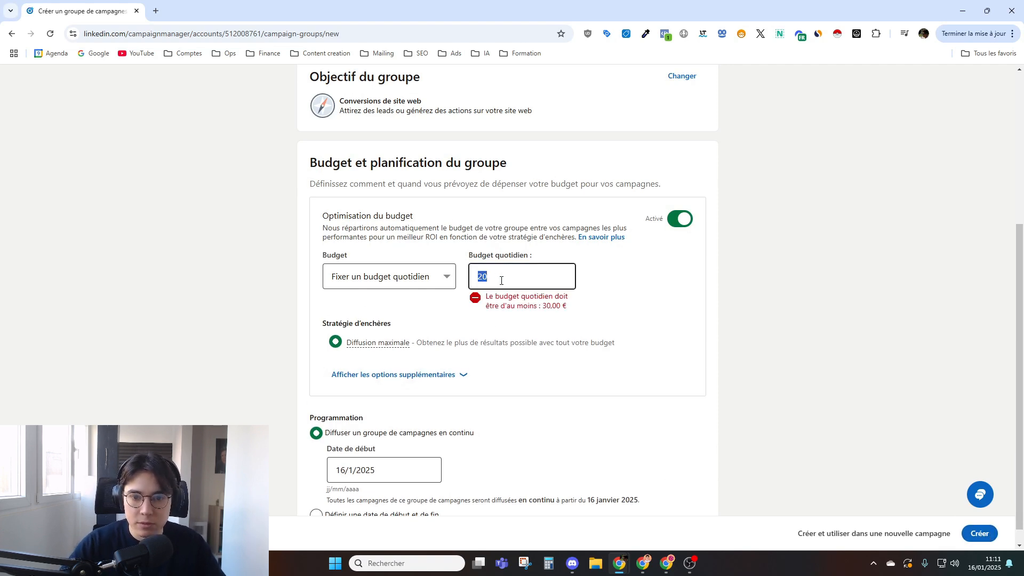
pyautogui.write('30,00 €')
pyautogui.click(980, 533)
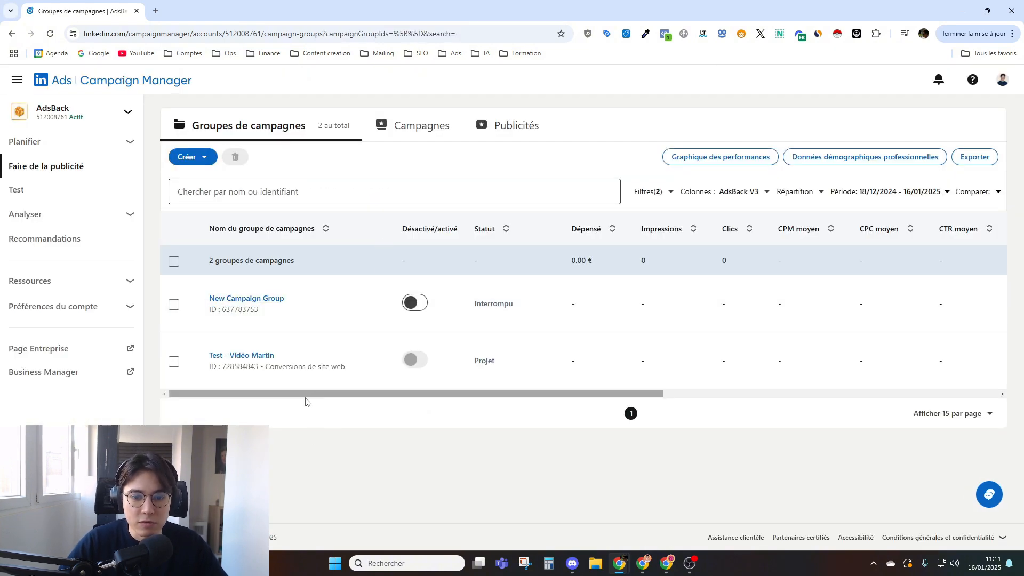
# Open the new test campaign group and start a new campaign inside it.
pyautogui.click(240, 355)
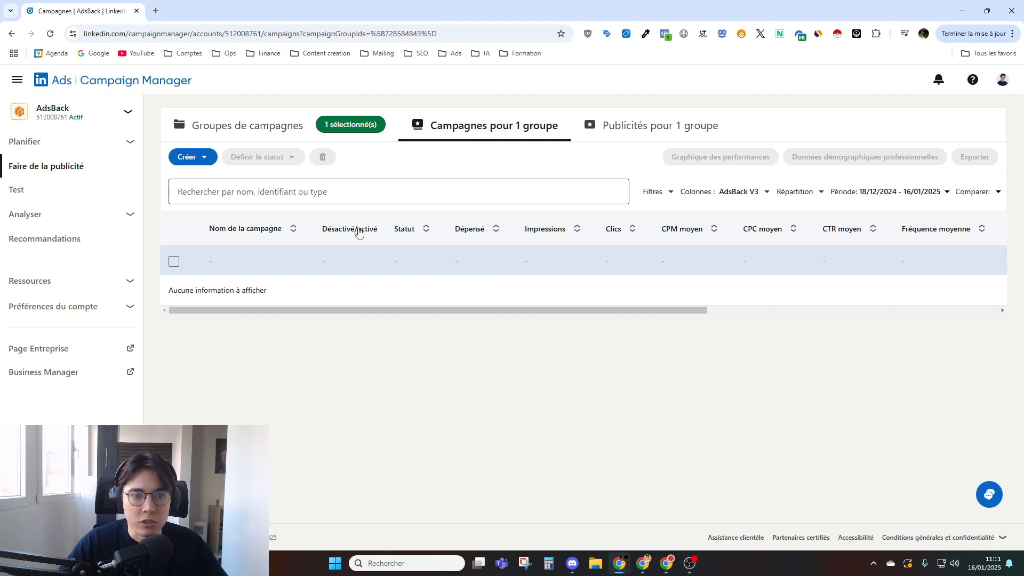
pyautogui.click(201, 157)
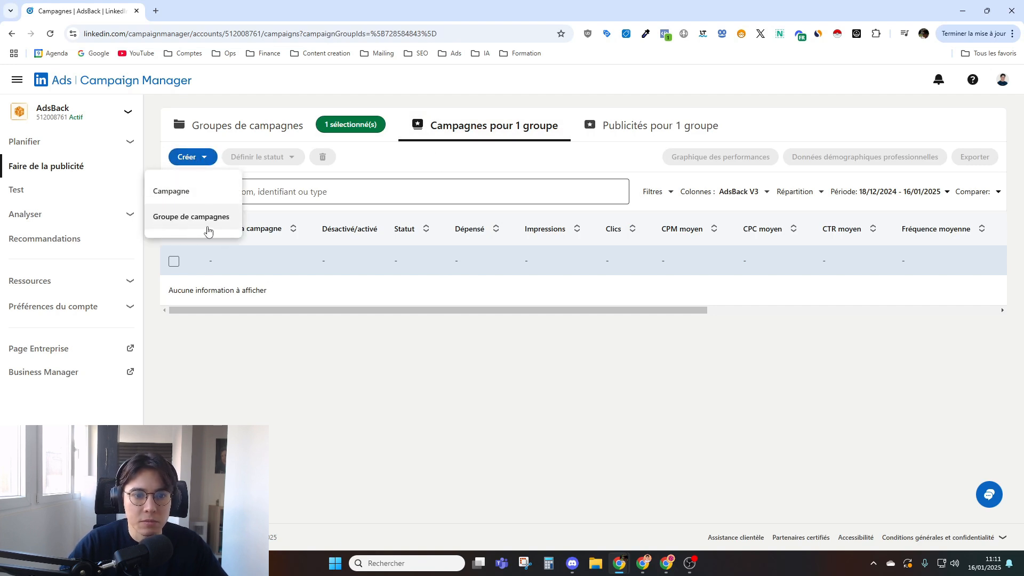
pyautogui.click(190, 216)
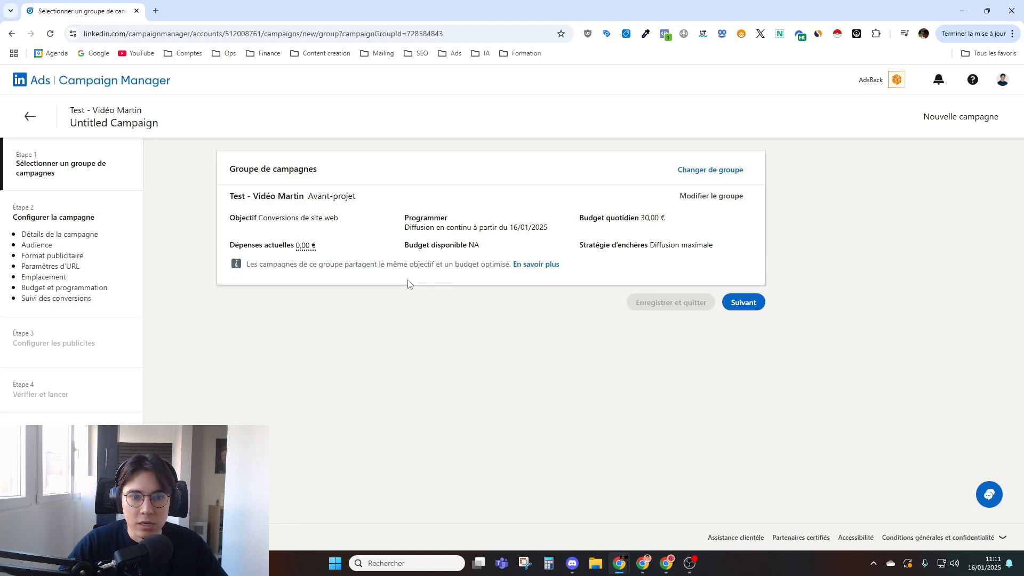
# Review the selected group's name, objective, schedule and budget summary and continue to the campaign configuration.
pyautogui.moveTo(232, 197); pyautogui.dragTo(366, 200)
pyautogui.click(366, 200)
pyautogui.moveTo(220, 200); pyautogui.dragTo(309, 201)
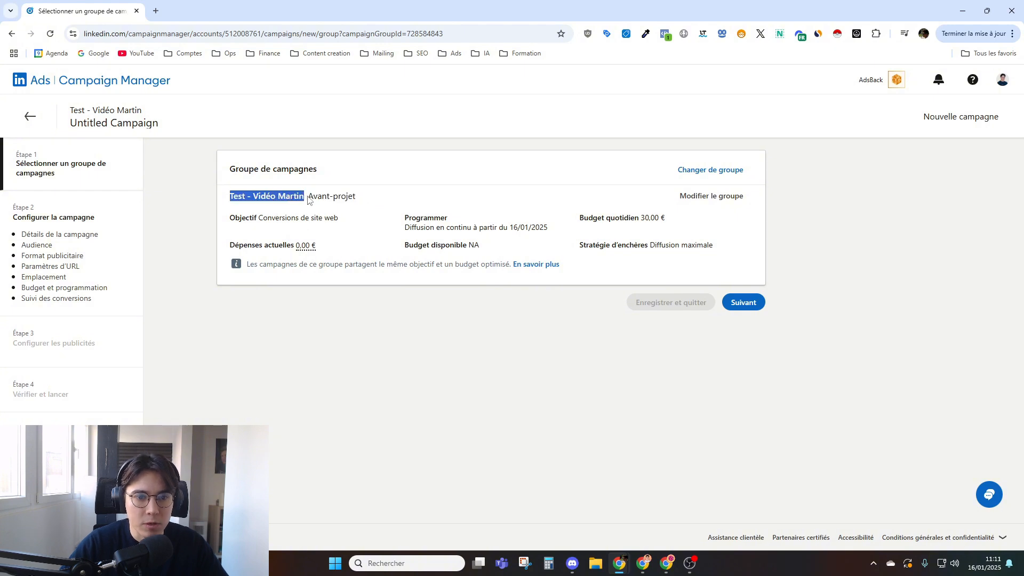
pyautogui.click(306, 209)
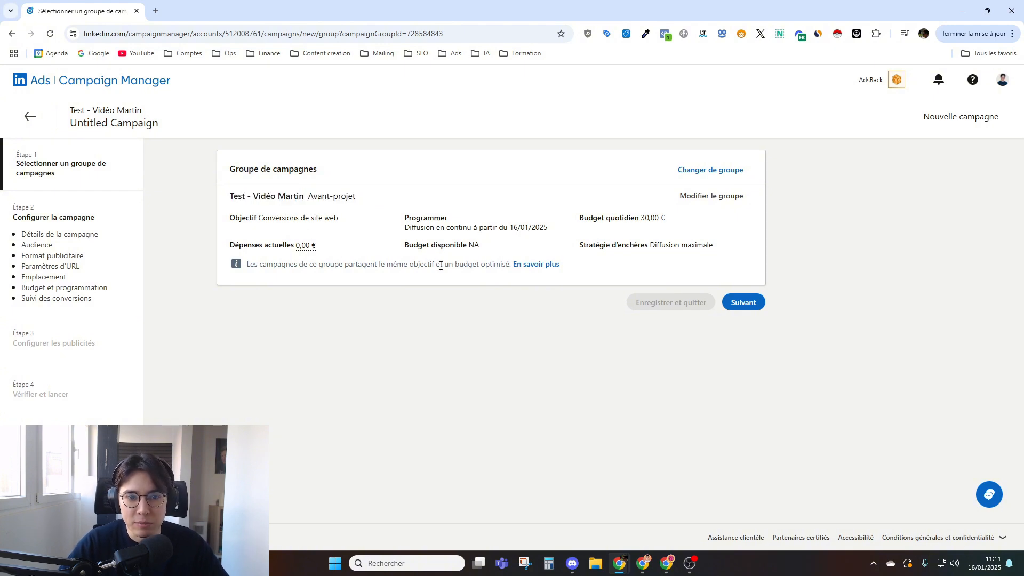
pyautogui.moveTo(186, 225); pyautogui.dragTo(645, 247)
pyautogui.click(743, 302)
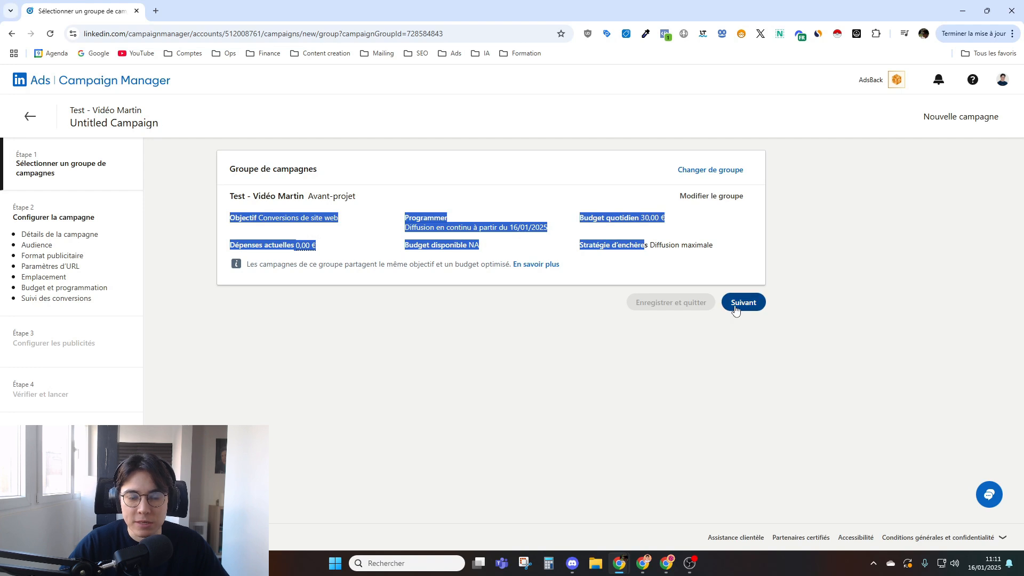
# Replace the default campaign name with "Audience 1".
pyautogui.tripleClick(295, 210)
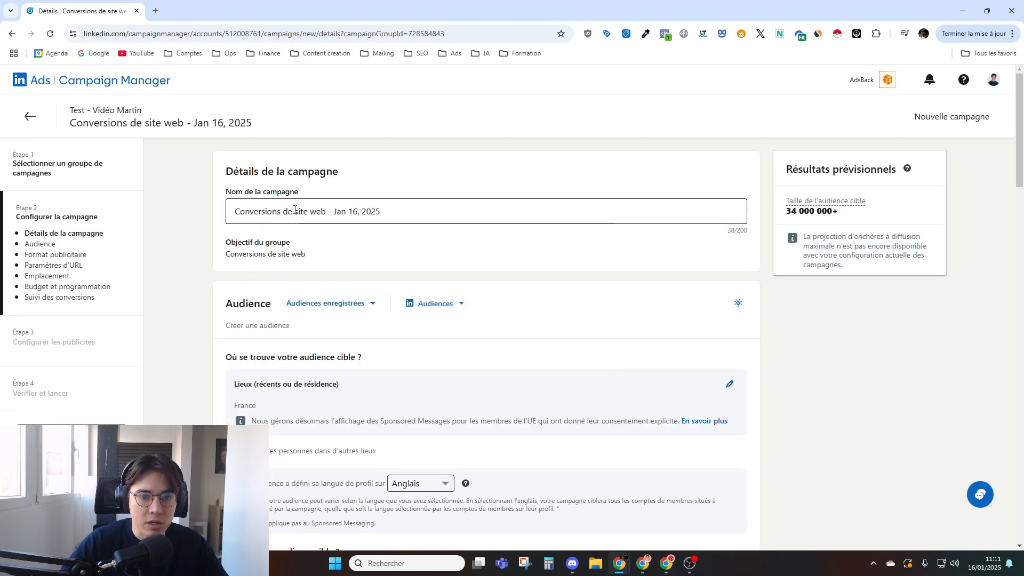
pyautogui.press('BackSpace')
pyautogui.write('Audie')
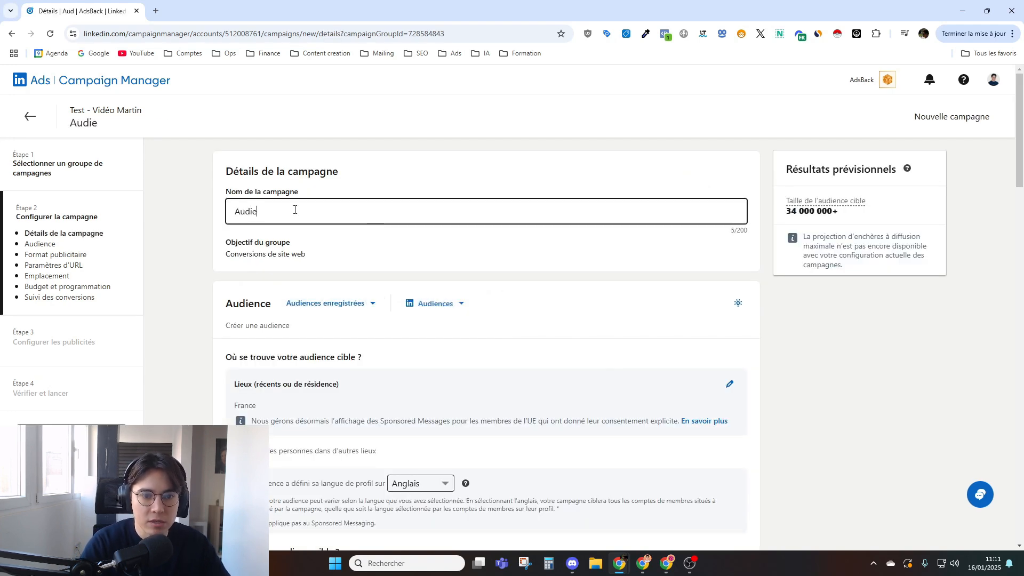
pyautogui.write('nce 1')
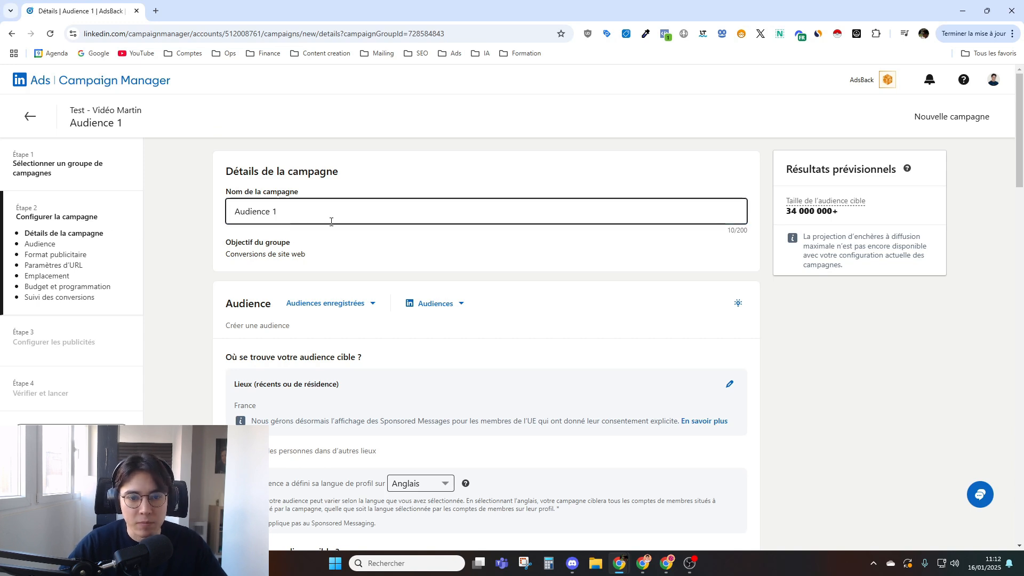
pyautogui.click(318, 240)
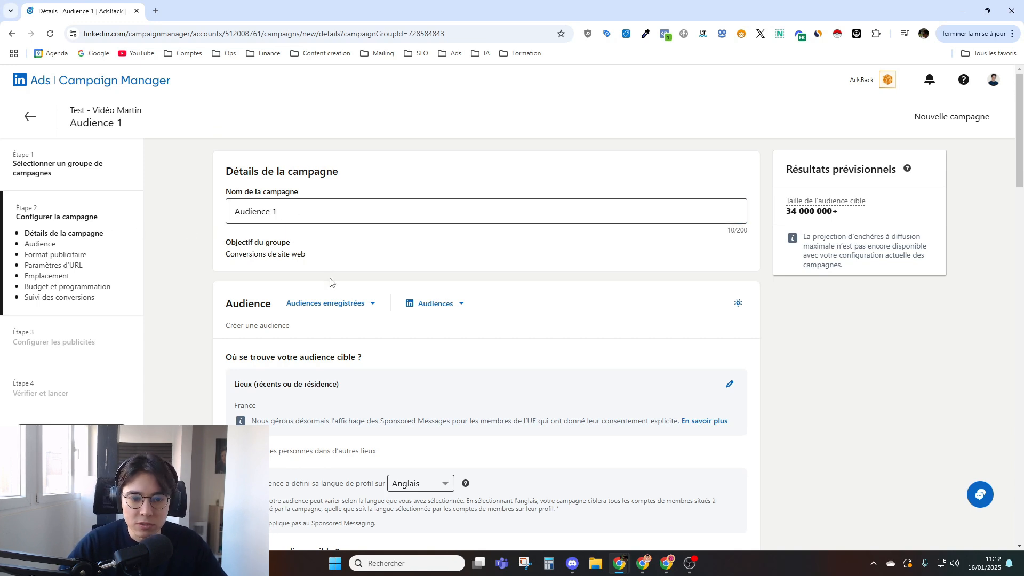
# Look through the campaign configuration sections from Audience to Budget et programmation and return to the campaign details.
pyautogui.scroll(-2, 288, 265)
pyautogui.scroll(-20, 400, 324)
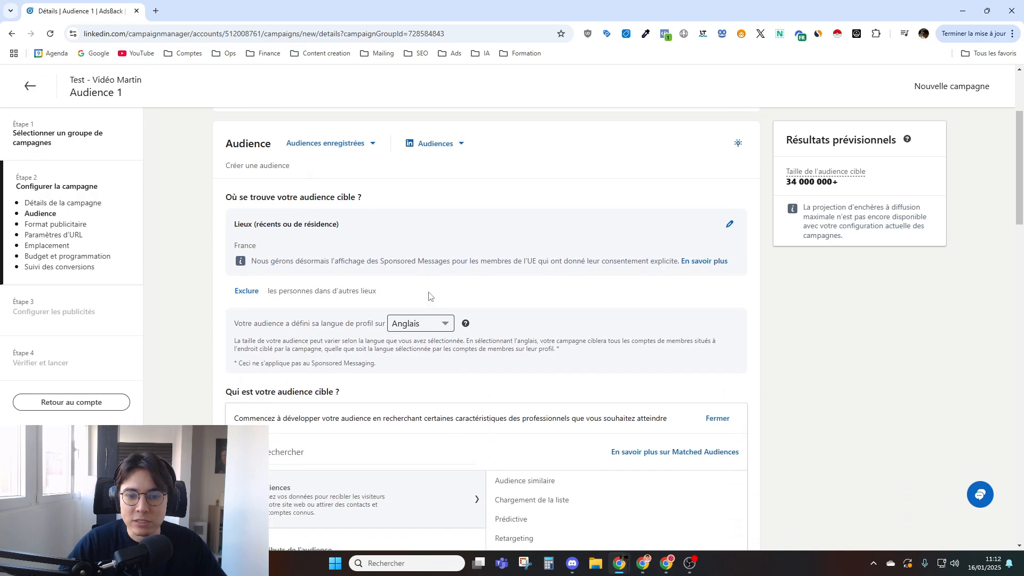
pyautogui.scroll(20, 400, 325)
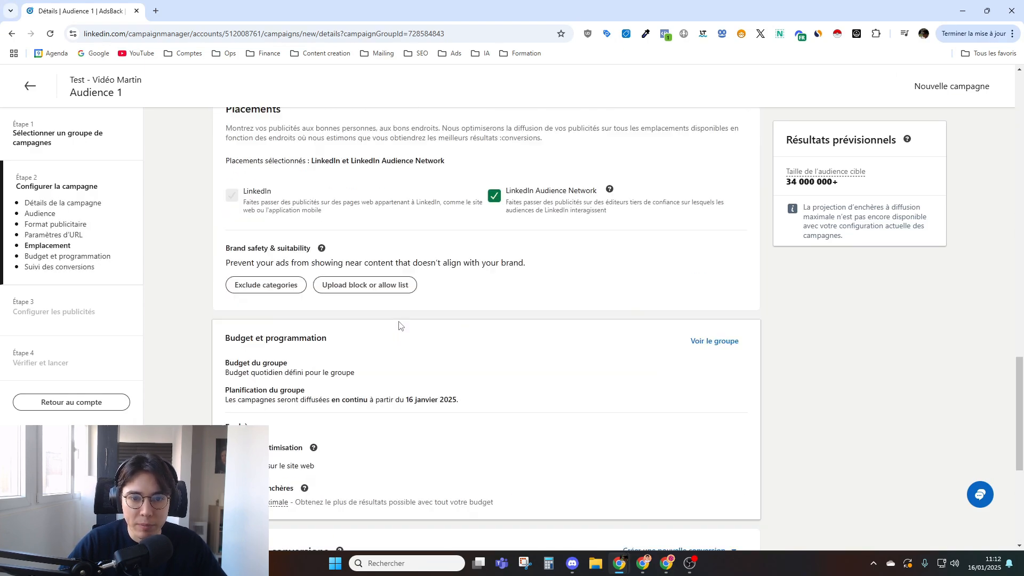
pyautogui.scroll(5, 398, 325)
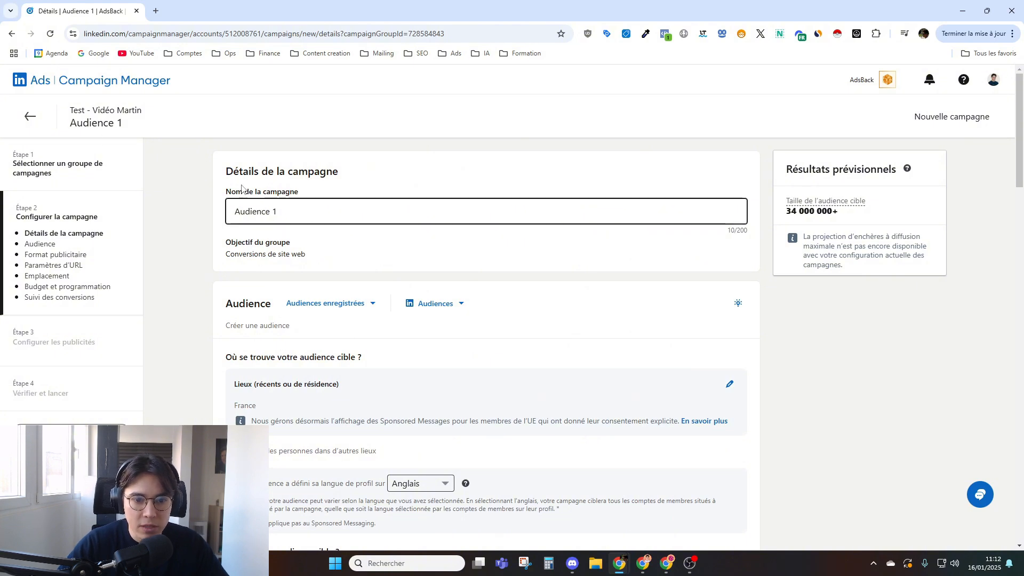
# Review the audience's location setting for France and the explanation of the Anglais profile language option.
pyautogui.scroll(-4, 321, 304)
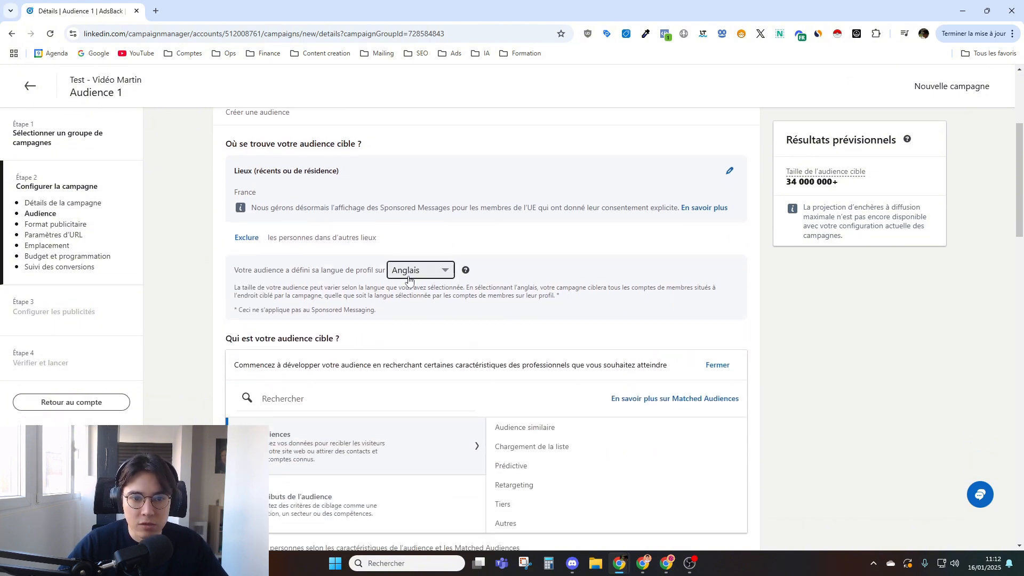
pyautogui.doubleClick(252, 190)
pyautogui.click(209, 259)
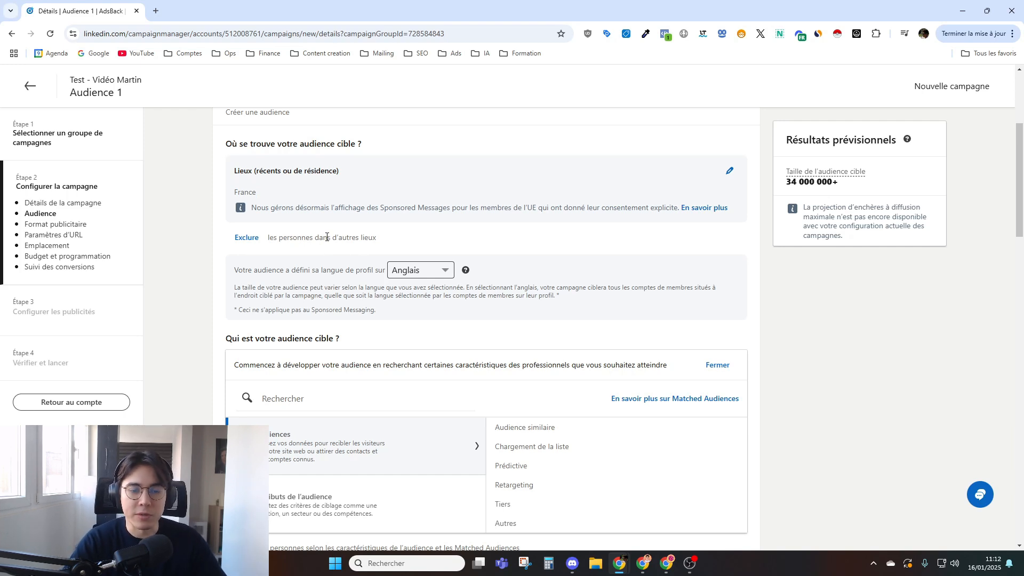
pyautogui.scroll(-1, 327, 237)
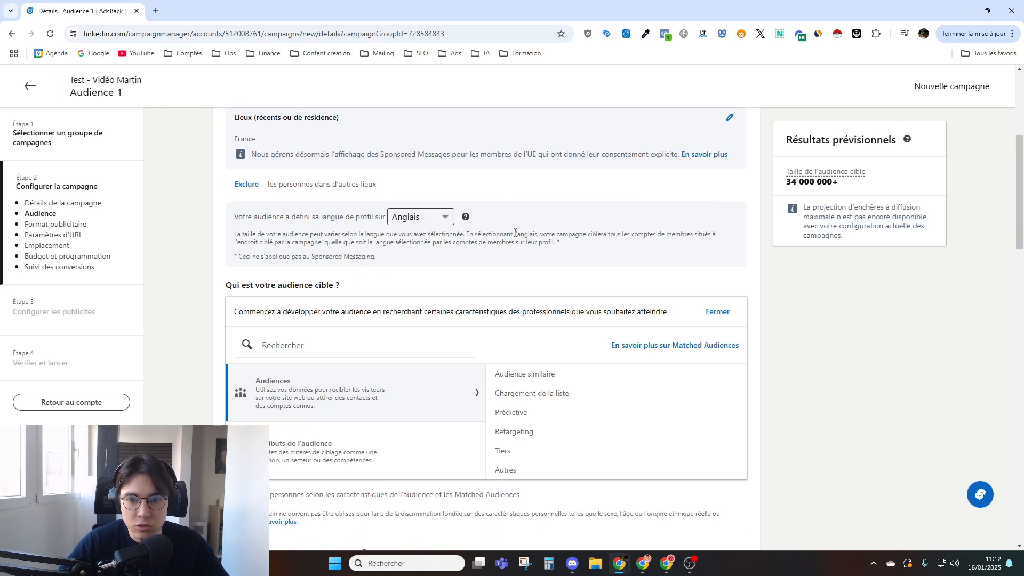
pyautogui.moveTo(515, 232); pyautogui.dragTo(538, 235)
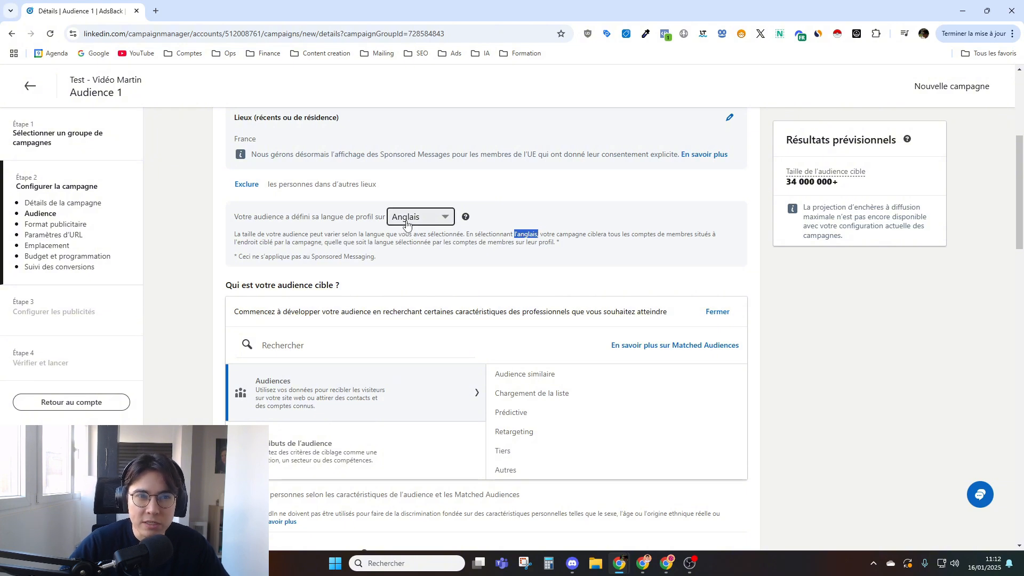
pyautogui.click(561, 252)
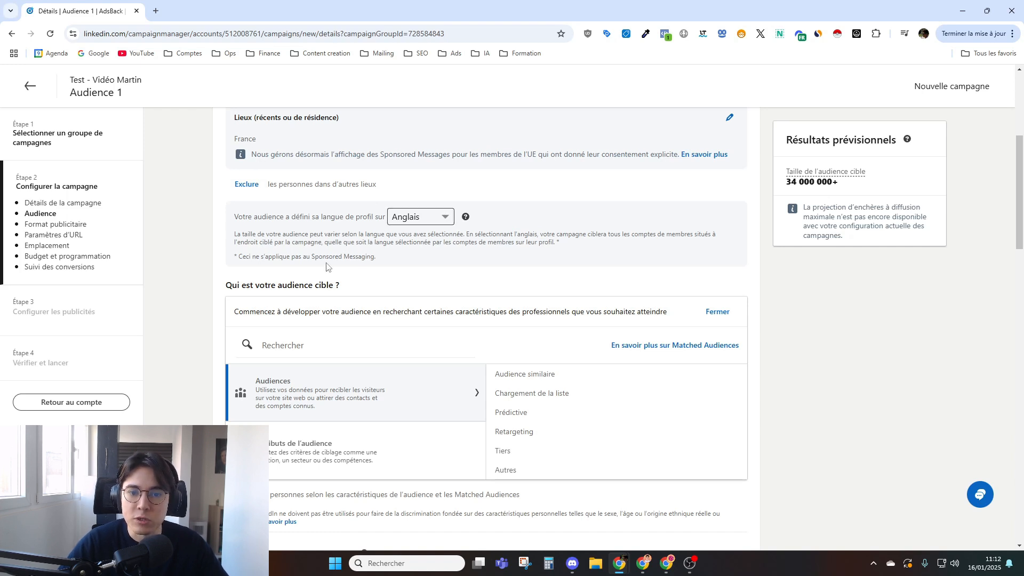
# Look over the target audience criteria and read the help note on audience expansion.
pyautogui.scroll(-1, 329, 267)
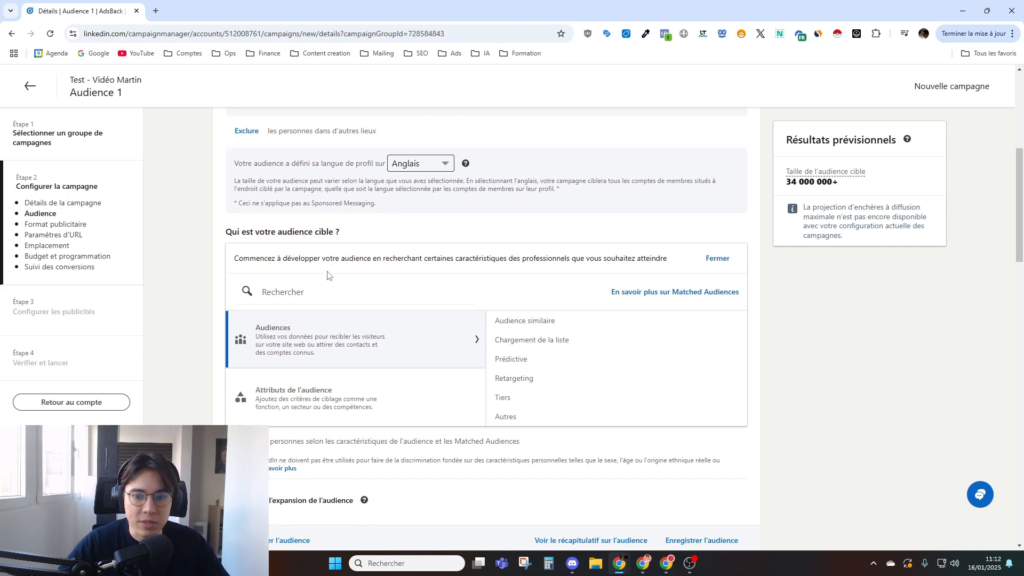
pyautogui.scroll(-1, 323, 273)
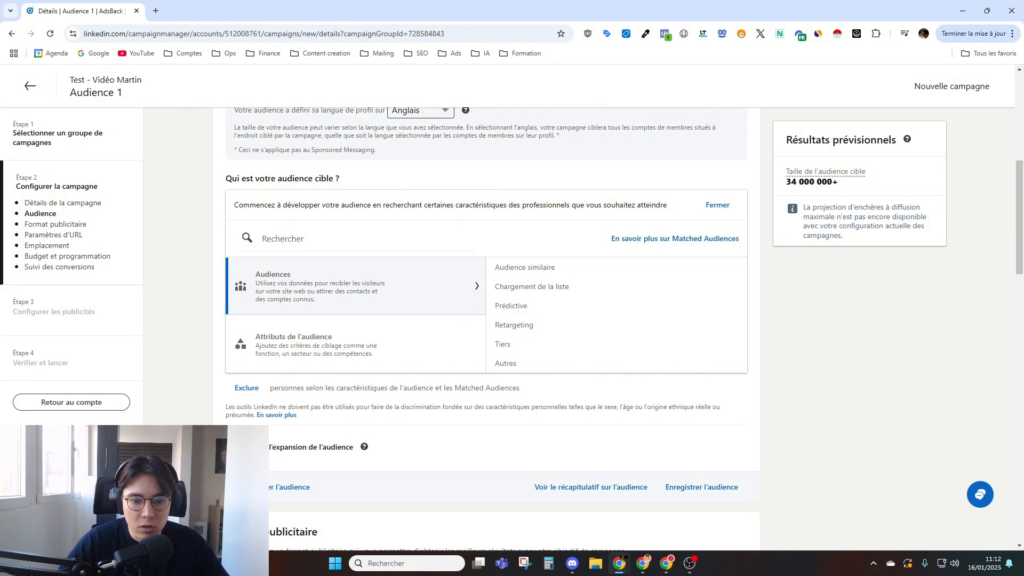
pyautogui.click(364, 446)
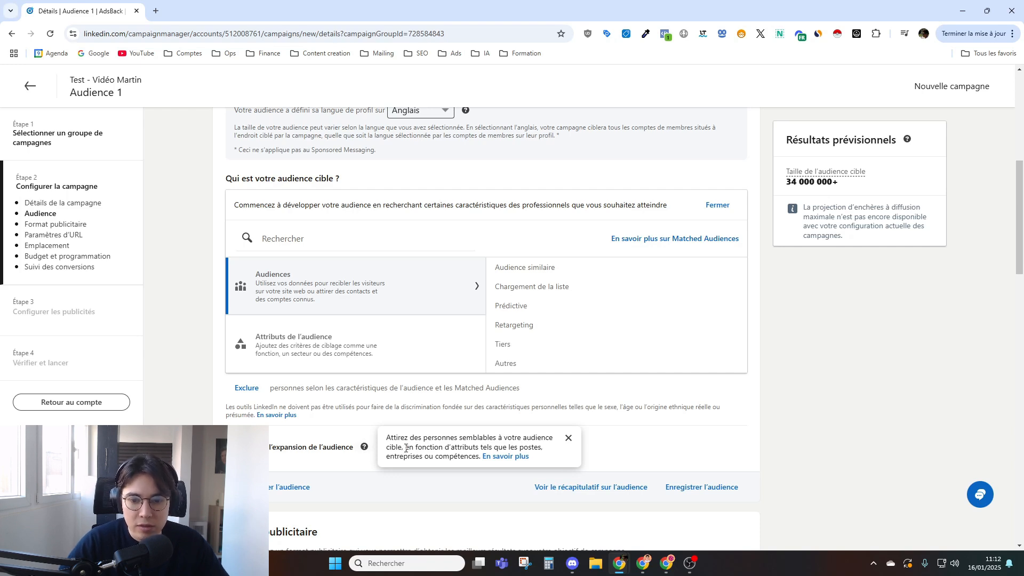
pyautogui.moveTo(405, 448); pyautogui.dragTo(464, 456)
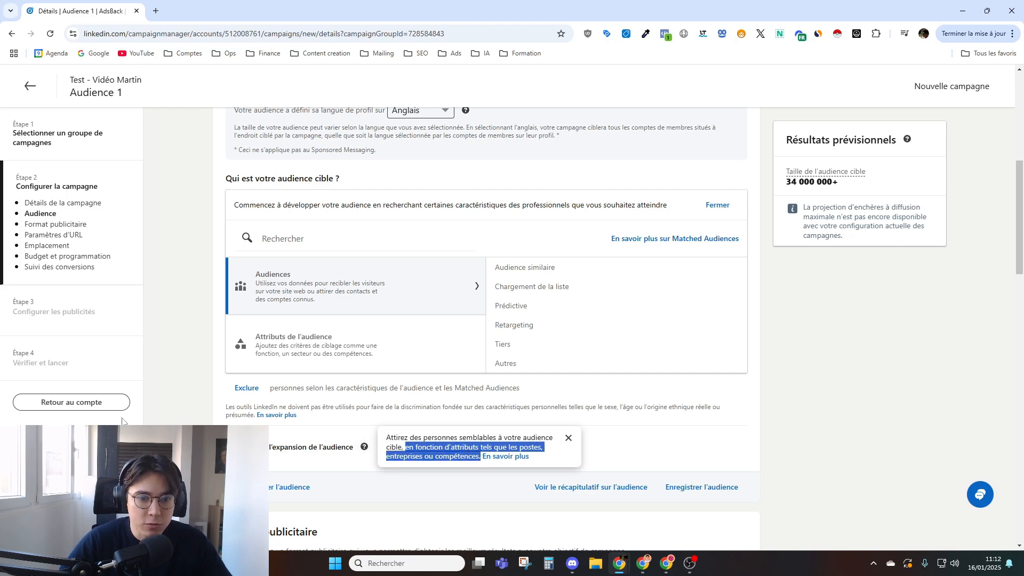
pyautogui.click(166, 405)
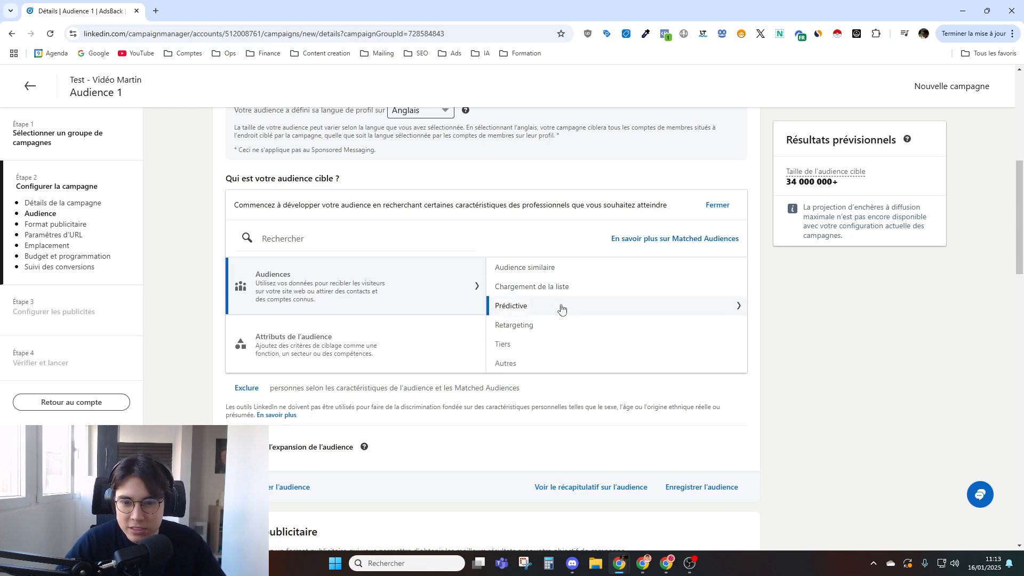
# Browse the Catégorie d'entreprise options under the Société audience attributes, then close the targeting picker.
pyautogui.scroll(-2, 537, 367)
pyautogui.scroll(2, 556, 327)
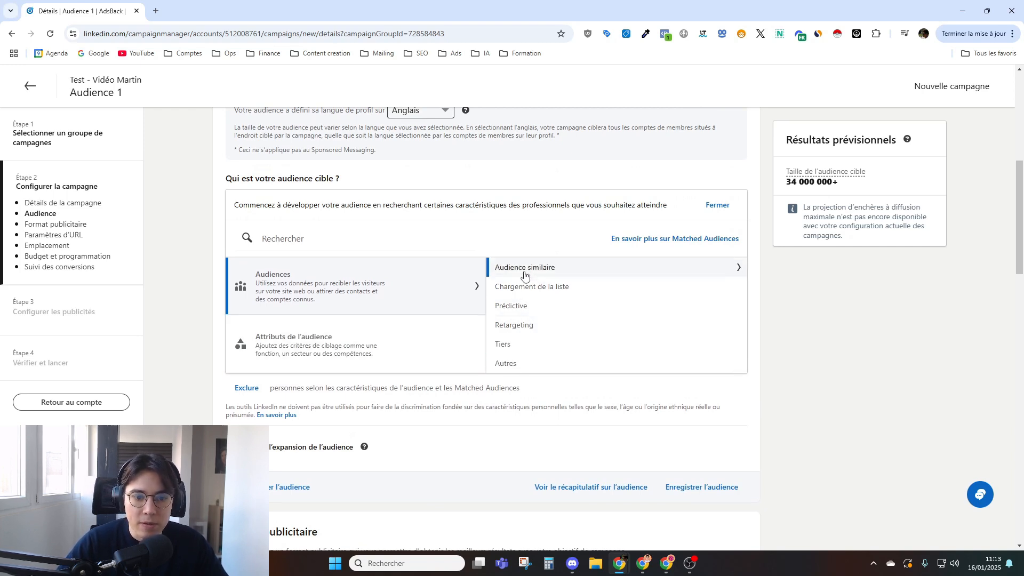
pyautogui.click(360, 348)
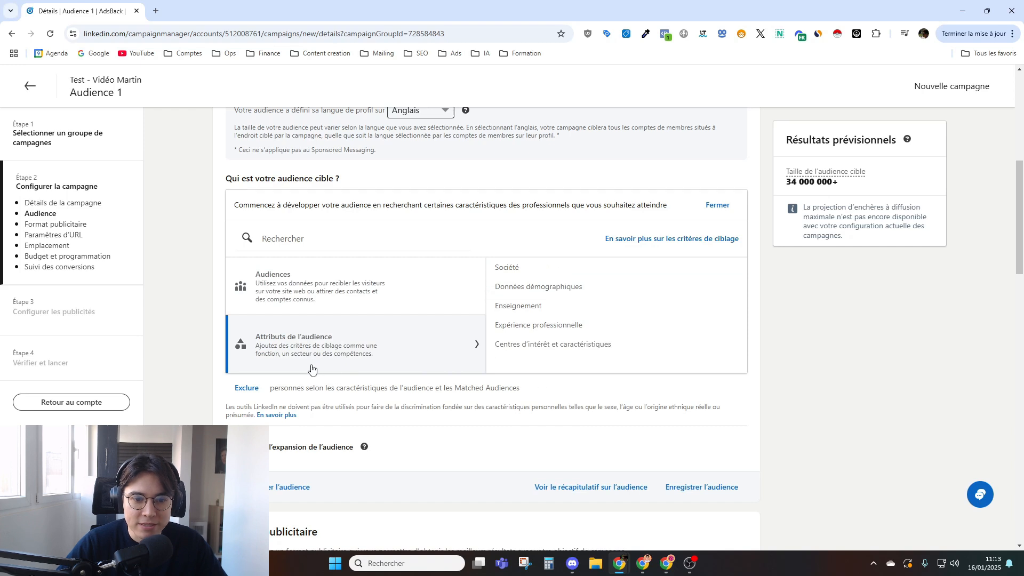
pyautogui.click(727, 273)
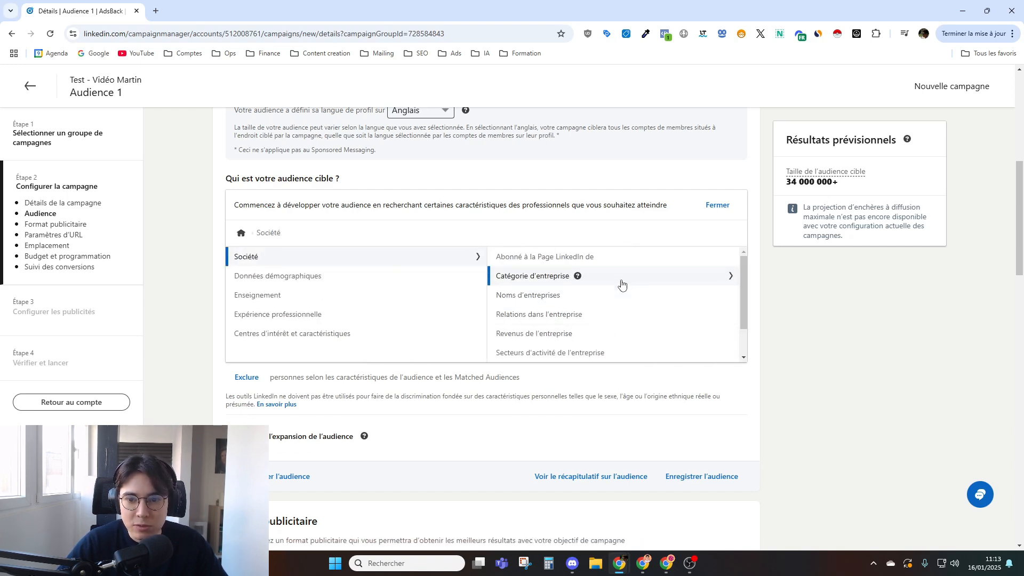
pyautogui.click(585, 278)
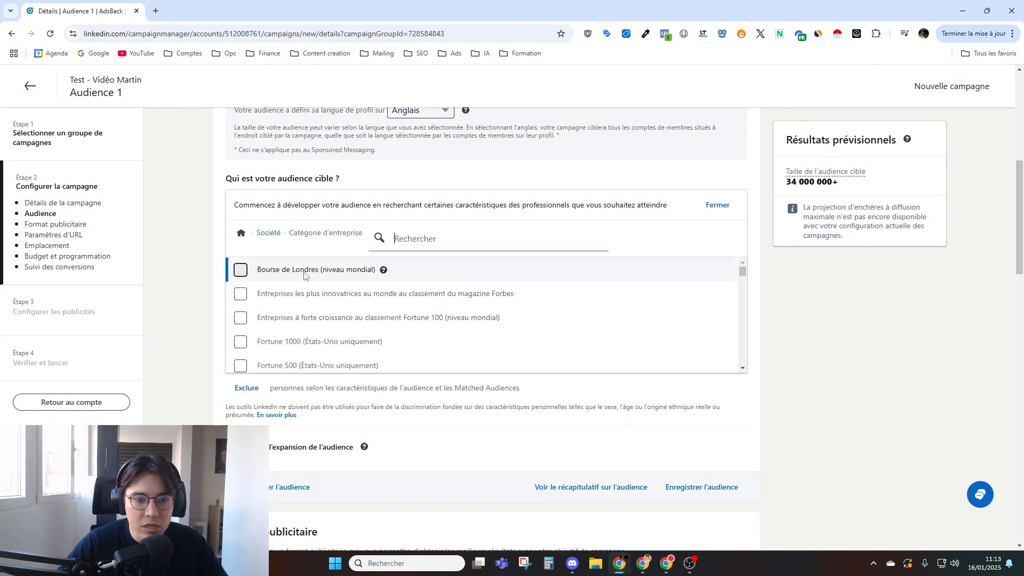
pyautogui.scroll(-2, 323, 330)
pyautogui.scroll(-9, 299, 316)
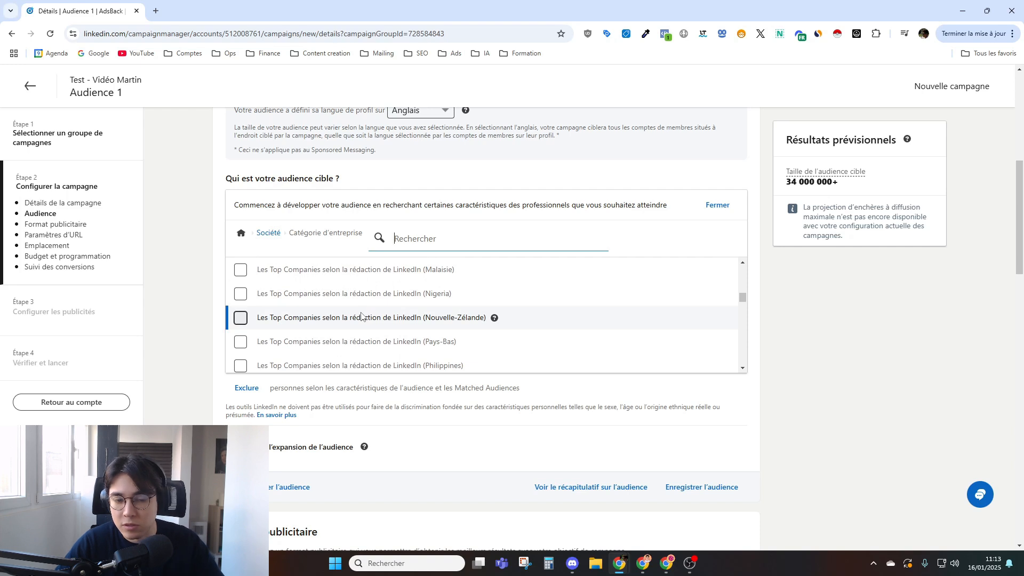
pyautogui.scroll(-5, 360, 317)
pyautogui.scroll(-4, 358, 317)
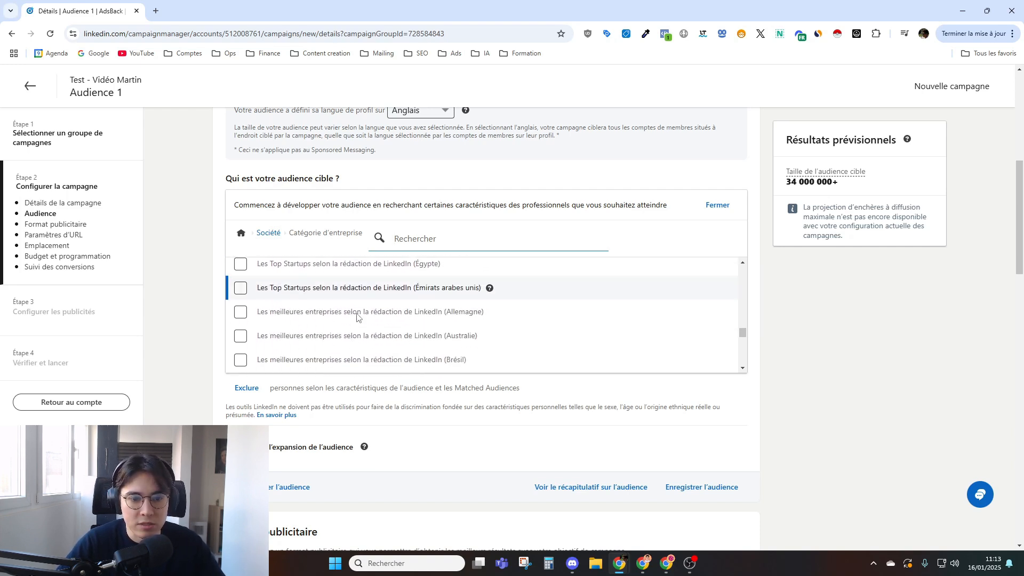
pyautogui.rightClick(346, 317)
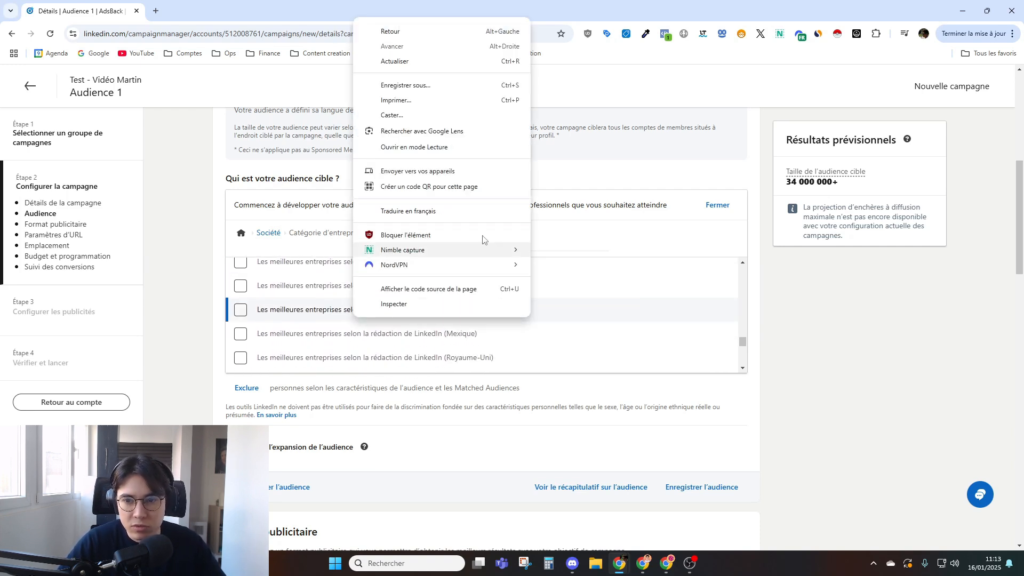
pyautogui.click(716, 208)
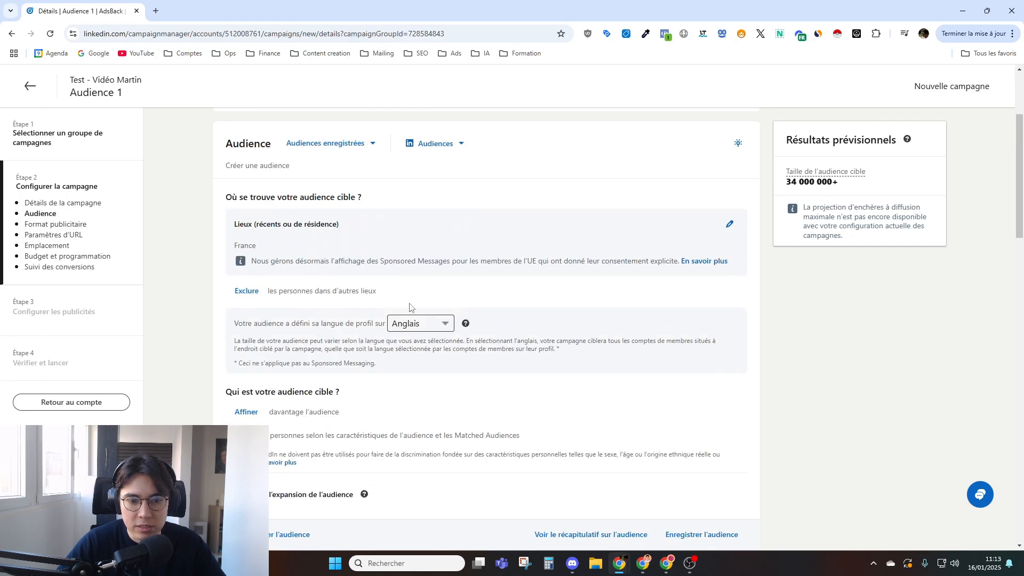
# View the audience summary and close it again.
pyautogui.scroll(-5, 544, 291)
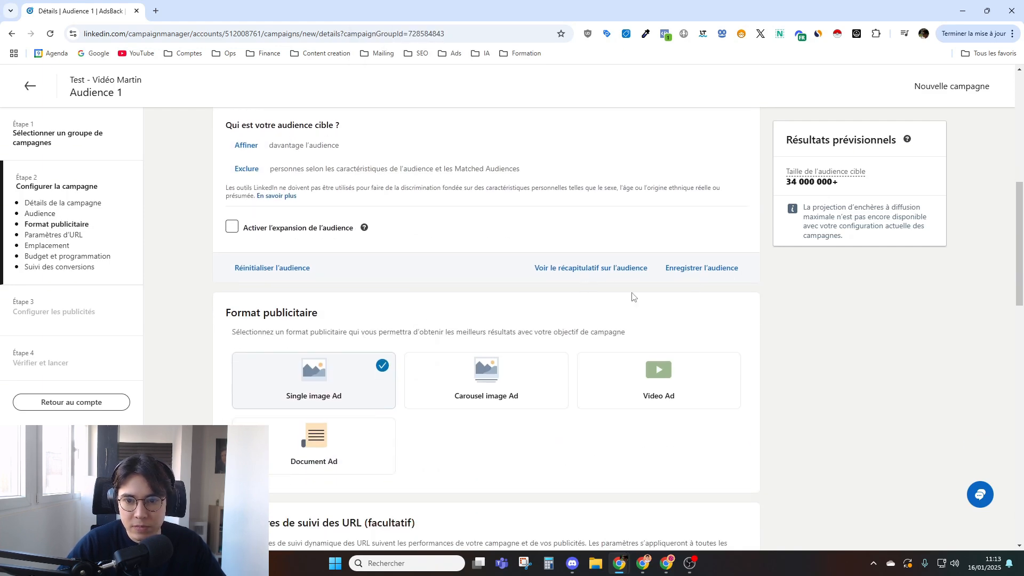
pyautogui.click(589, 268)
pyautogui.click(708, 252)
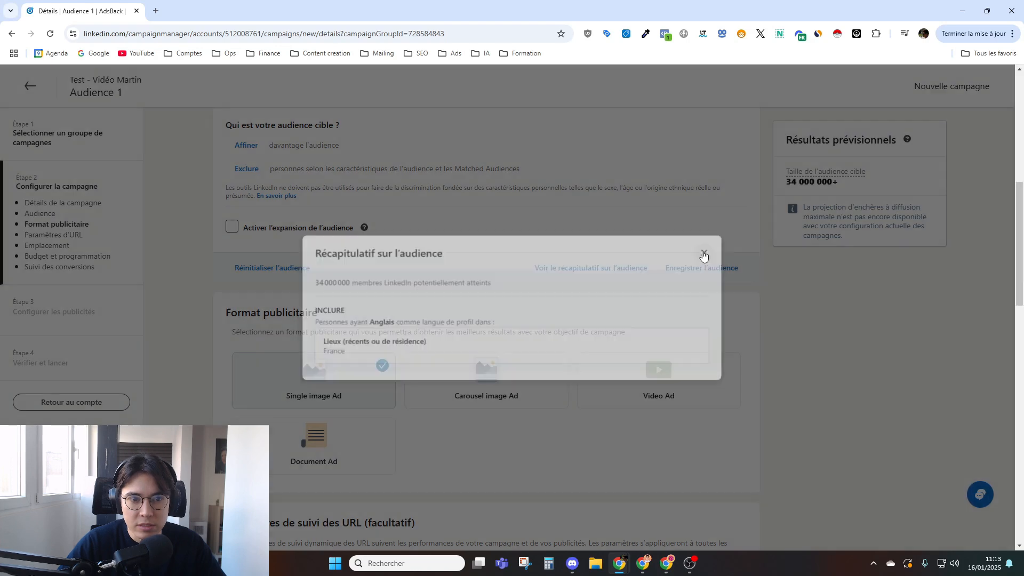
pyautogui.scroll(2, 307, 344)
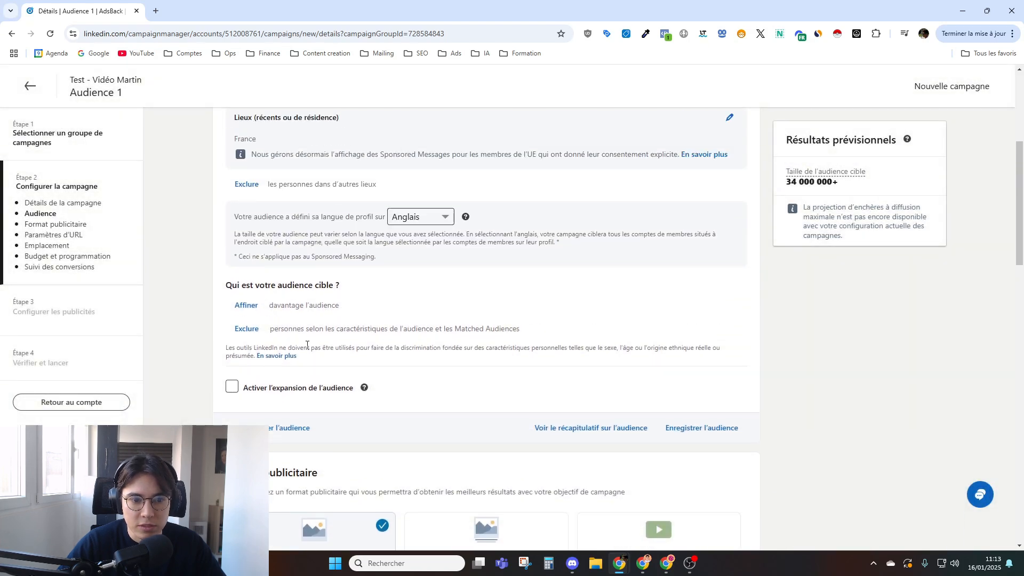
# Refine the audience by Société attributes to examine the Taille de l'entreprise ranges, then close the targeting picker.
pyautogui.click(246, 305)
pyautogui.scroll(-1, 480, 347)
pyautogui.moveTo(475, 397)
pyautogui.scroll(-1, 494, 358)
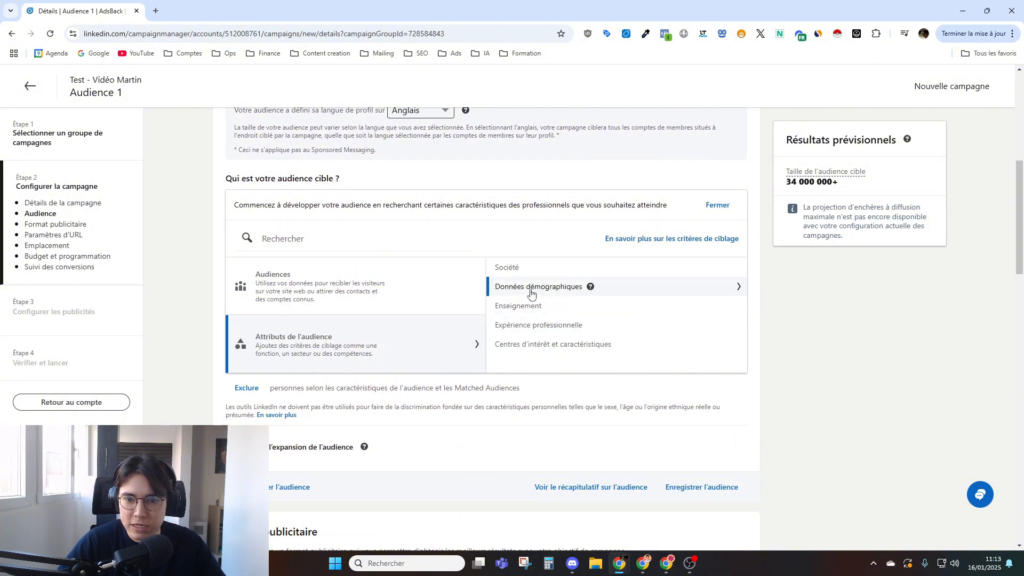
pyautogui.click(628, 268)
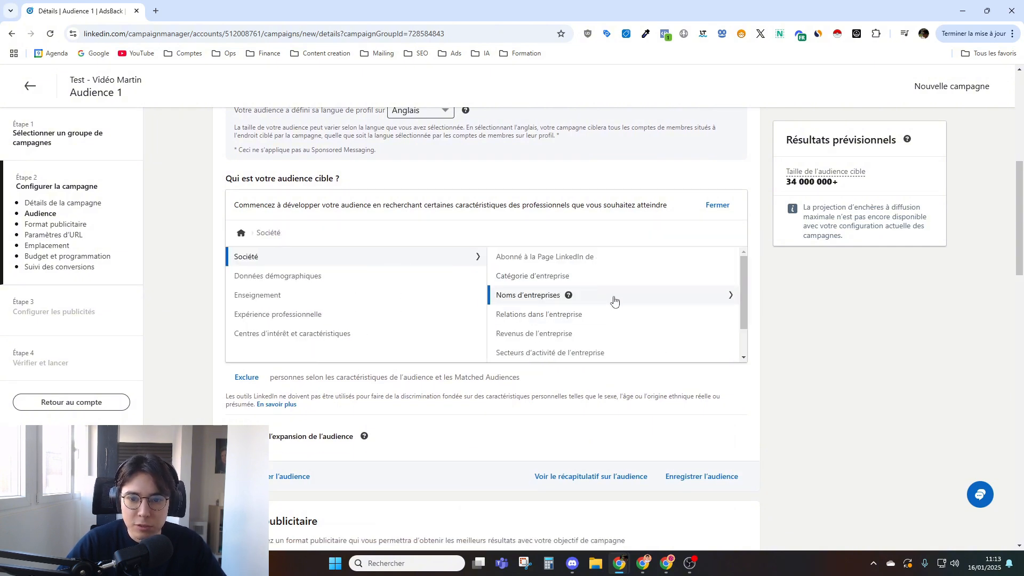
pyautogui.scroll(-1, 611, 316)
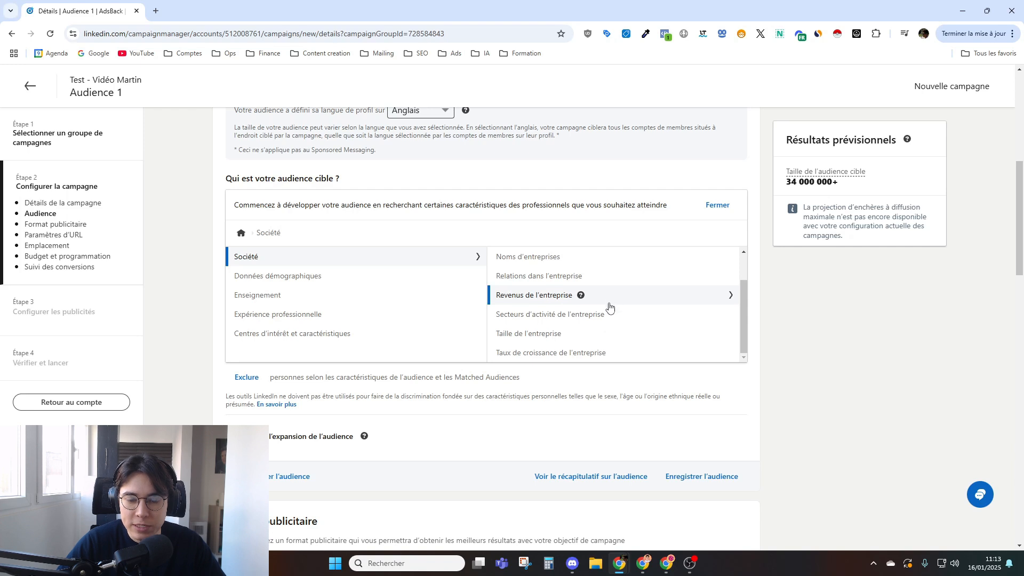
pyautogui.scroll(-1, 599, 331)
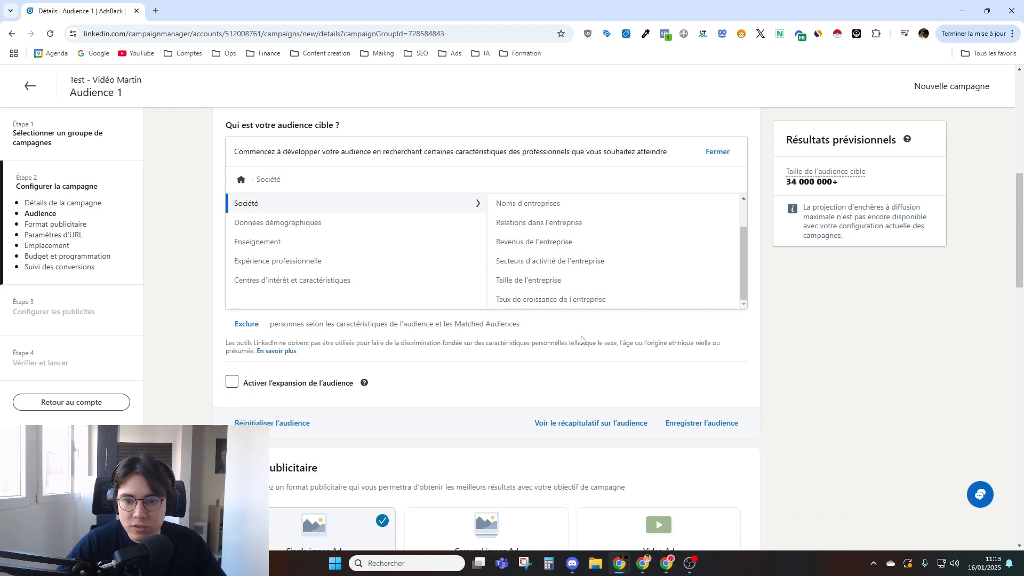
pyautogui.scroll(1, 533, 347)
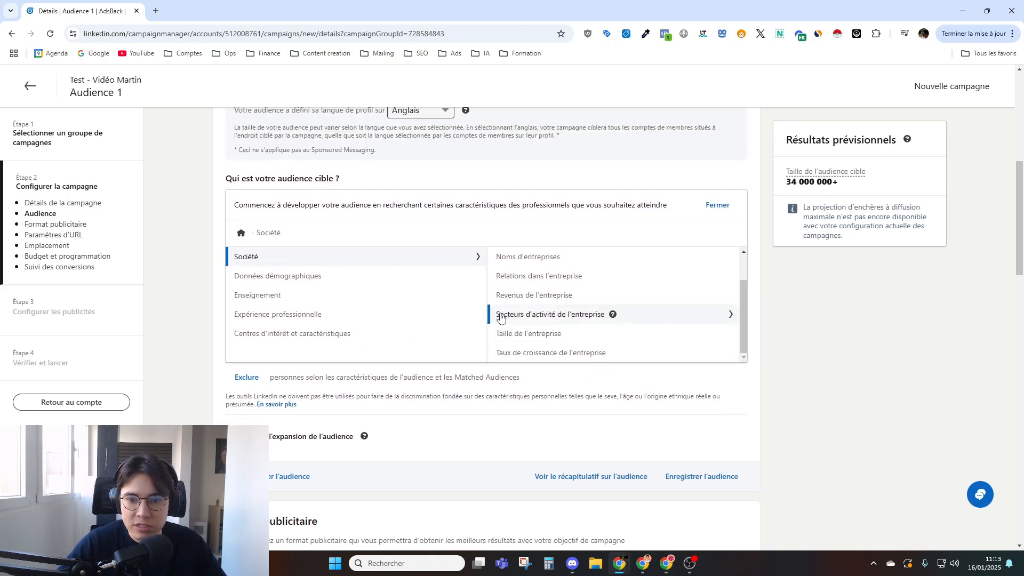
pyautogui.click(675, 339)
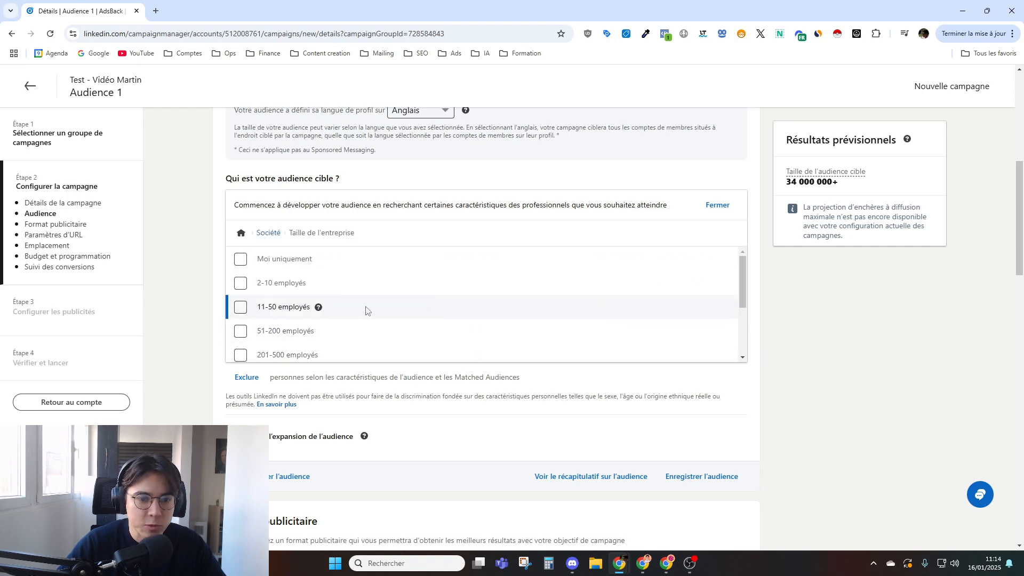
pyautogui.scroll(-1, 332, 313)
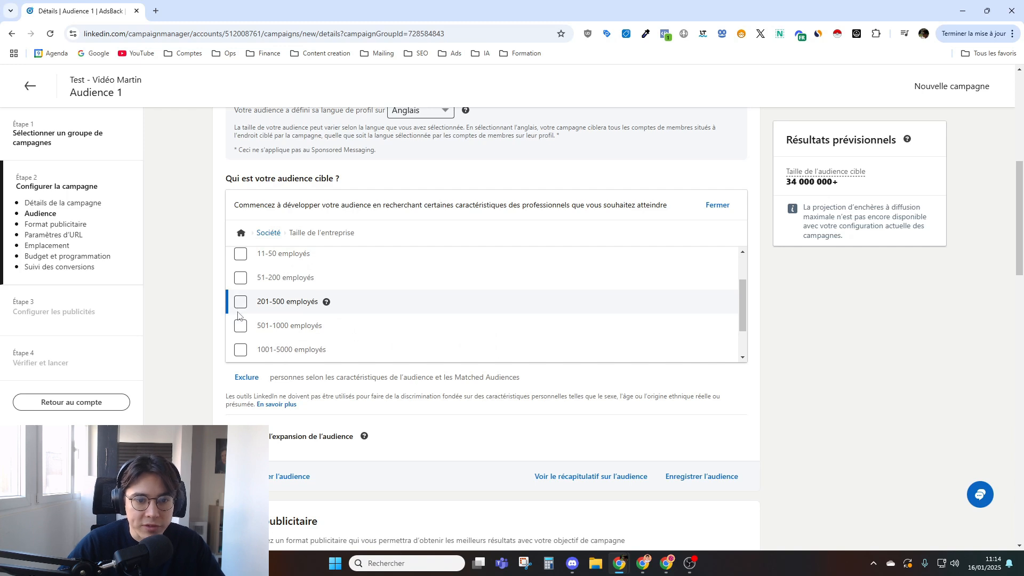
pyautogui.scroll(2, 240, 309)
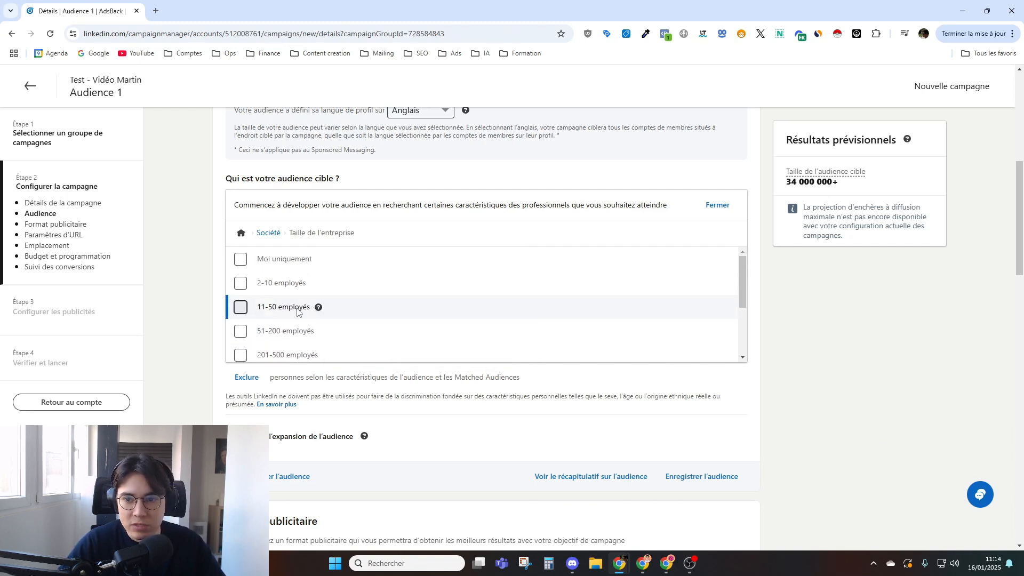
pyautogui.click(710, 208)
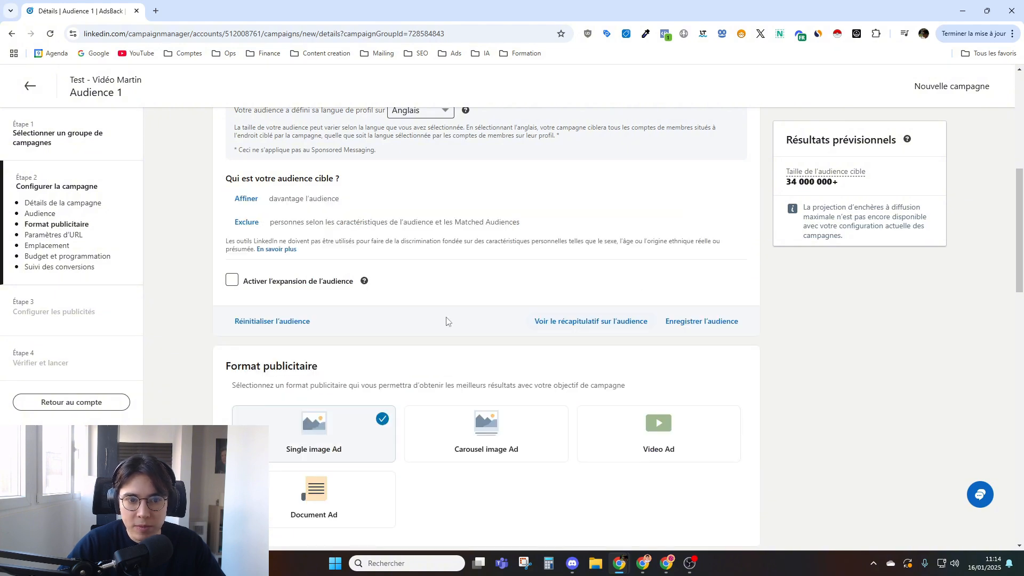
# Reopen the audience refinement and browse the Secteurs d'activité de l'entreprise options under Société.
pyautogui.click(246, 198)
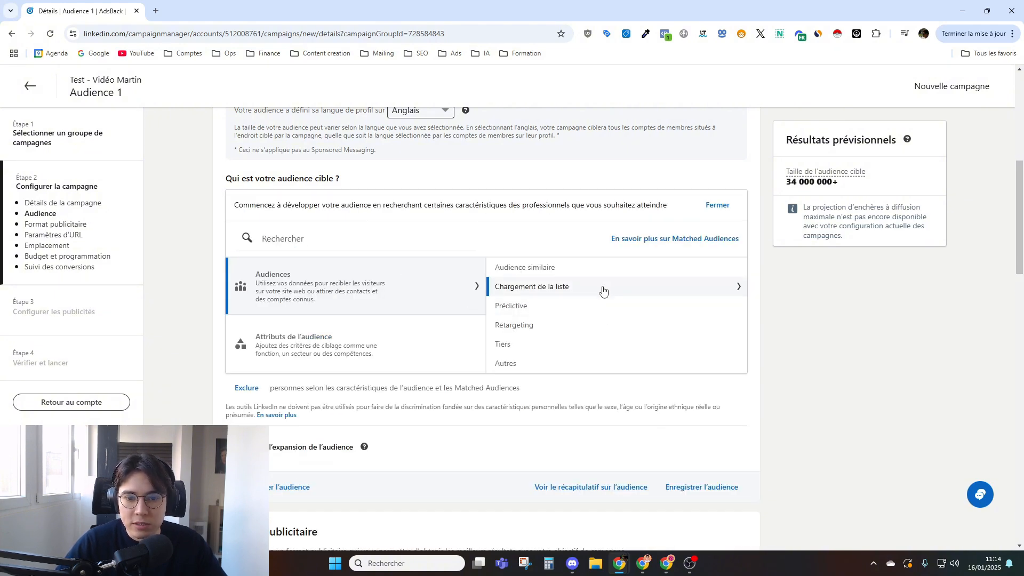
pyautogui.click(398, 346)
pyautogui.click(608, 270)
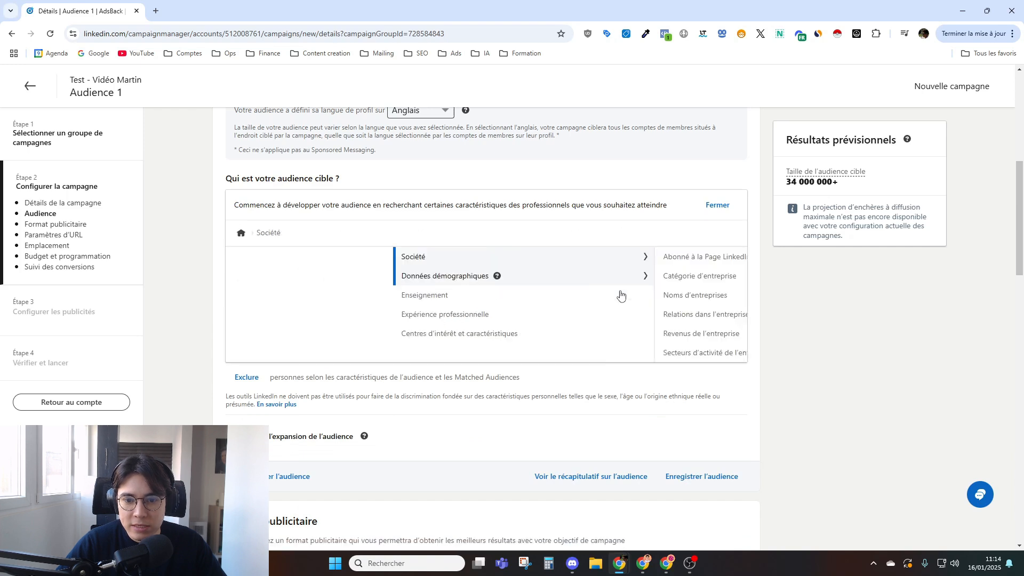
pyautogui.scroll(-1, 594, 350)
pyautogui.moveTo(612, 316)
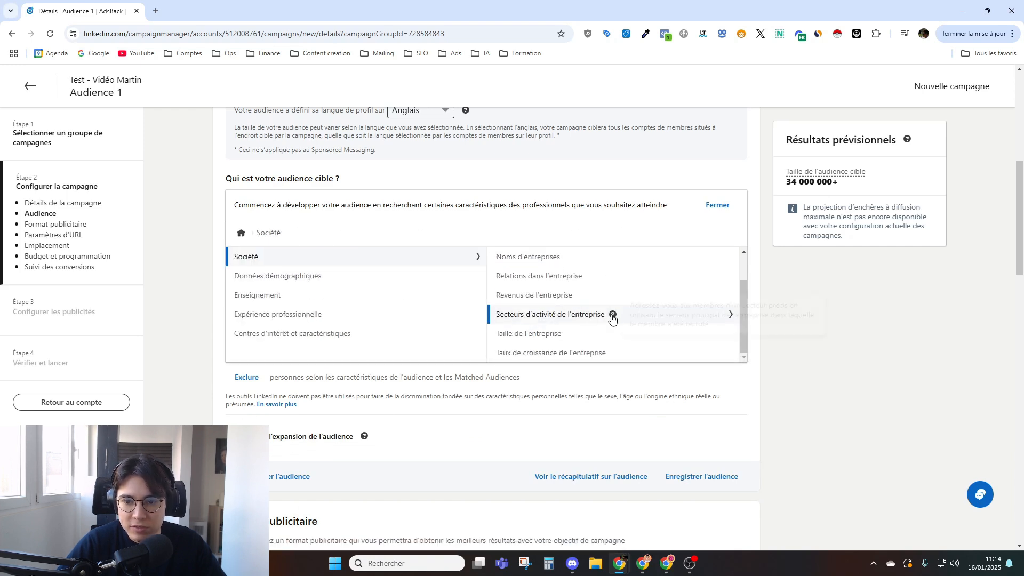
pyautogui.click(724, 320)
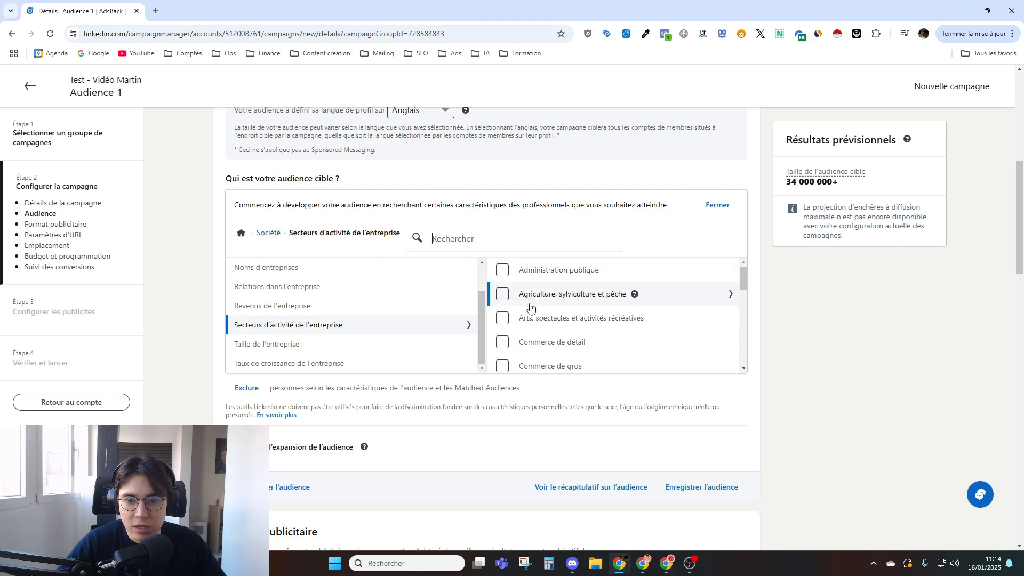
pyautogui.scroll(-2, 533, 331)
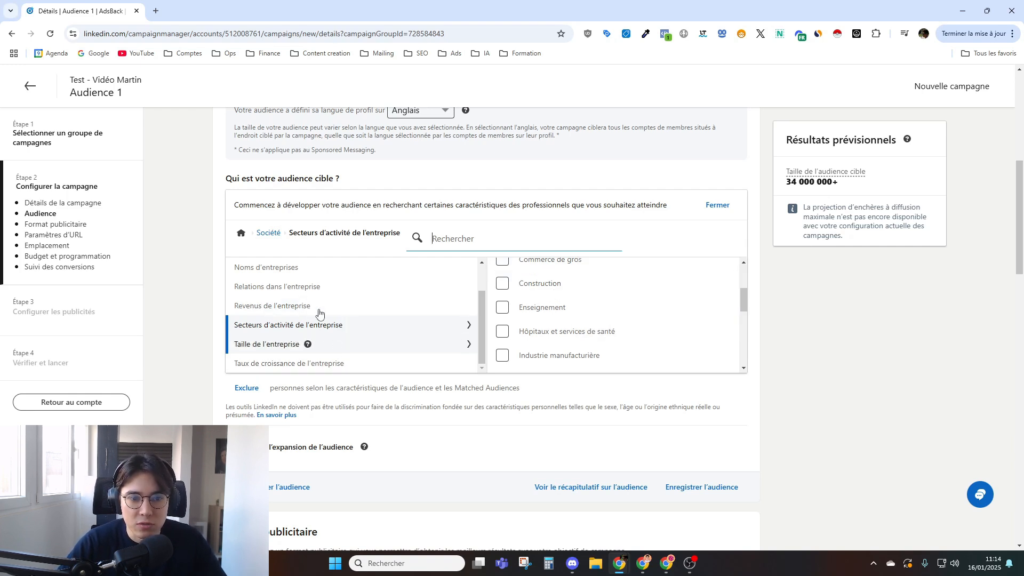
# Browse the Données démographiques and Enseignement targeting attributes, returning to the list of audience attribute categories after each.
pyautogui.click(271, 233)
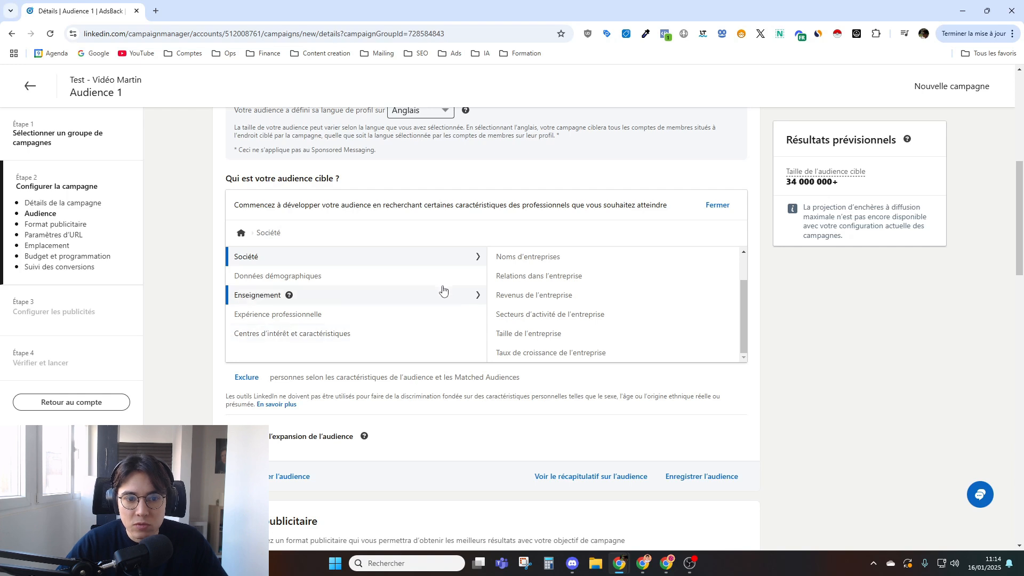
pyautogui.scroll(1, 264, 281)
pyautogui.click(241, 286)
pyautogui.scroll(-1, 554, 373)
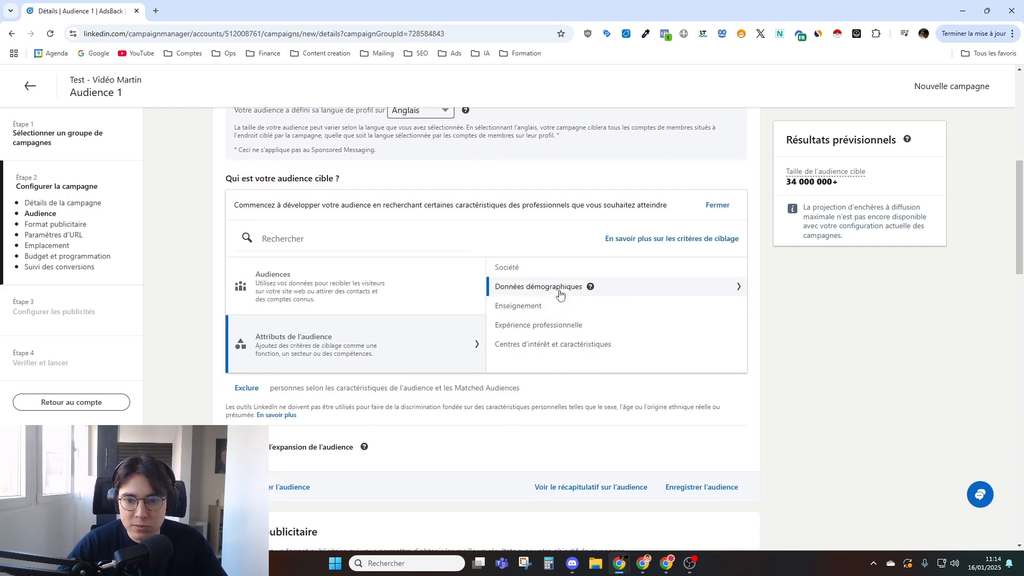
pyautogui.click(658, 292)
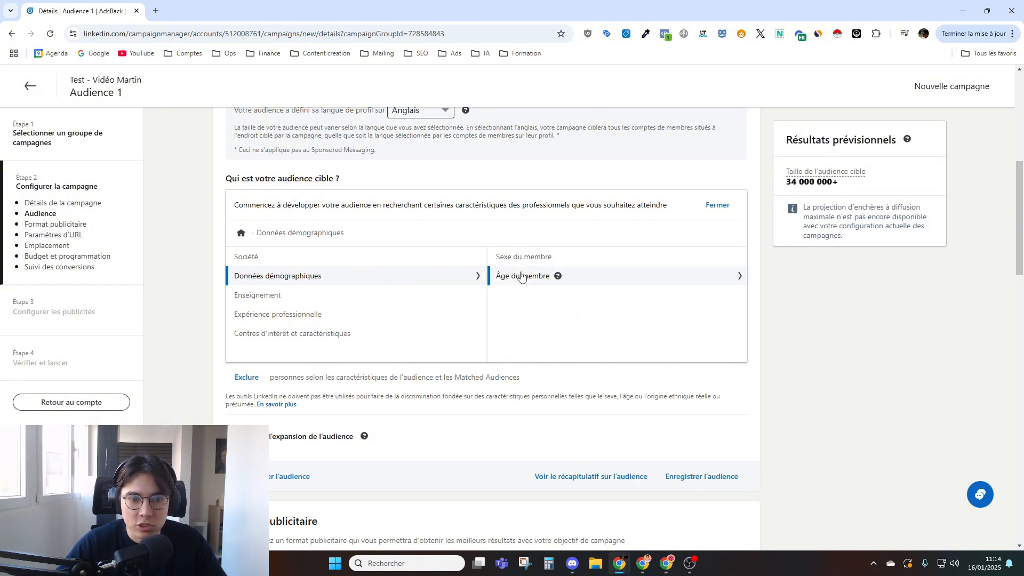
pyautogui.click(241, 233)
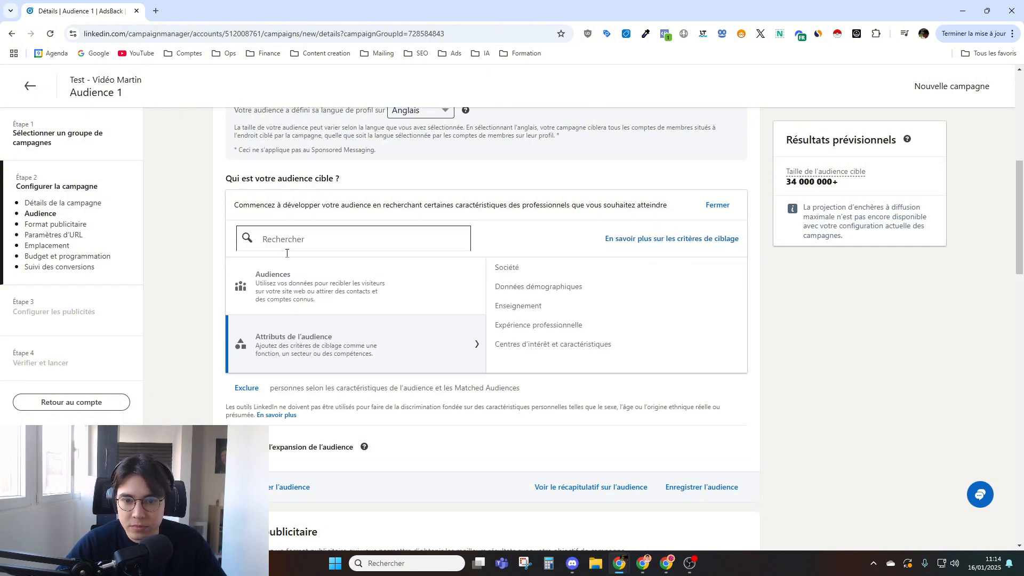
pyautogui.click(616, 305)
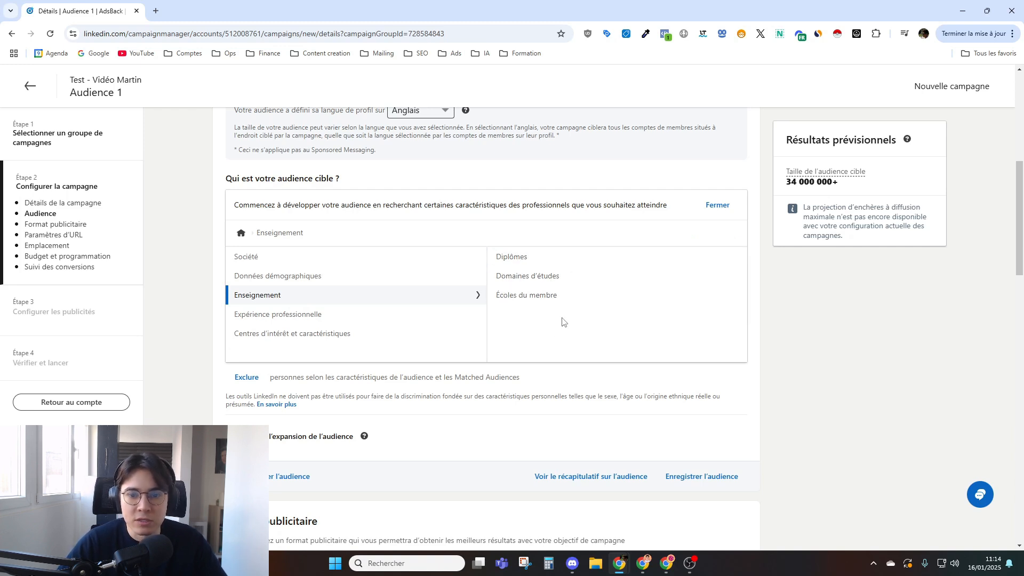
pyautogui.click(242, 234)
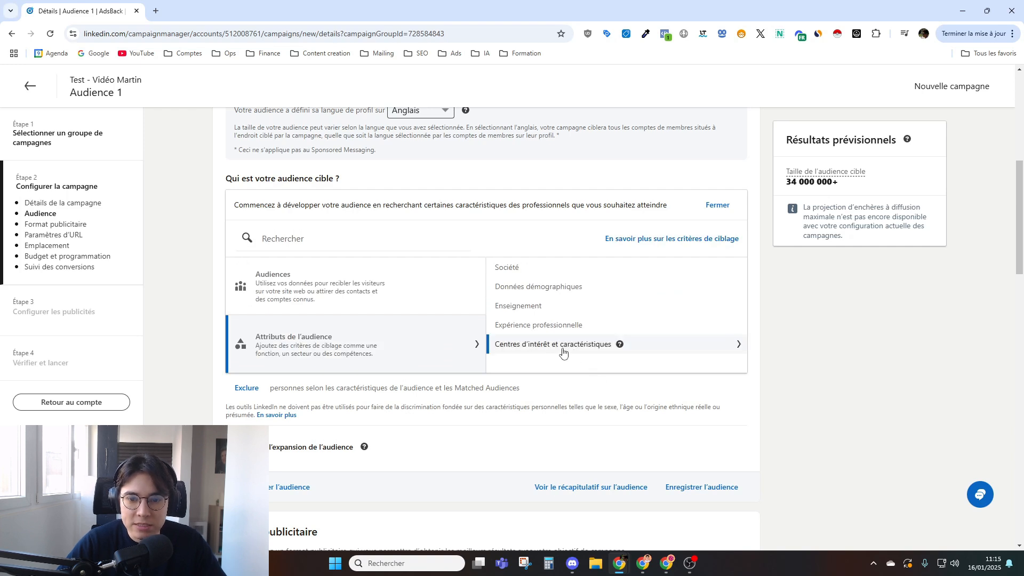
# Search the Postes attribute under Expérience professionnelle for "directeur général".
pyautogui.click(551, 327)
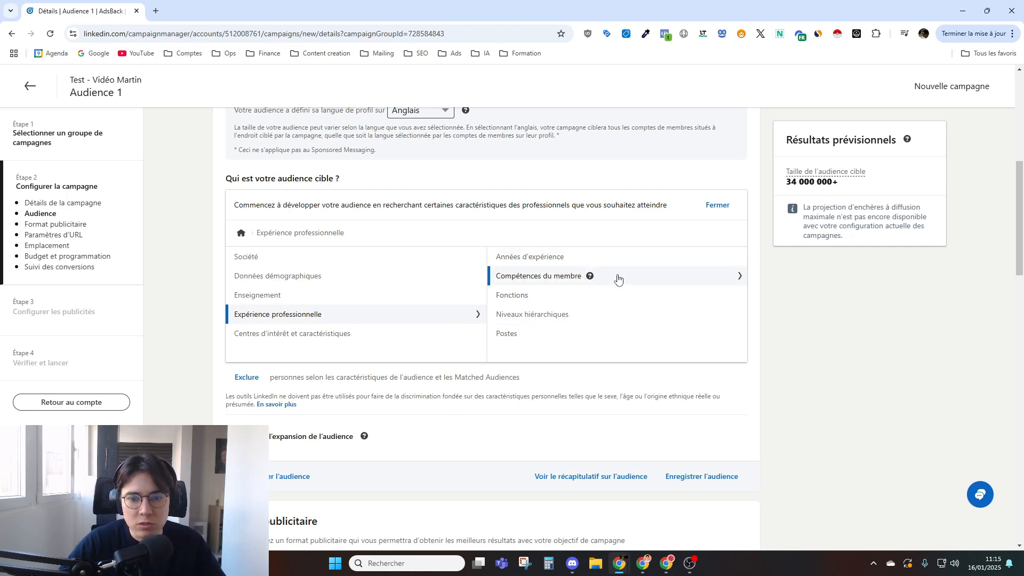
pyautogui.moveTo(576, 320)
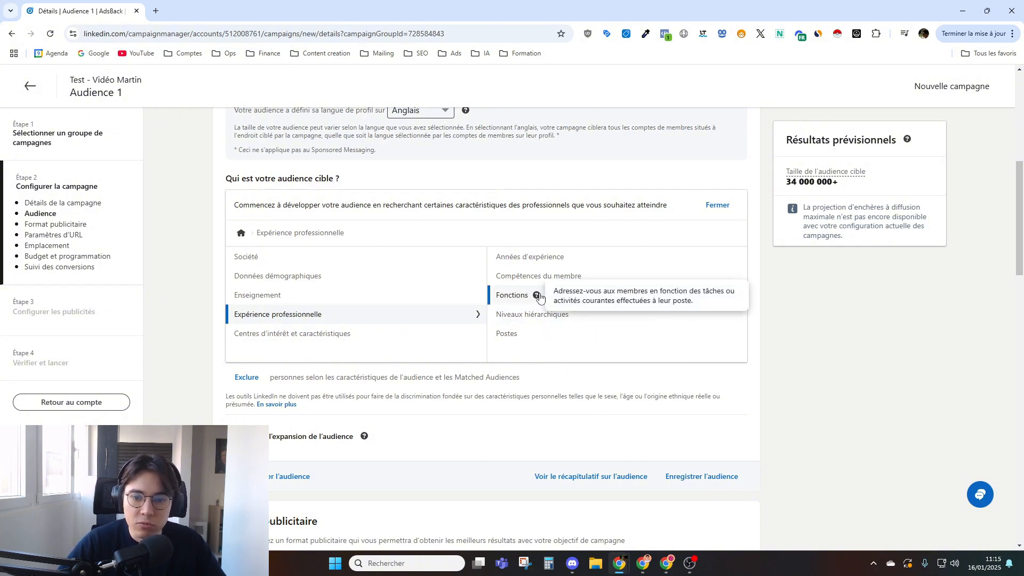
pyautogui.click(559, 334)
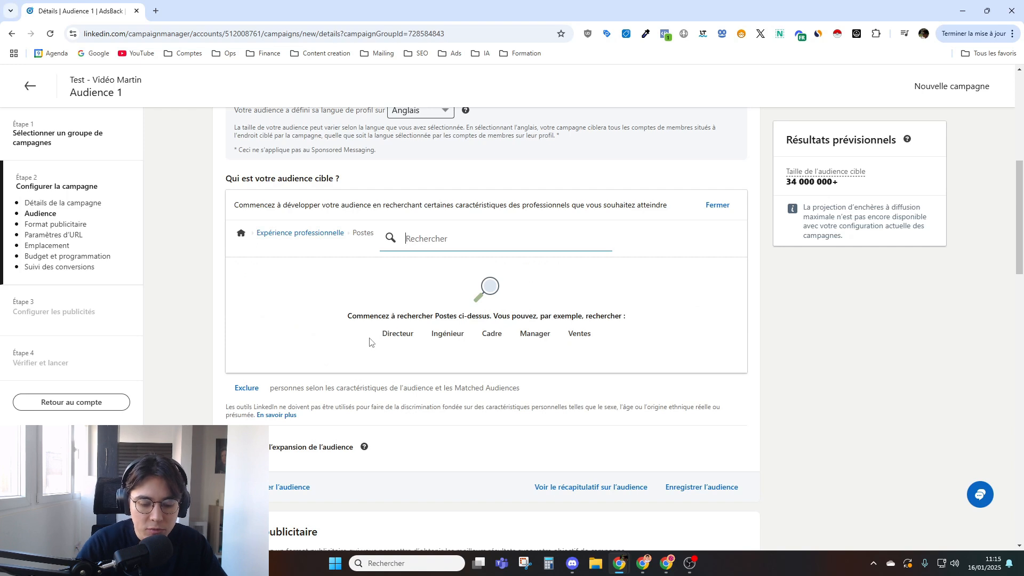
pyautogui.write('directeur gén')
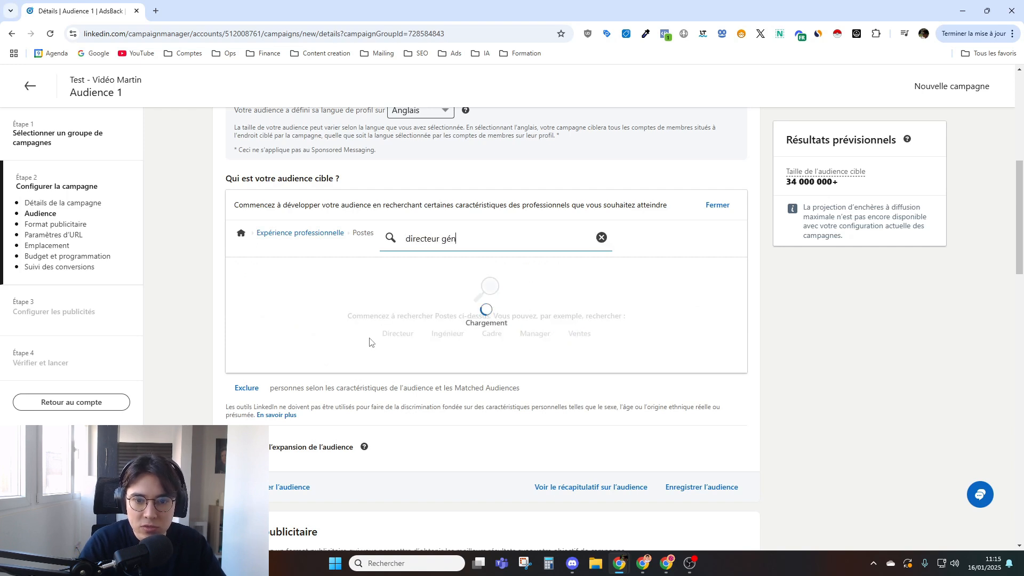
pyautogui.write('ér')
pyautogui.press('BackSpace')
pyautogui.write('éral')
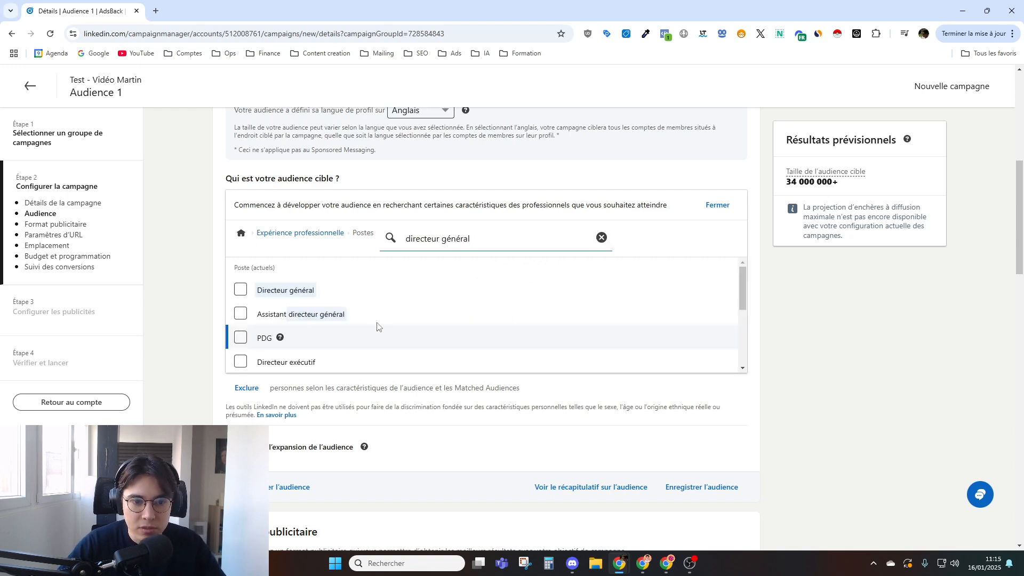
# Include the current job titles Directeur général, PDG and Directeur exécutif in the target audience, then close the targeting picker.
pyautogui.click(244, 294)
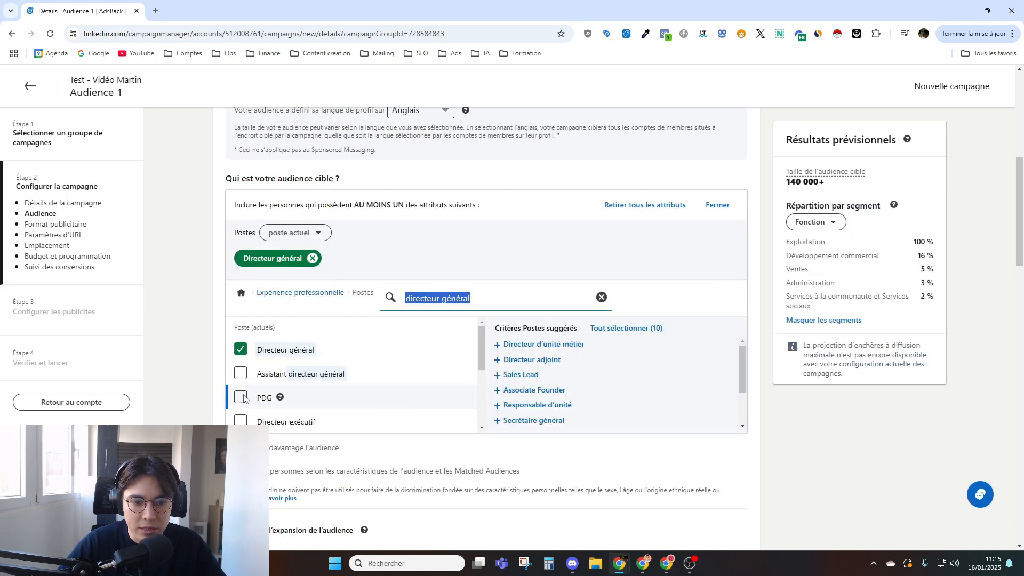
pyautogui.click(241, 397)
pyautogui.scroll(-1, 251, 376)
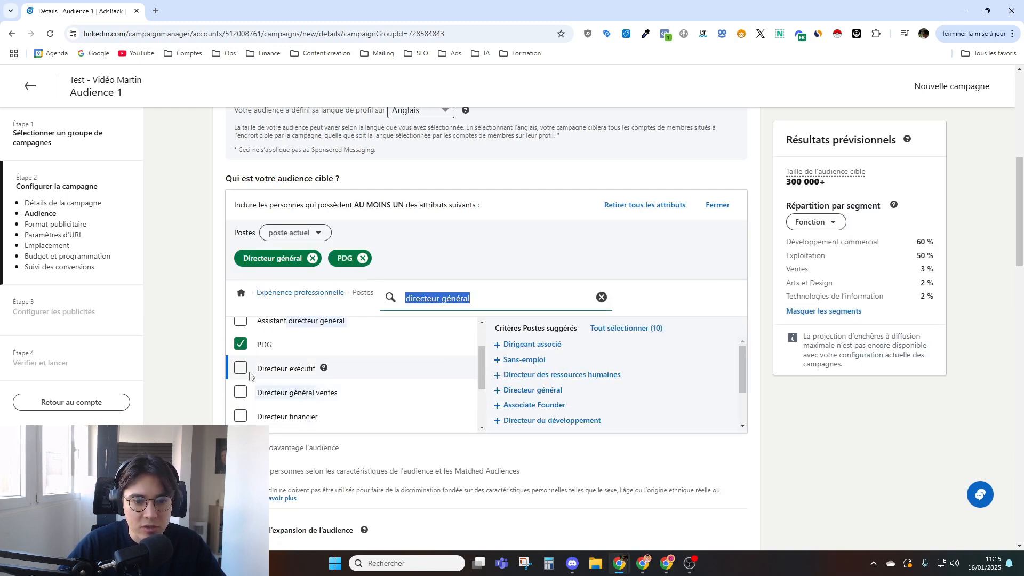
pyautogui.click(318, 369)
pyautogui.scroll(-2, 318, 347)
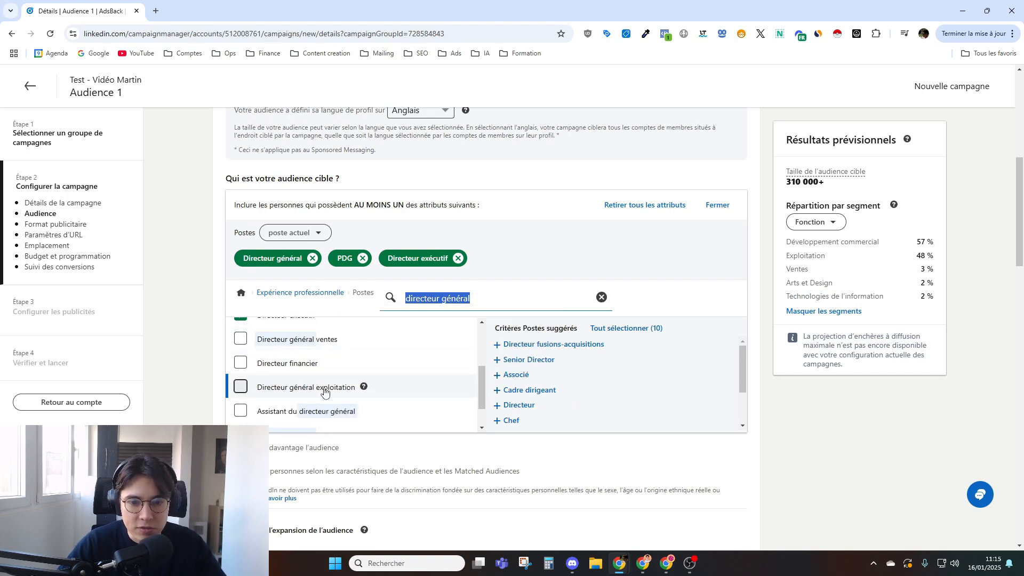
pyautogui.scroll(-1, 421, 407)
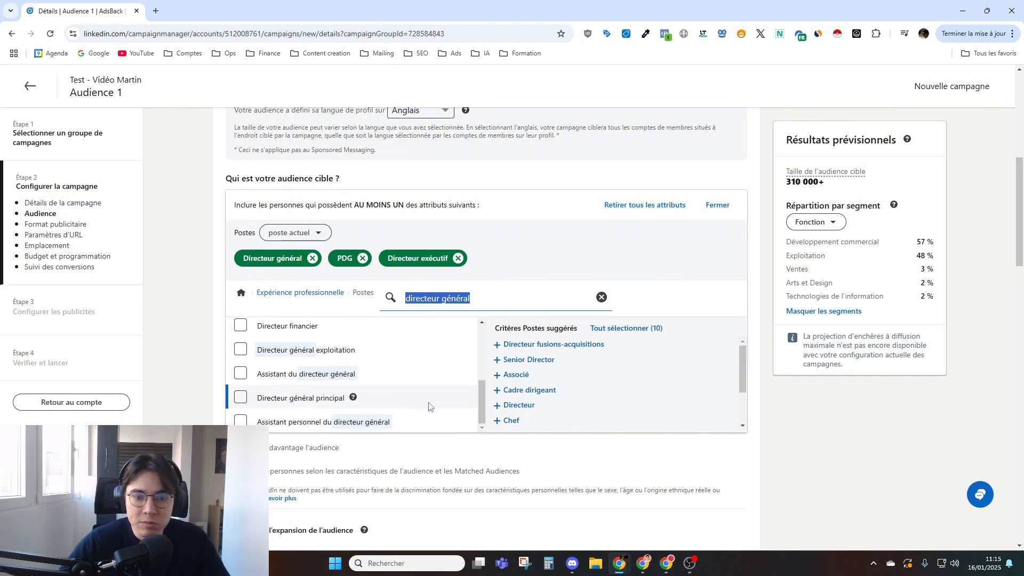
pyautogui.click(602, 297)
pyautogui.click(717, 205)
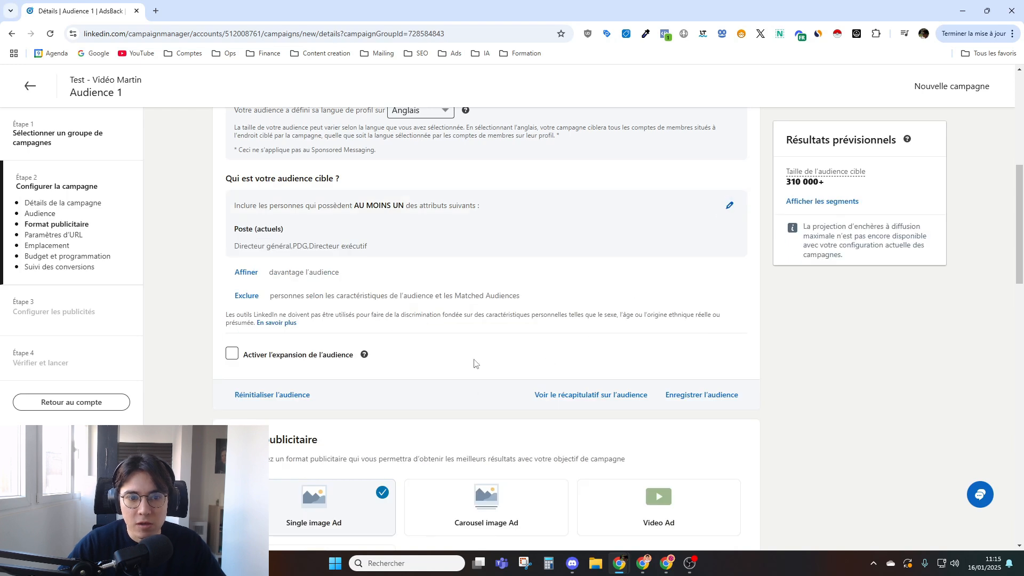
# Start an audience exclusion and look over its Audiences and Attributs de l'audience options.
pyautogui.scroll(2, 330, 284)
pyautogui.scroll(-1, 327, 328)
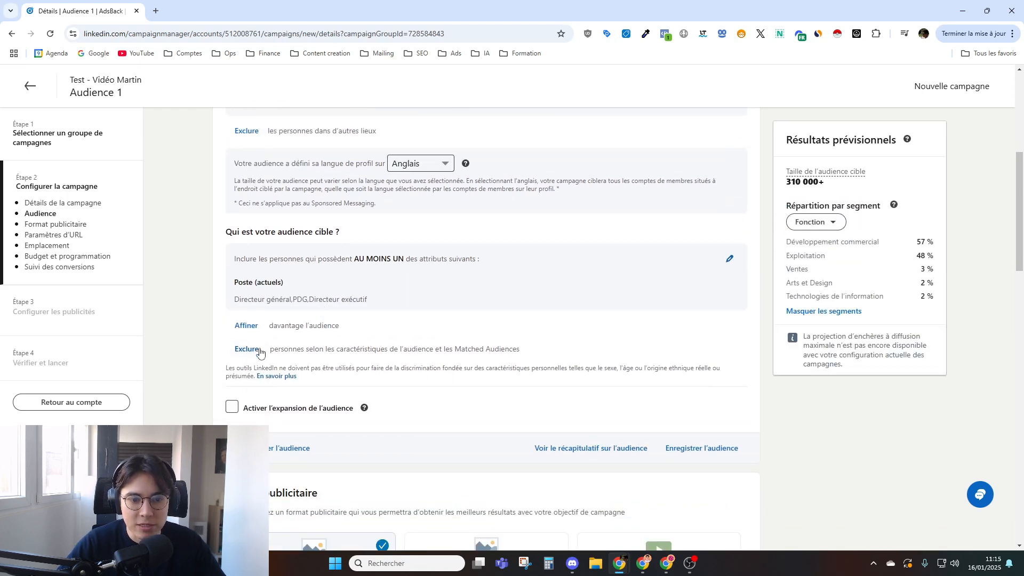
pyautogui.click(246, 350)
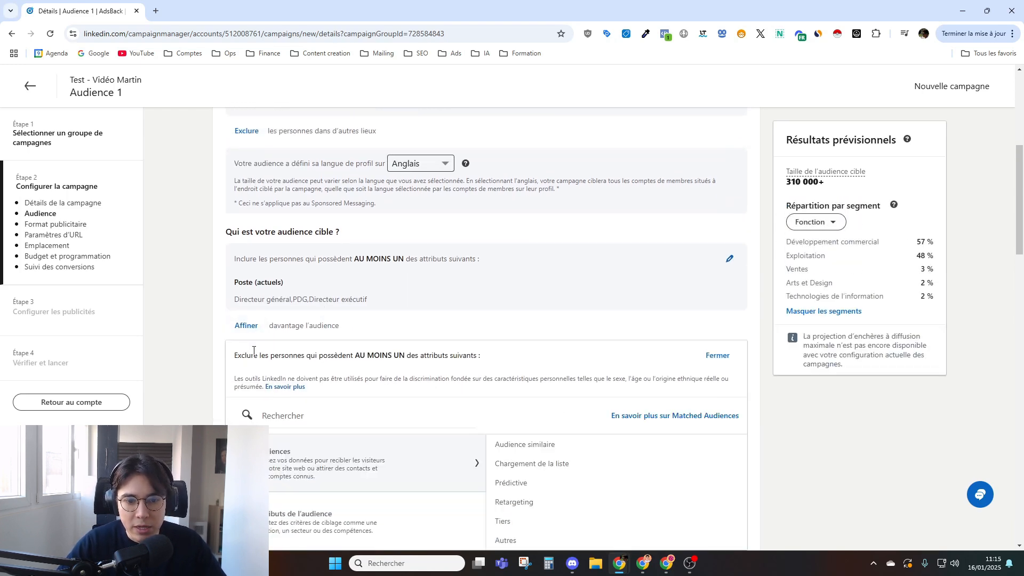
pyautogui.scroll(-2, 352, 361)
pyautogui.scroll(-1, 341, 282)
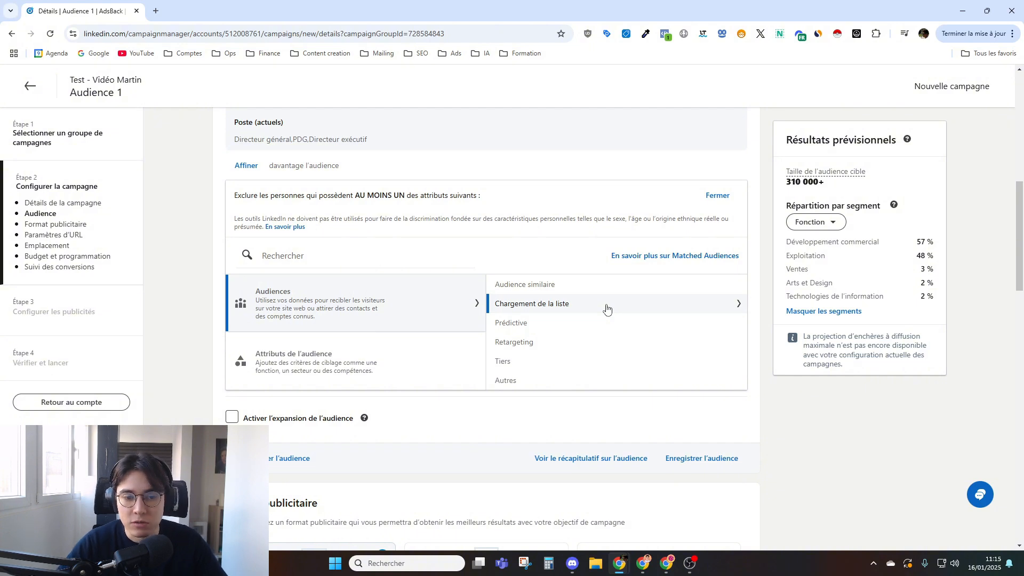
pyautogui.click(417, 354)
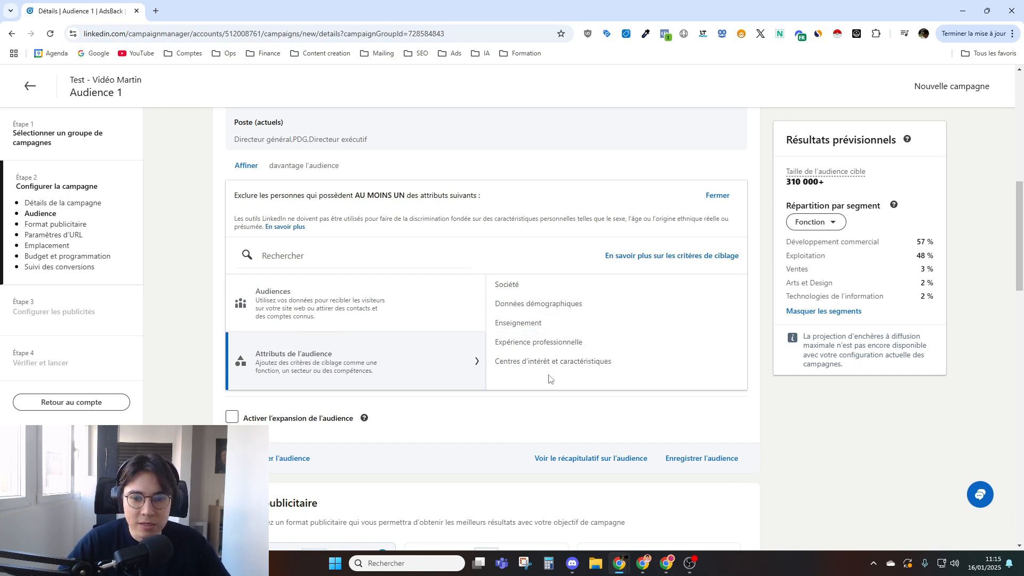
# Search Postes under Expérience professionnelle for "stage", exclude Stagiaire and Assistant commercial, and close the exclusion picker.
pyautogui.click(653, 343)
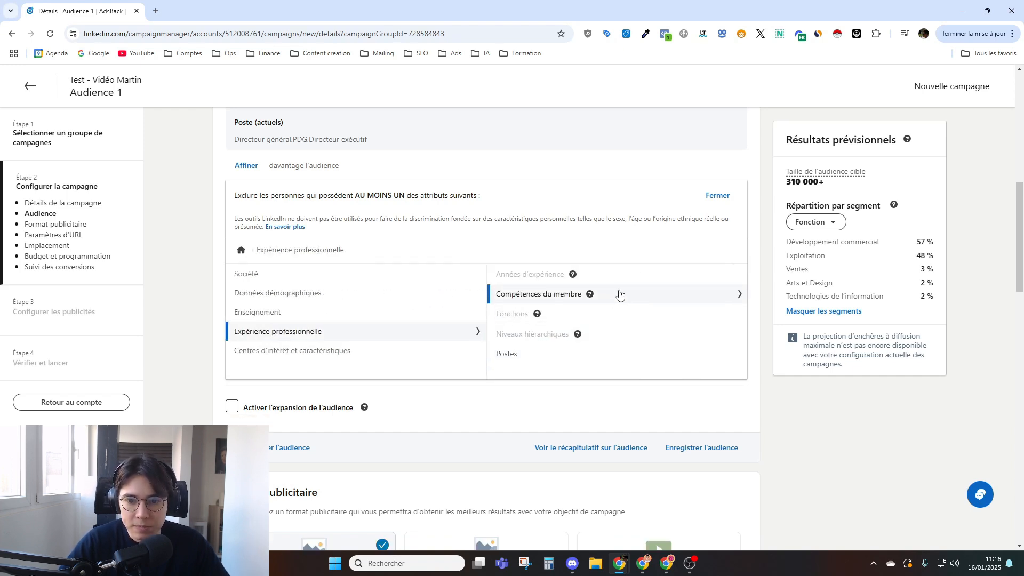
pyautogui.click(575, 356)
pyautogui.write('s')
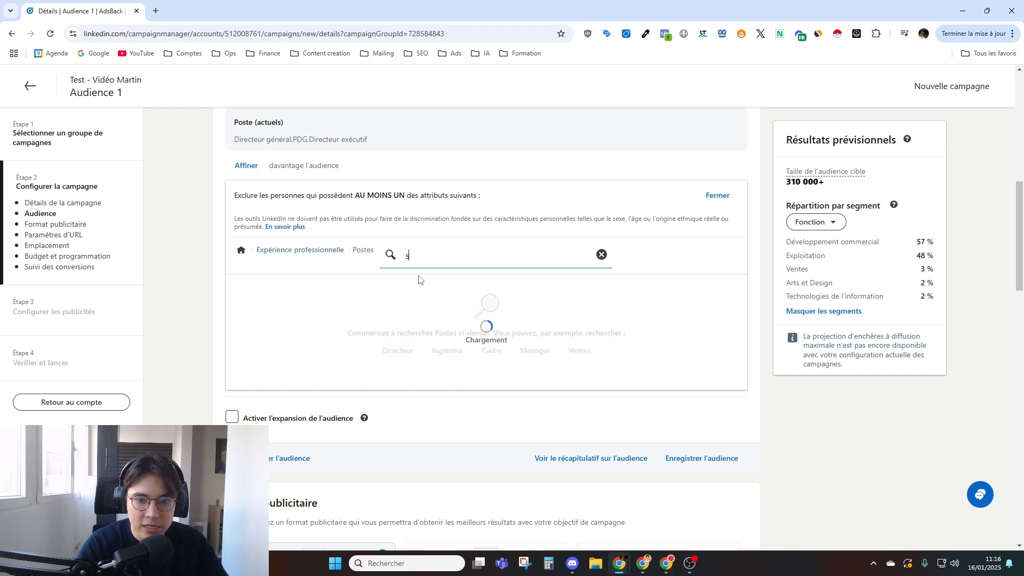
pyautogui.write('tage')
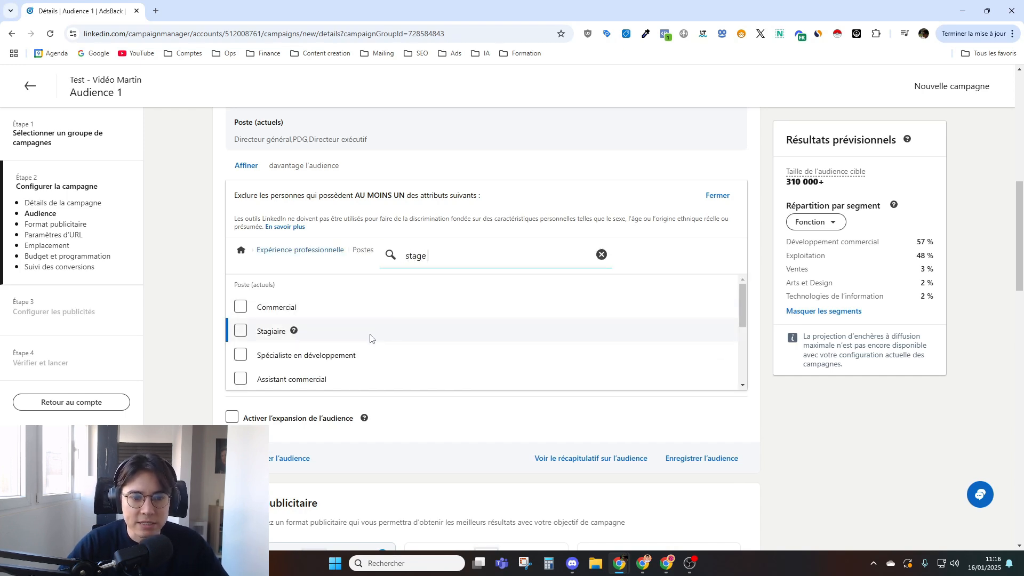
pyautogui.click(240, 330)
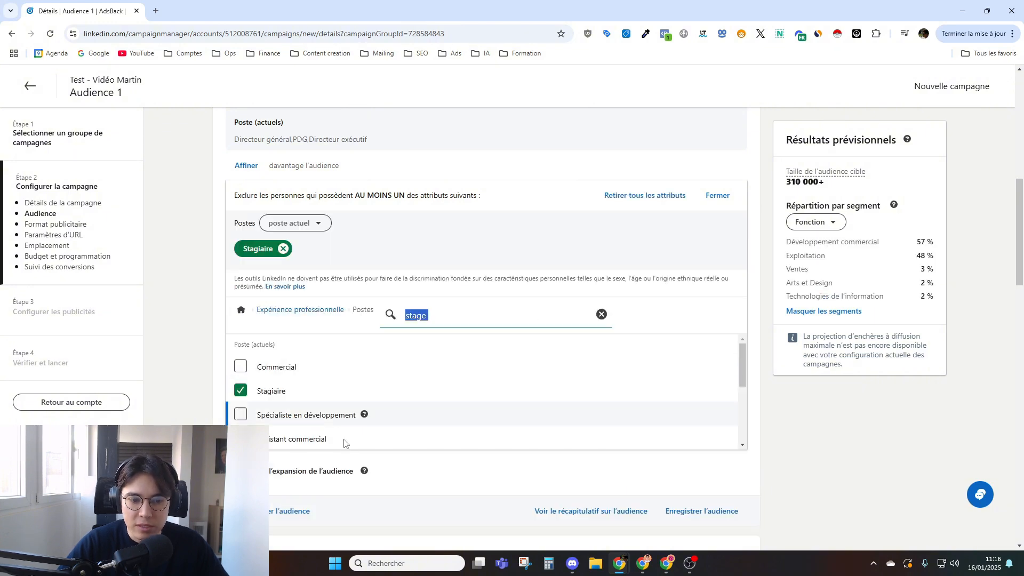
pyautogui.click(240, 439)
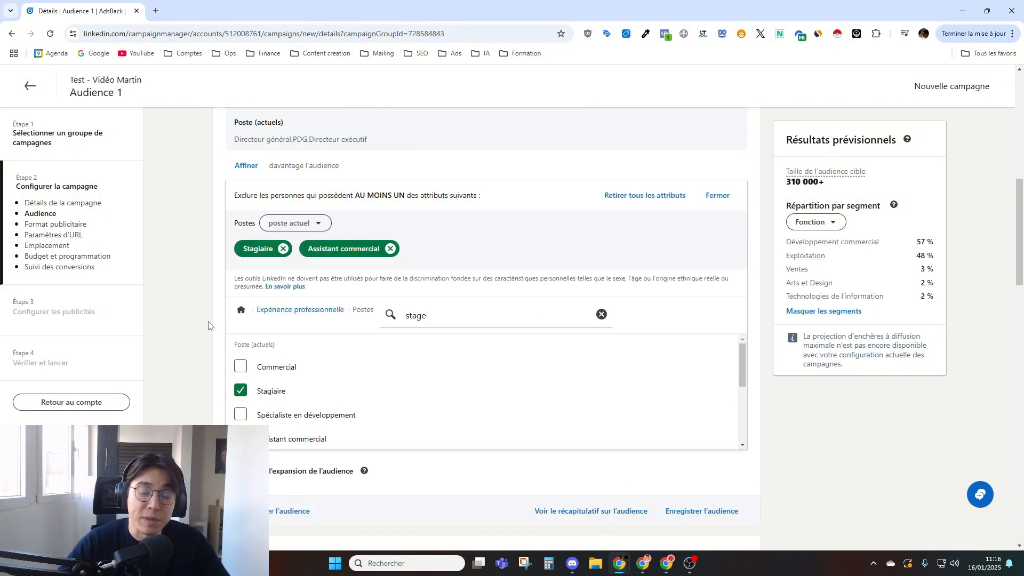
pyautogui.click(717, 196)
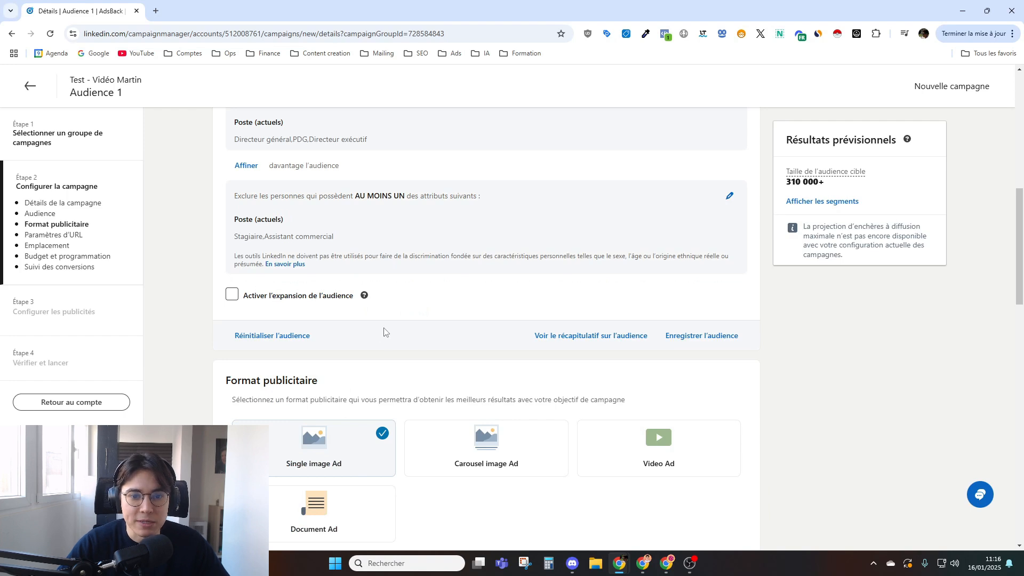
# Review the included and excluded job titles of the audience, then look over the available ad formats.
pyautogui.scroll(2, 299, 252)
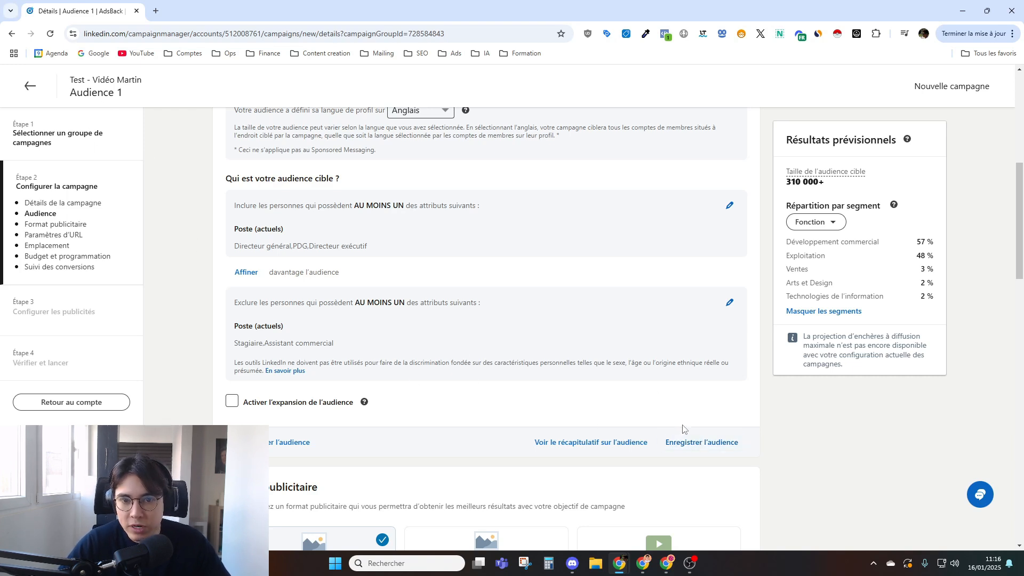
pyautogui.scroll(6, 523, 383)
pyautogui.scroll(-5, 584, 336)
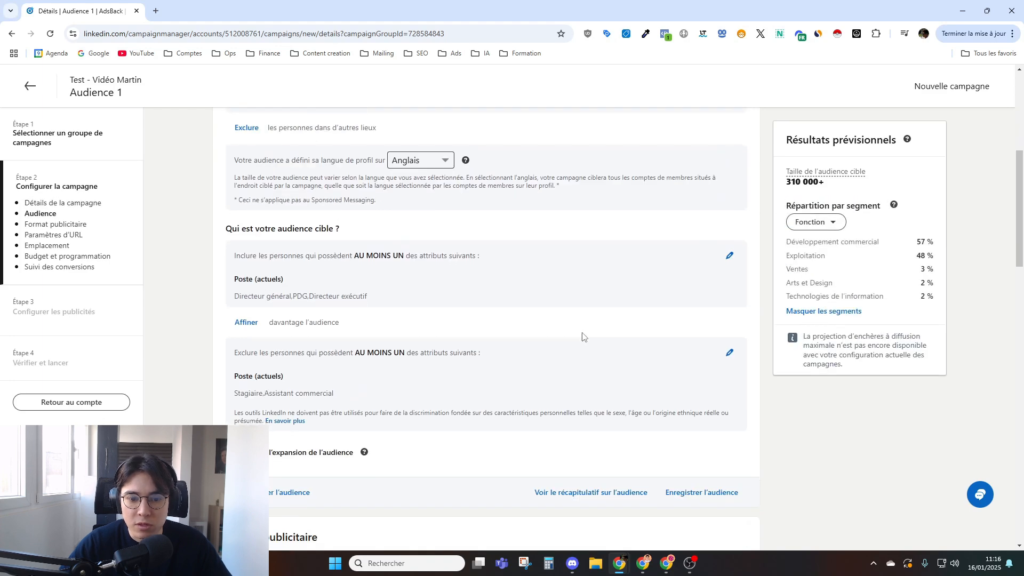
pyautogui.scroll(-6, 584, 336)
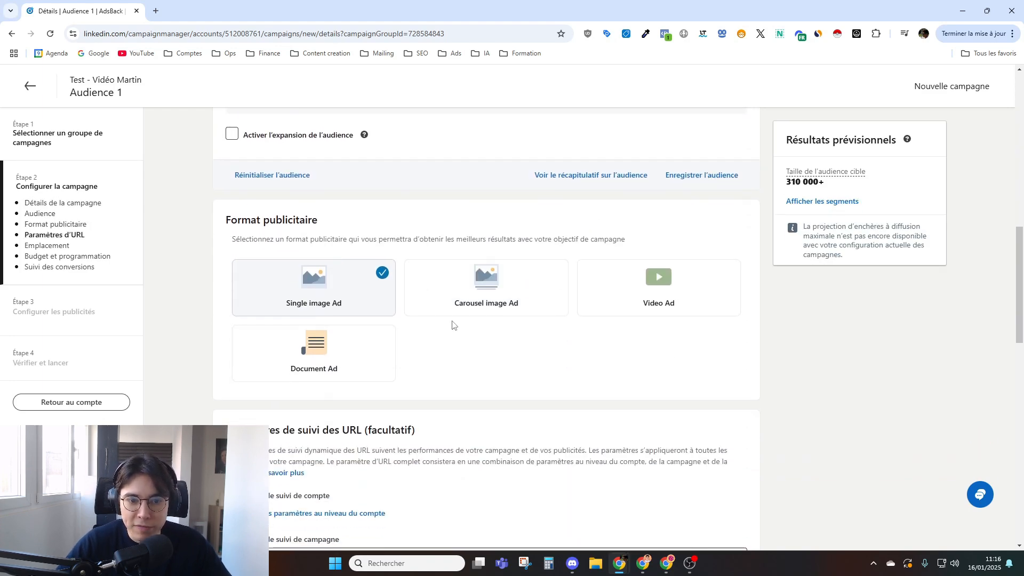
pyautogui.scroll(-1, 453, 325)
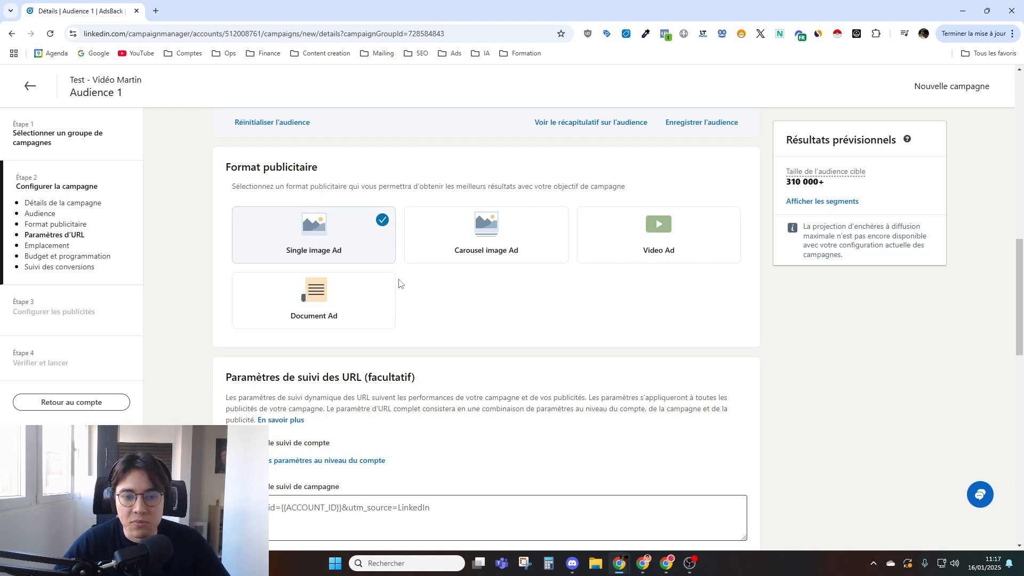
# Examine the optional URL tracking parameters, then the placement and brand safety settings of the campaign.
pyautogui.scroll(-3, 391, 325)
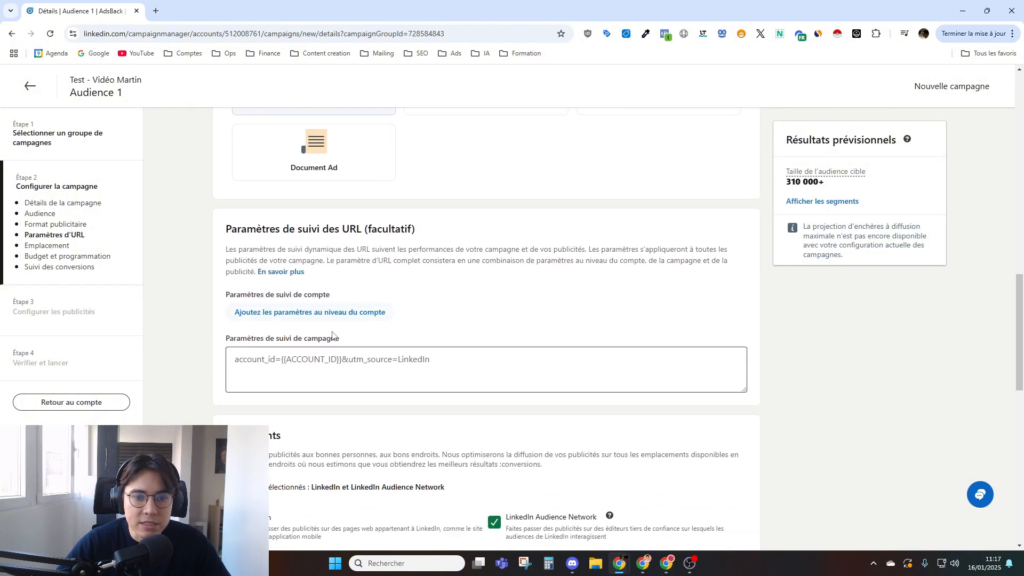
pyautogui.moveTo(429, 220); pyautogui.dragTo(207, 226)
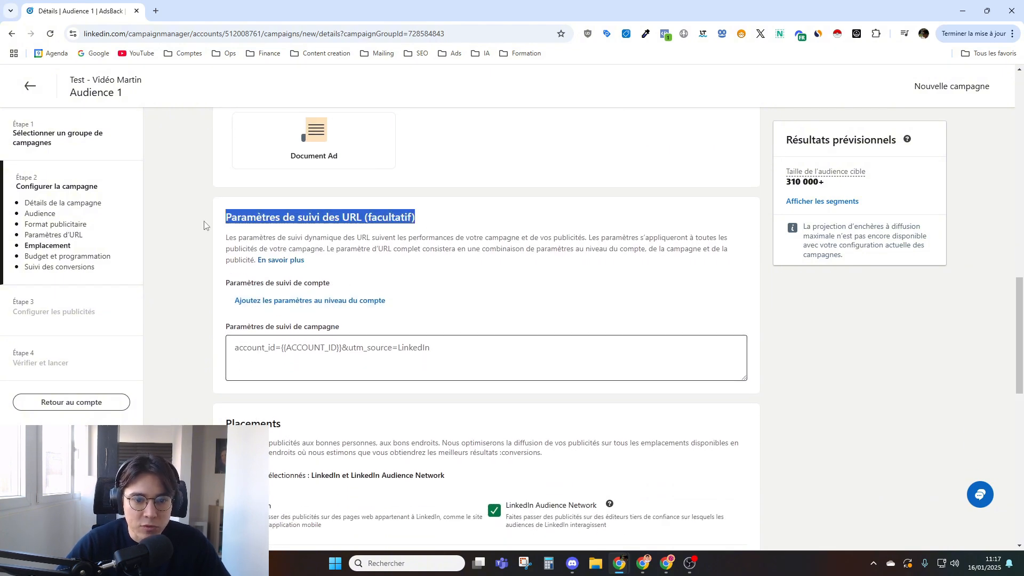
pyautogui.click(207, 227)
pyautogui.click(300, 364)
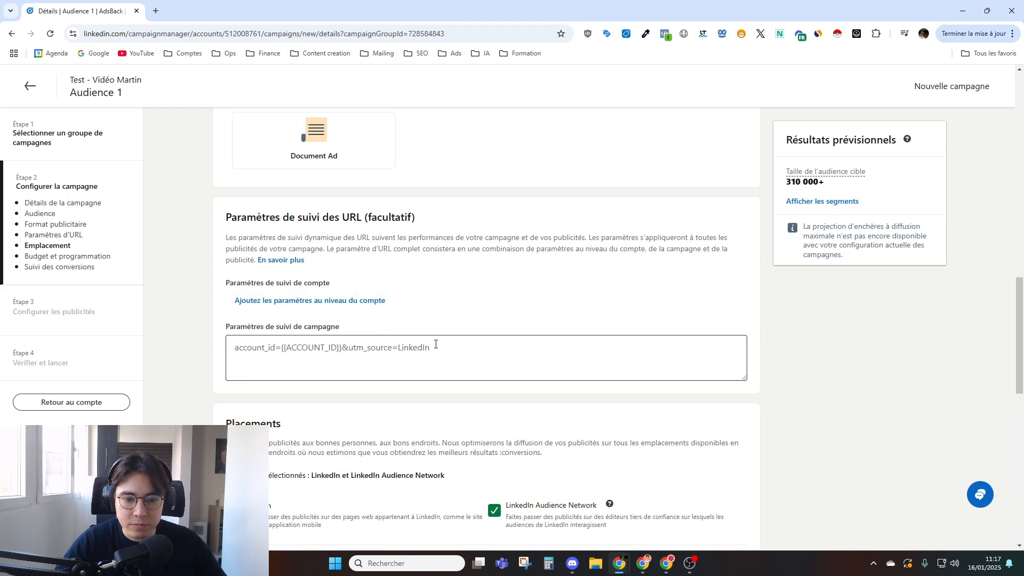
pyautogui.scroll(-1, 344, 340)
pyautogui.scroll(-3, 344, 339)
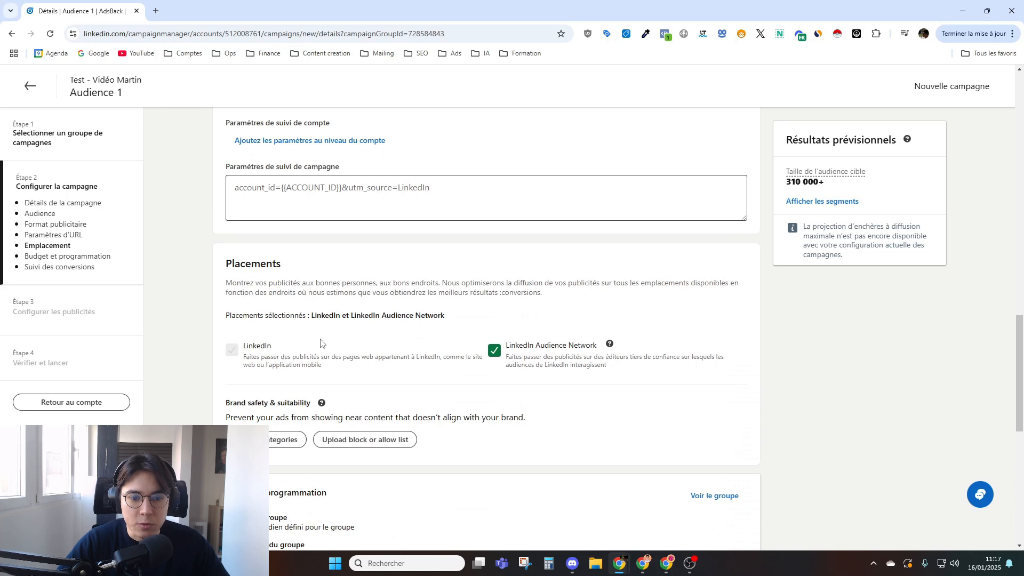
pyautogui.scroll(-1, 322, 342)
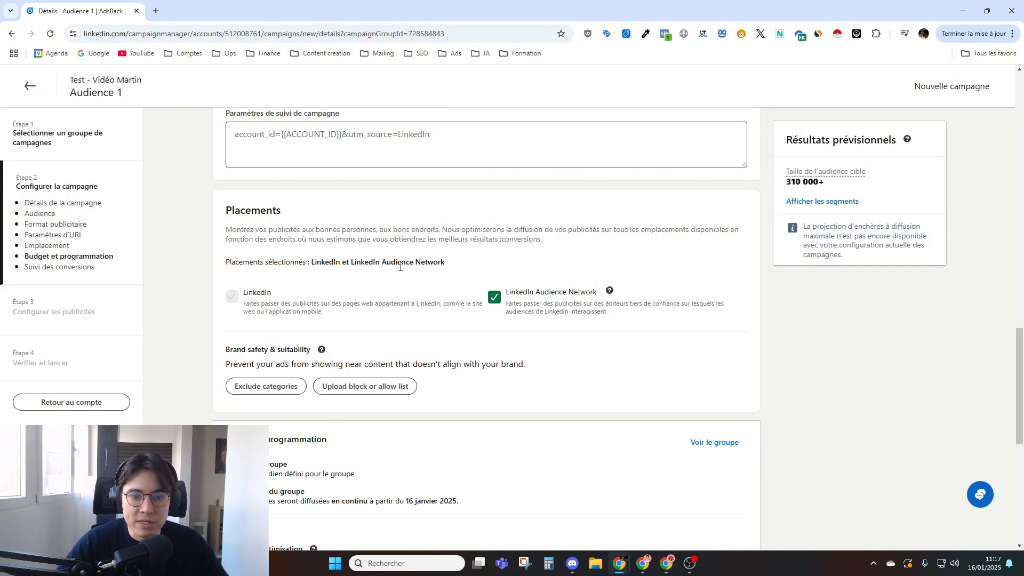
# Review the placements selected for Audience 1 and exclude LinkedIn Audience Network, keeping only the LinkedIn placement.
pyautogui.moveTo(445, 262); pyautogui.dragTo(316, 266)
pyautogui.doubleClick(325, 262)
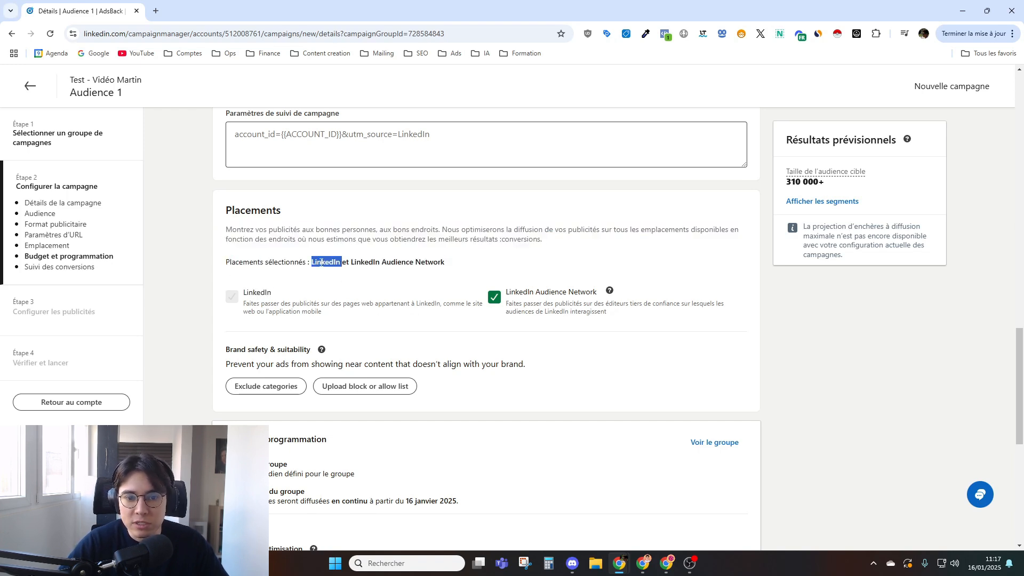
pyautogui.click(371, 288)
pyautogui.moveTo(450, 265); pyautogui.dragTo(350, 264)
pyautogui.click(355, 264)
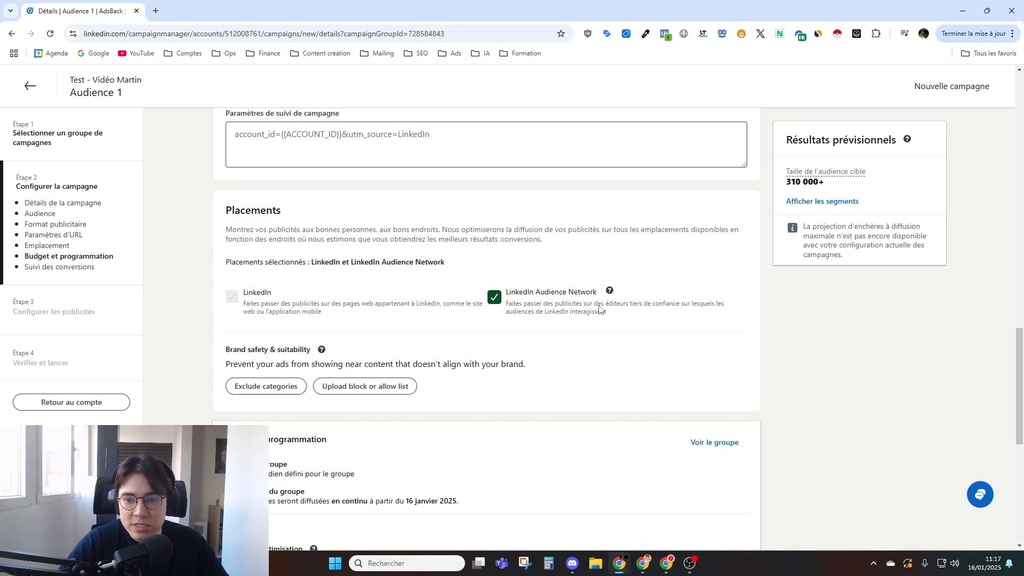
pyautogui.moveTo(605, 307); pyautogui.dragTo(642, 307)
pyautogui.click(679, 307)
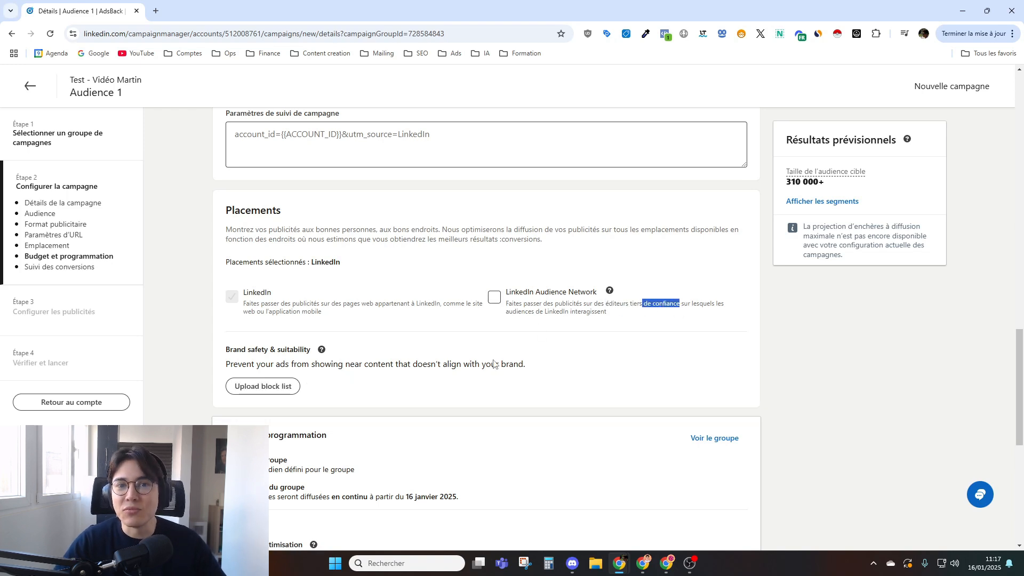
pyautogui.click(798, 332)
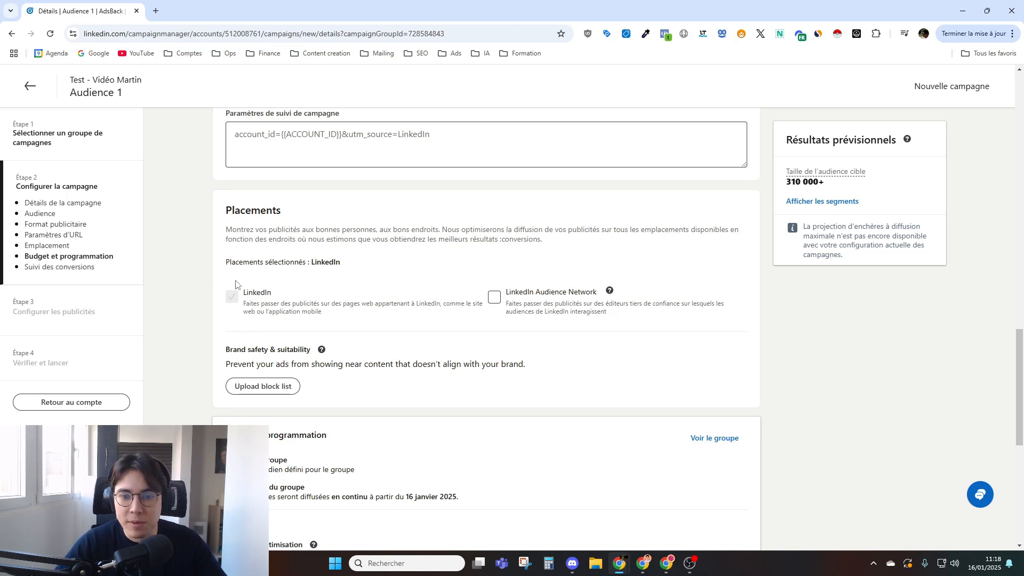
# Review the budget, bidding and conversion tracking settings, then save the campaign and continue to the ad setup.
pyautogui.scroll(-5, 382, 315)
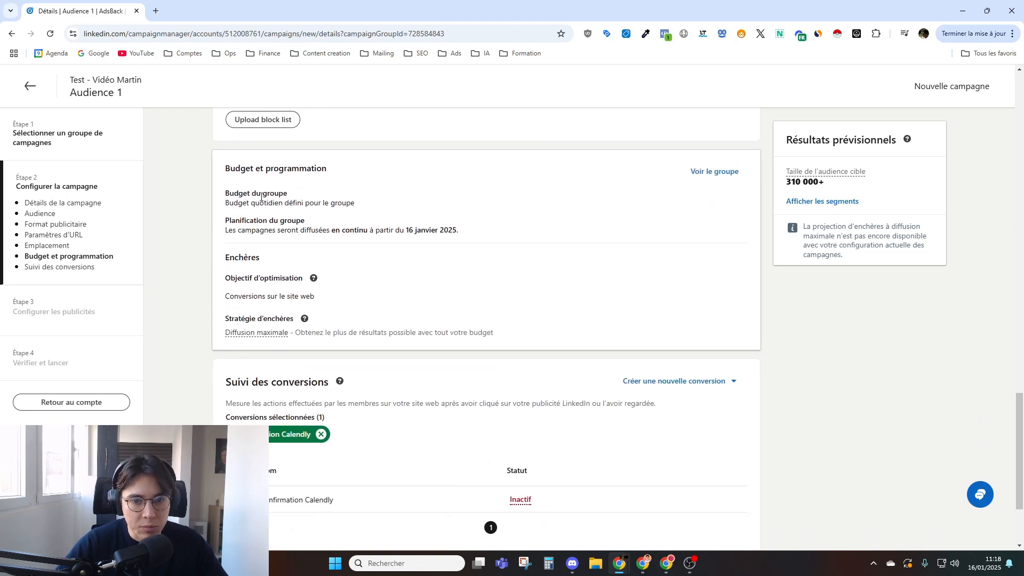
pyautogui.scroll(-3, 329, 319)
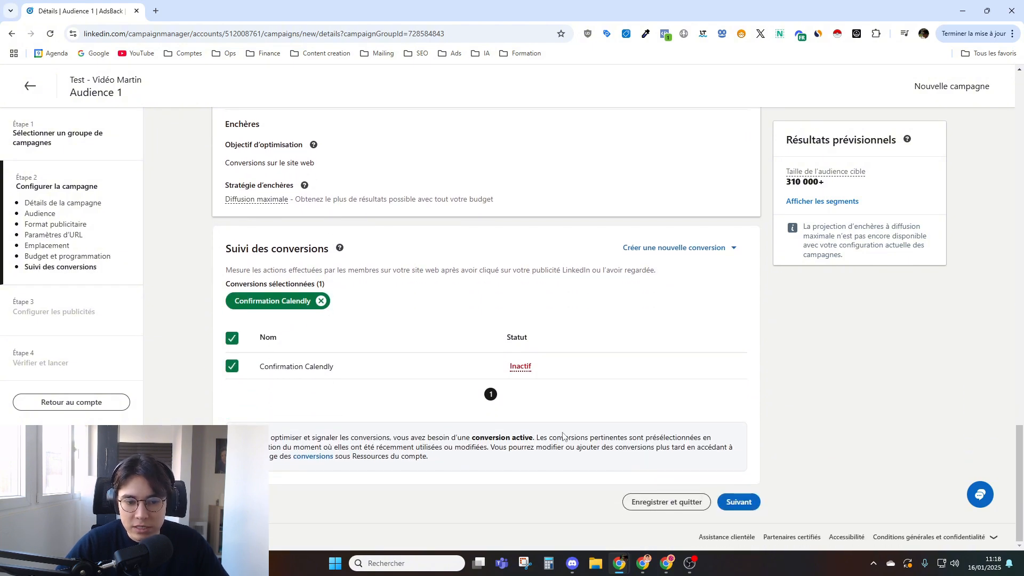
pyautogui.click(741, 504)
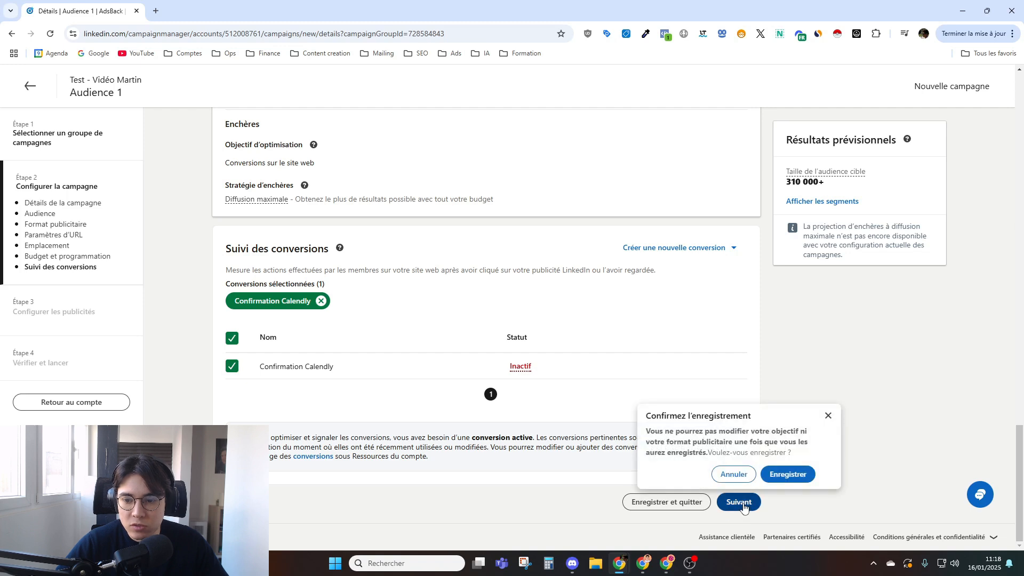
pyautogui.click(787, 488)
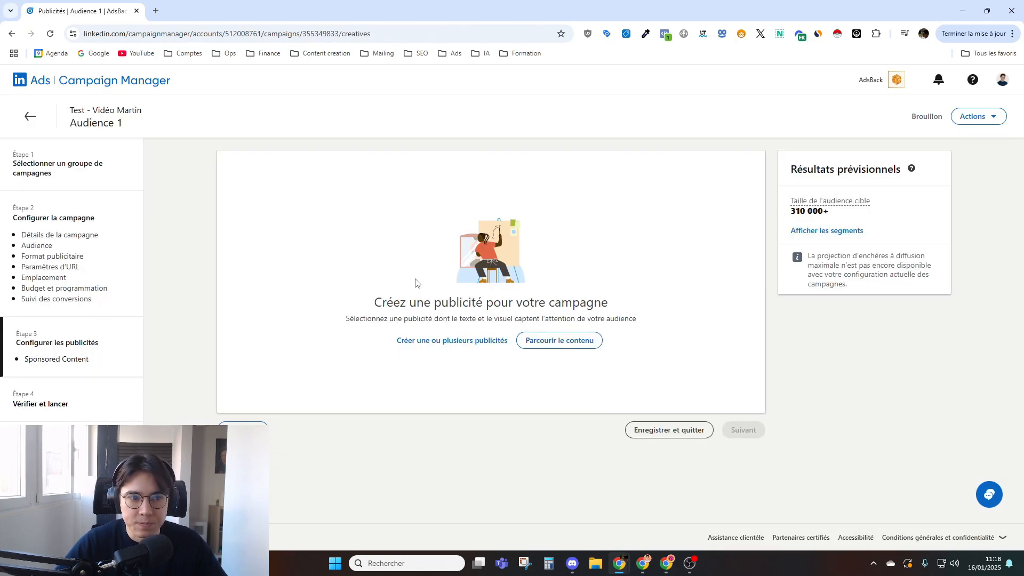
# Start a new image ad named "Ads 1" with the introductory text "Ceci est un exemple de pub".
pyautogui.click(423, 347)
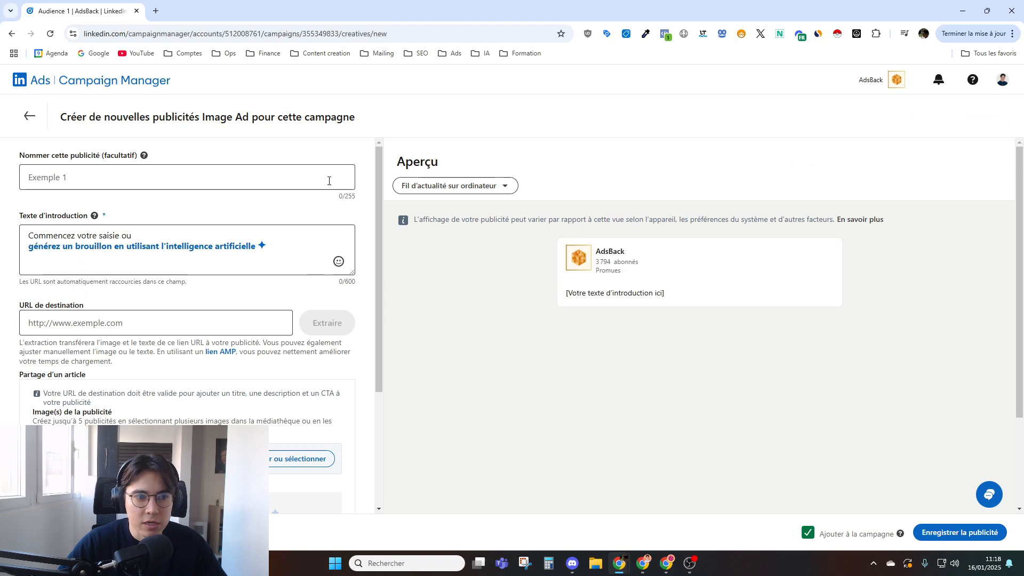
pyautogui.click(183, 180)
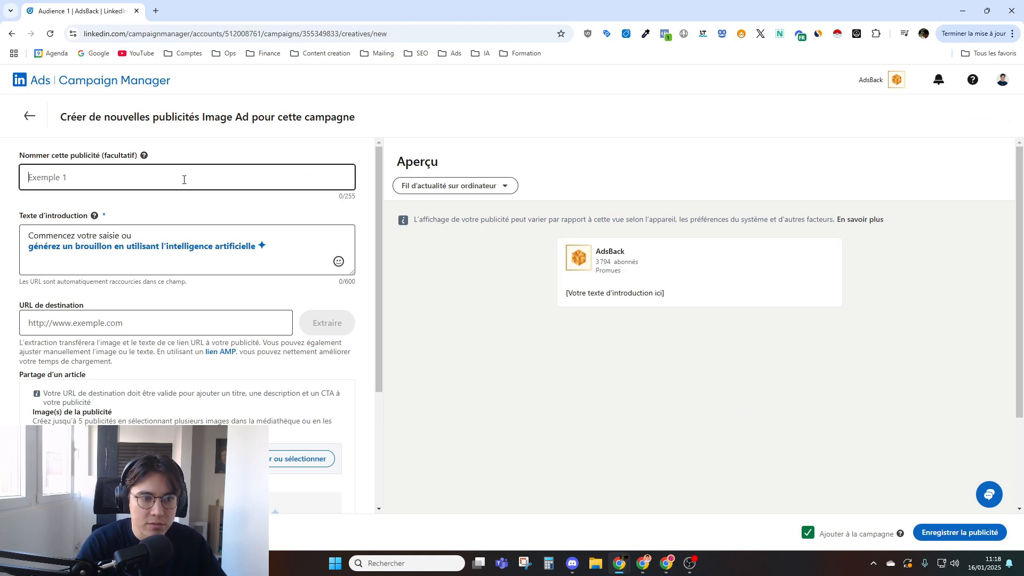
pyautogui.write('Ads 1')
pyautogui.click(196, 207)
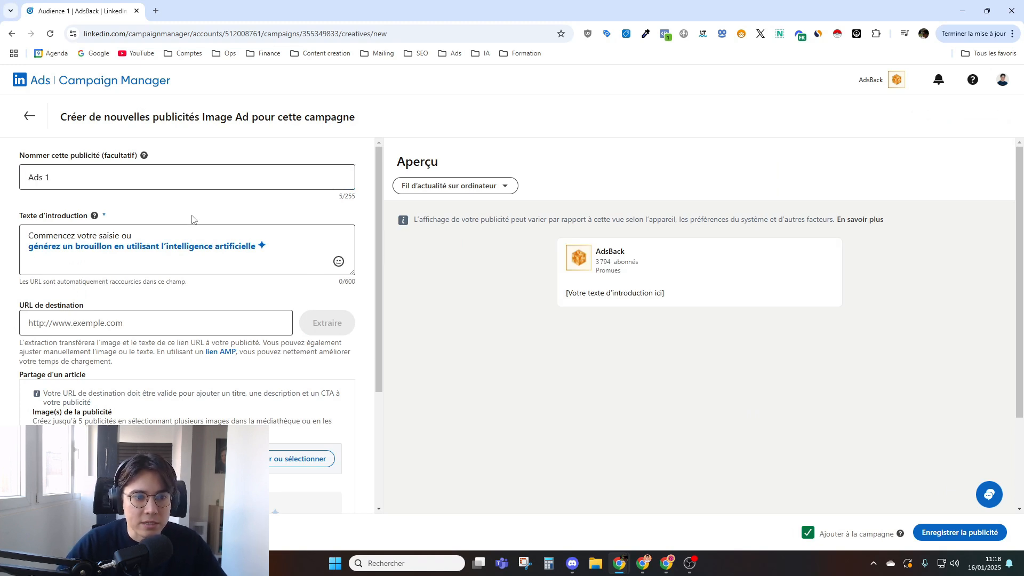
pyautogui.click(153, 257)
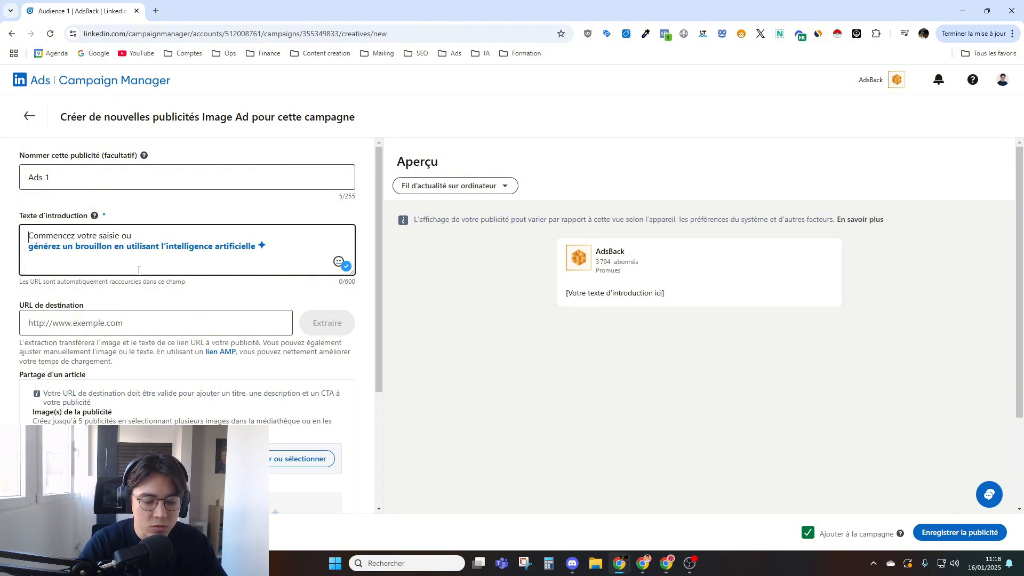
pyautogui.write('Ceci ')
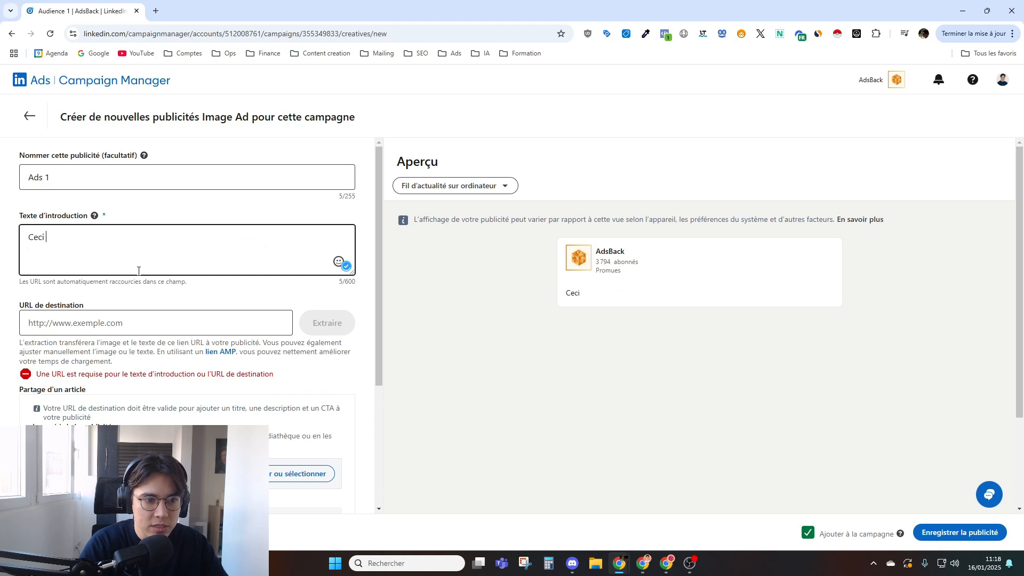
pyautogui.write('estr  un exemple de pub')
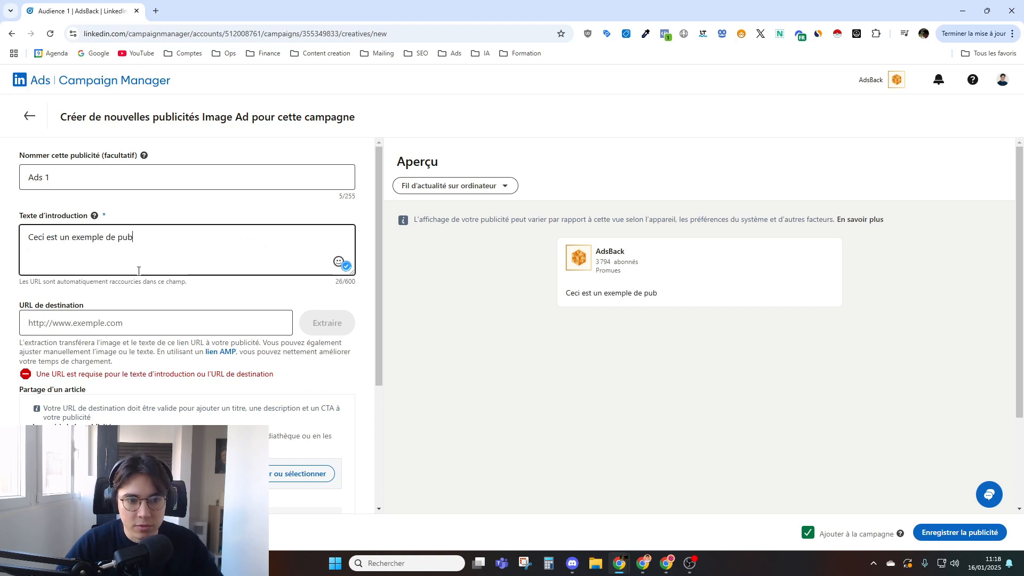
# Examine the ad's introductory text and destination URL fields, and the company name and follower line in its preview.
pyautogui.click(118, 326)
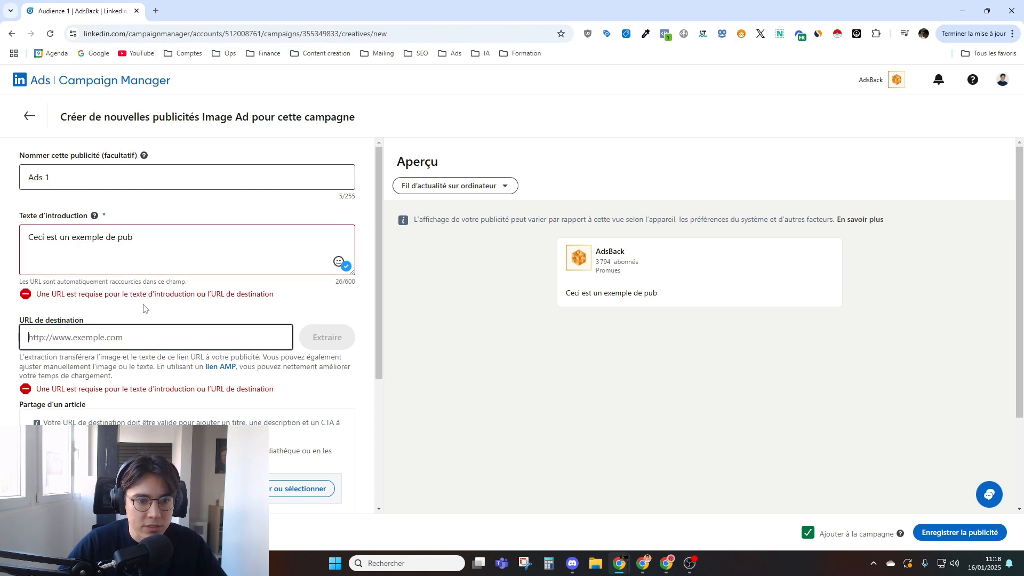
pyautogui.click(125, 237)
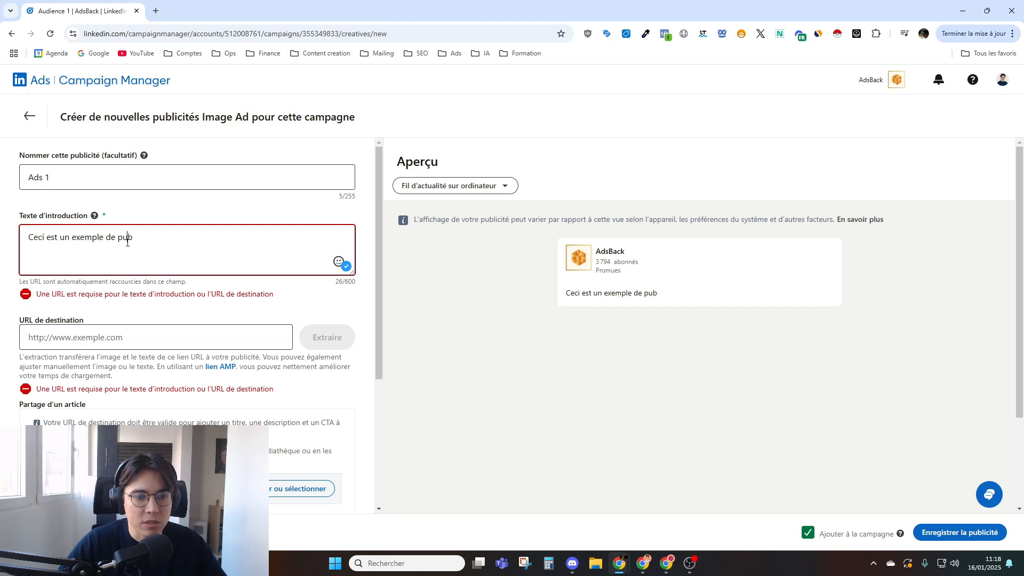
pyautogui.hotkey('ctrl', 'a')
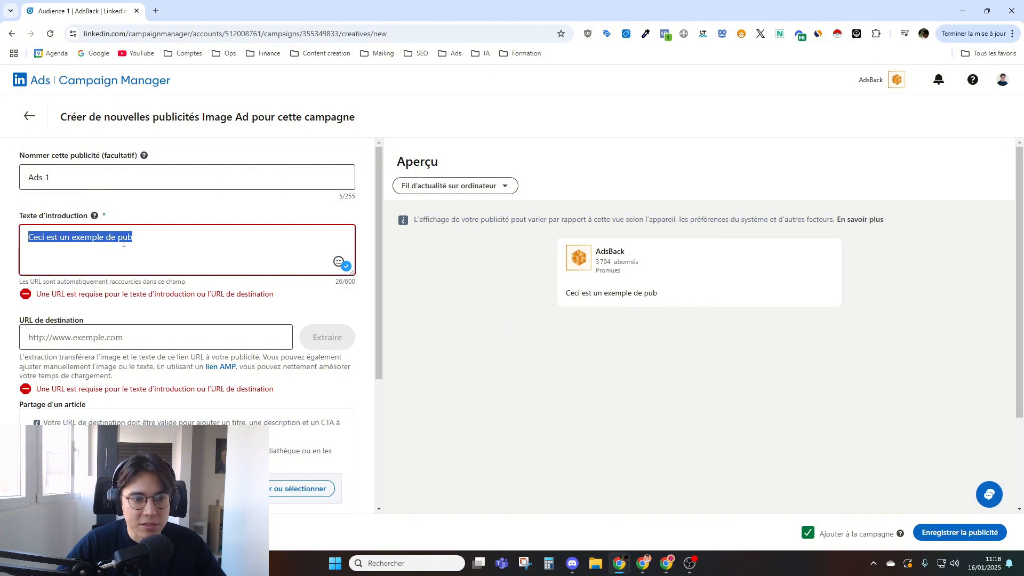
pyautogui.click(82, 263)
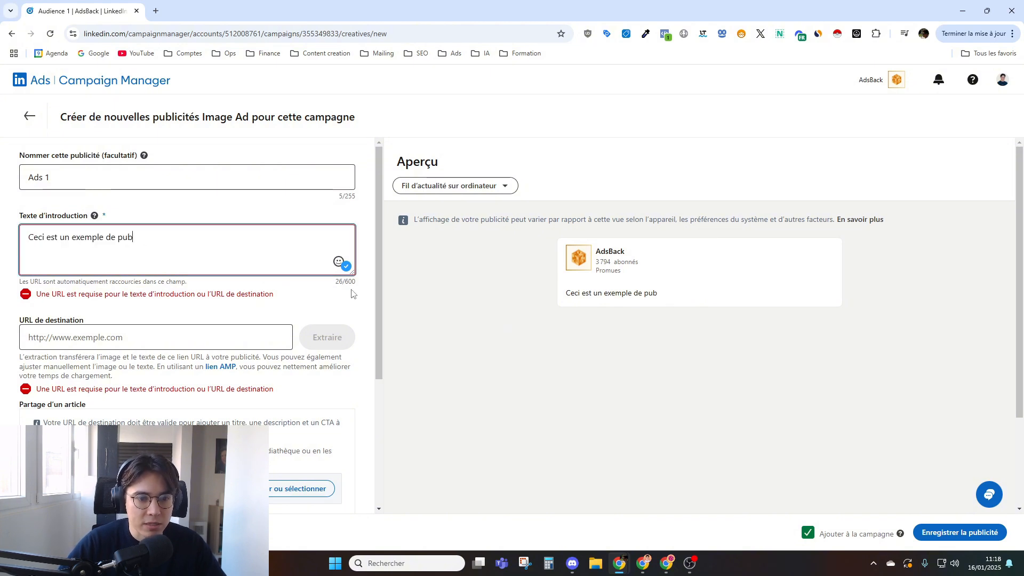
pyautogui.press('Tab')
pyautogui.press('Tab')
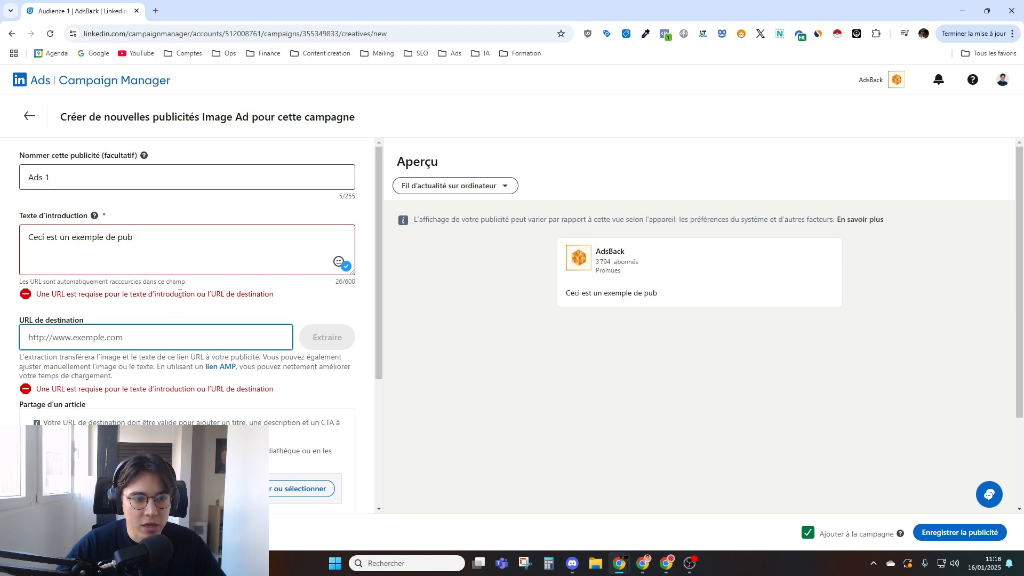
pyautogui.scroll(-1, 180, 294)
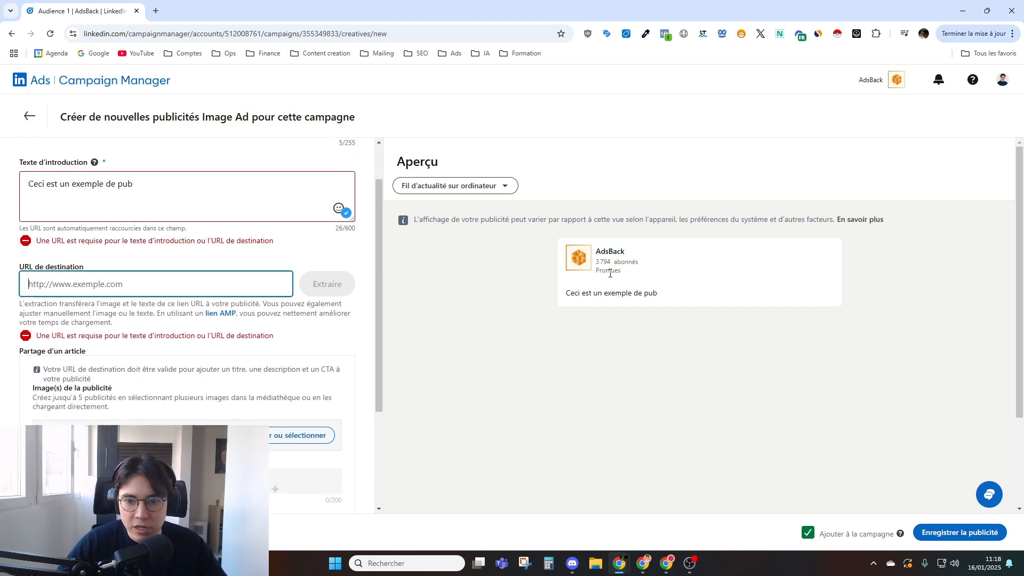
pyautogui.moveTo(638, 261); pyautogui.dragTo(595, 260)
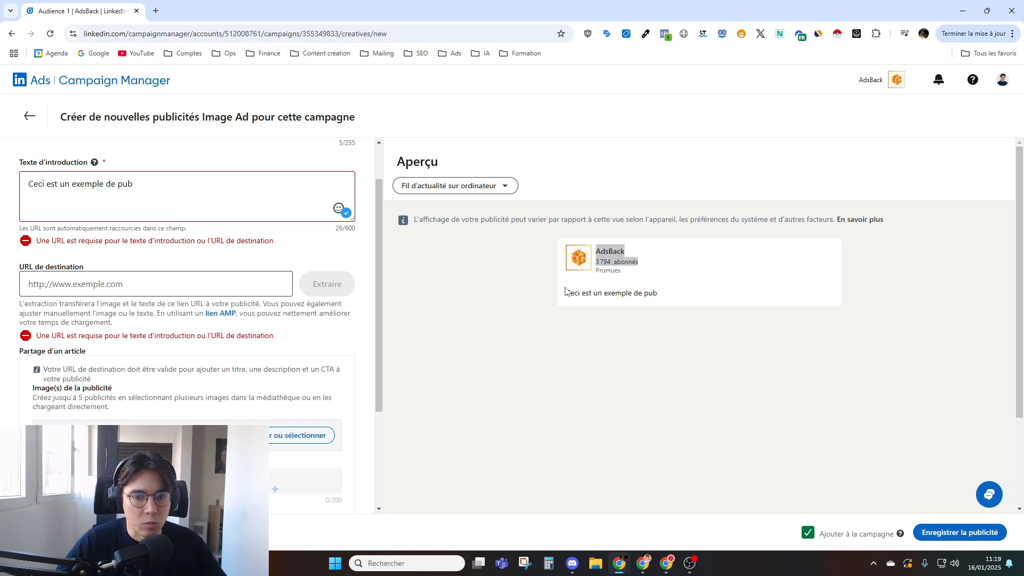
pyautogui.click(595, 288)
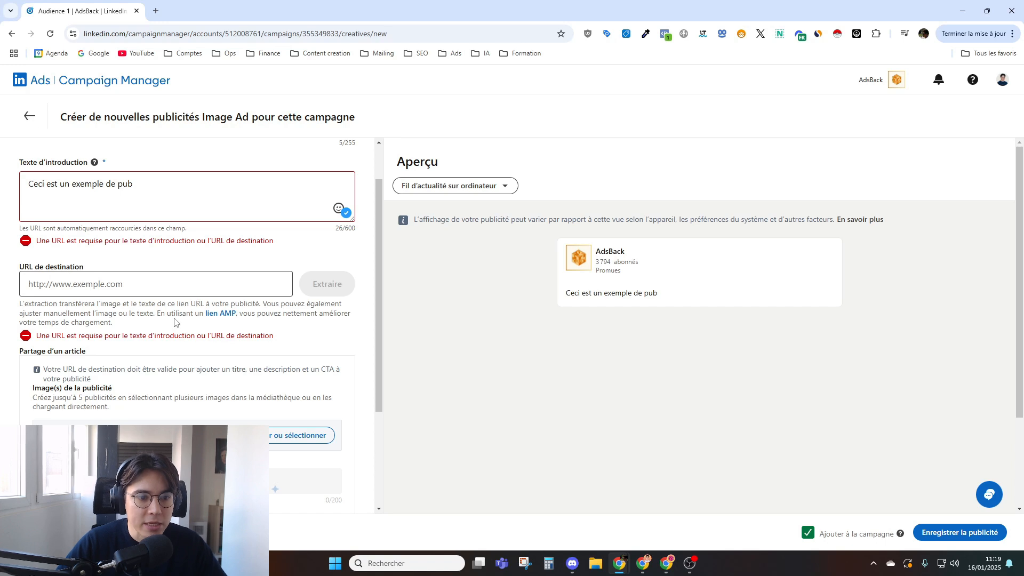
# Look over the rest of the image ad form, from the destination URL to the image, title and description fields.
pyautogui.scroll(-1, 175, 320)
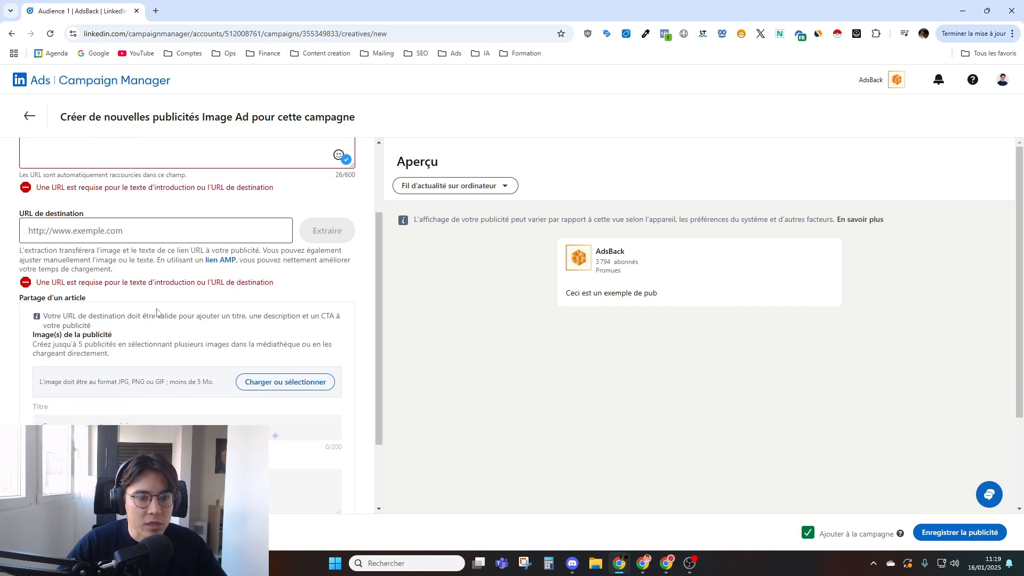
pyautogui.scroll(-2, 157, 311)
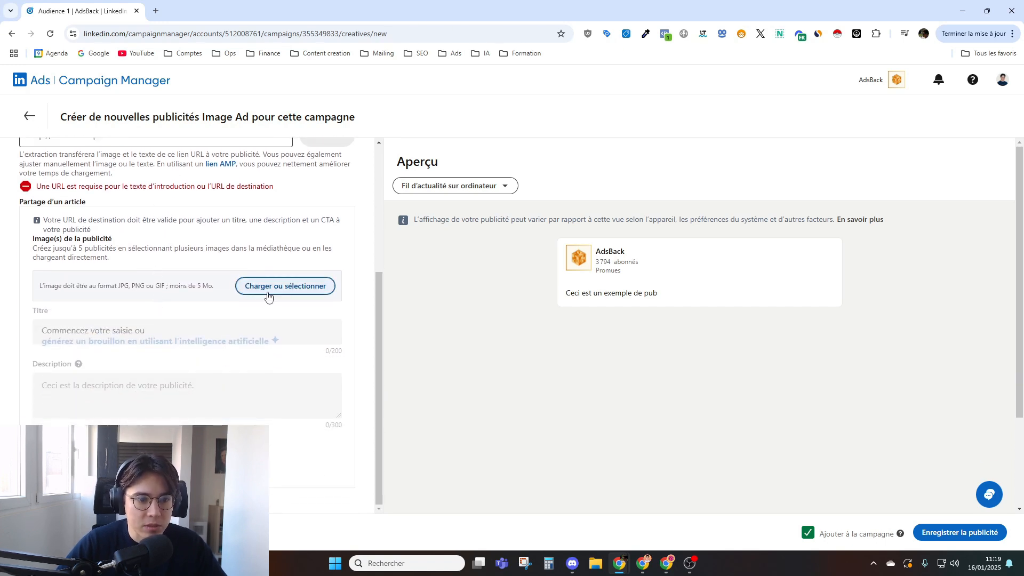
pyautogui.scroll(1, 226, 320)
pyautogui.scroll(4, 226, 319)
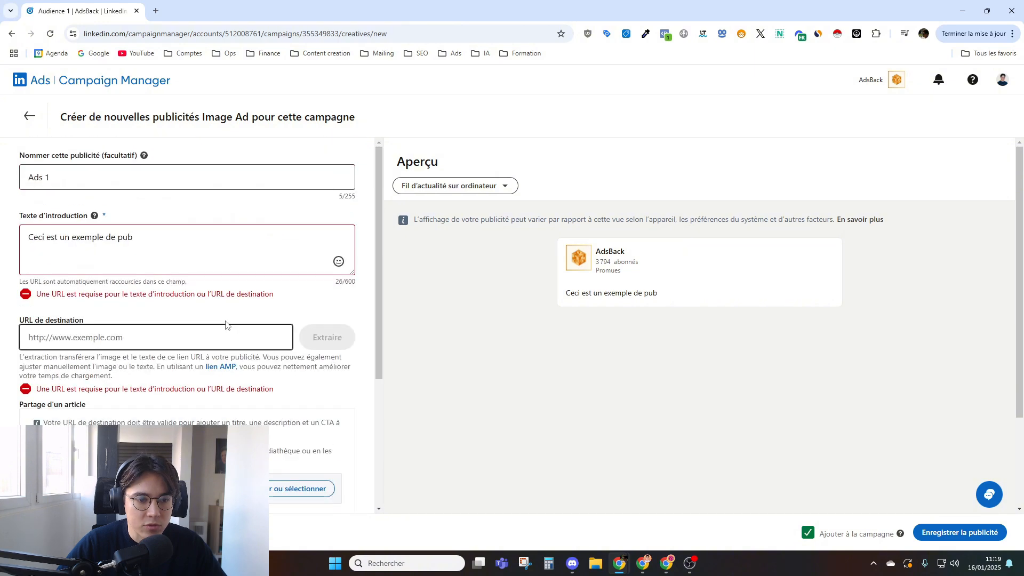
pyautogui.scroll(-4, 226, 319)
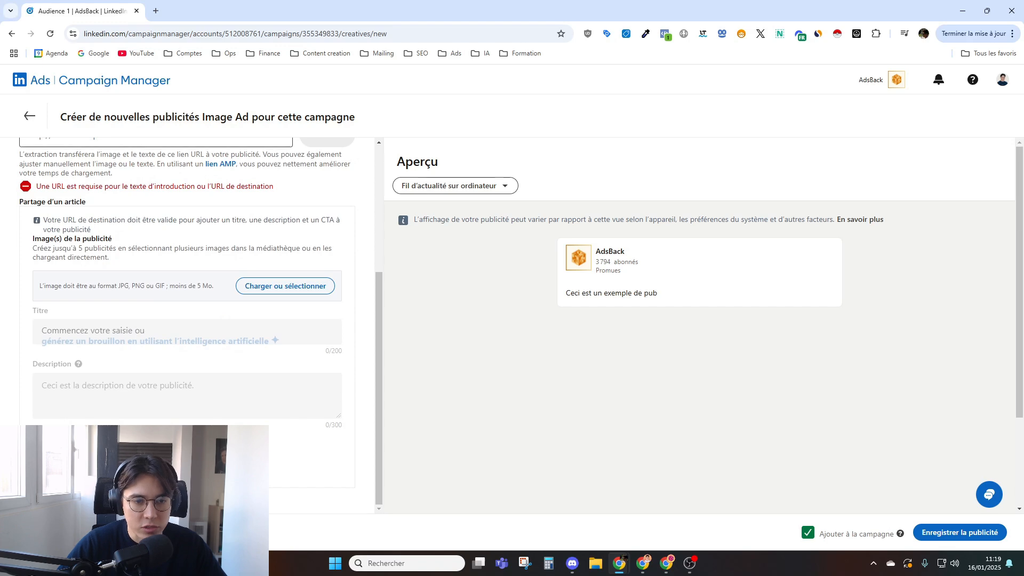
pyautogui.scroll(1, 247, 405)
pyautogui.scroll(4, 247, 404)
pyautogui.scroll(-4, 226, 324)
pyautogui.scroll(4, 227, 324)
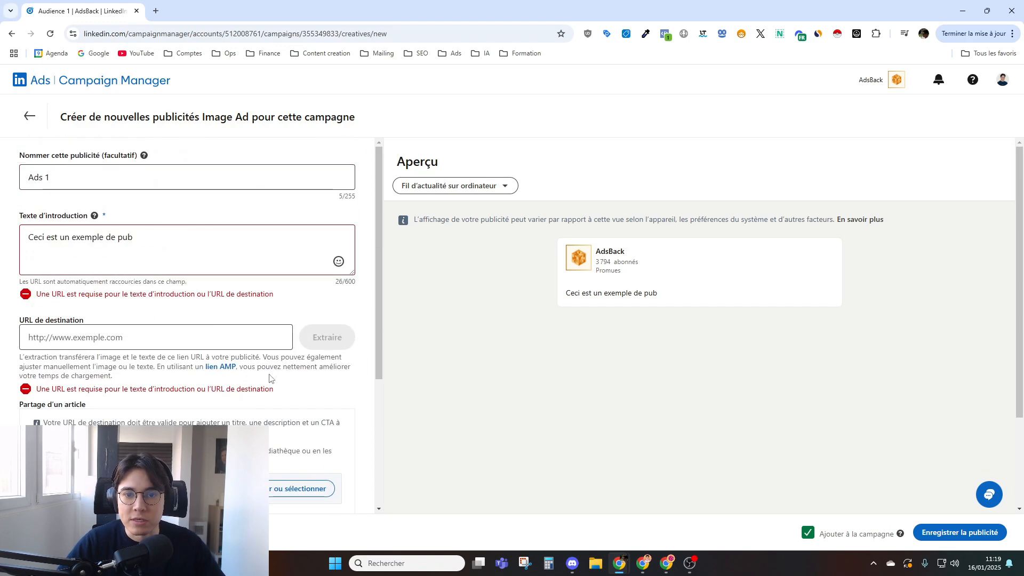
pyautogui.scroll(-4, 226, 323)
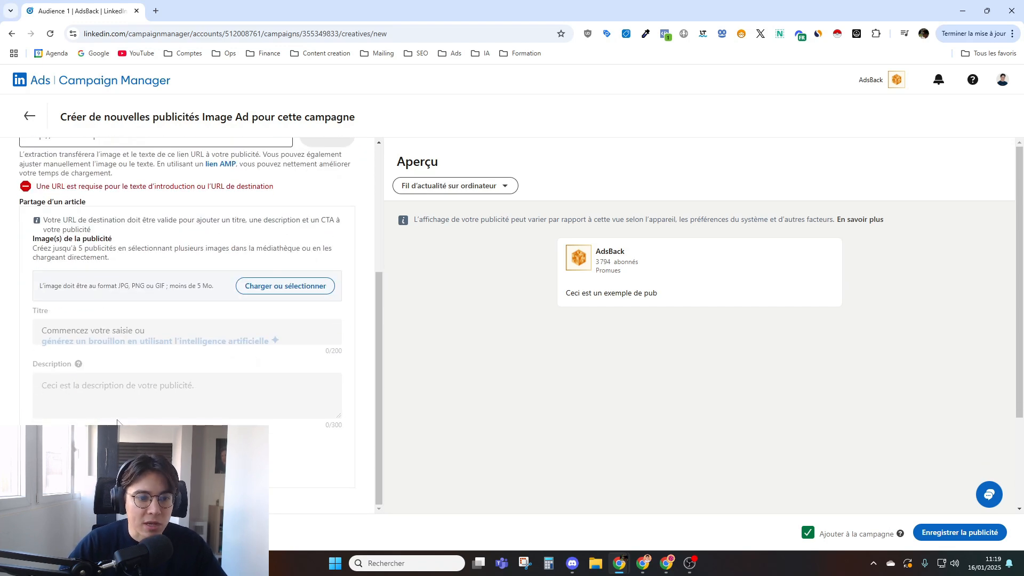
pyautogui.scroll(4, 114, 371)
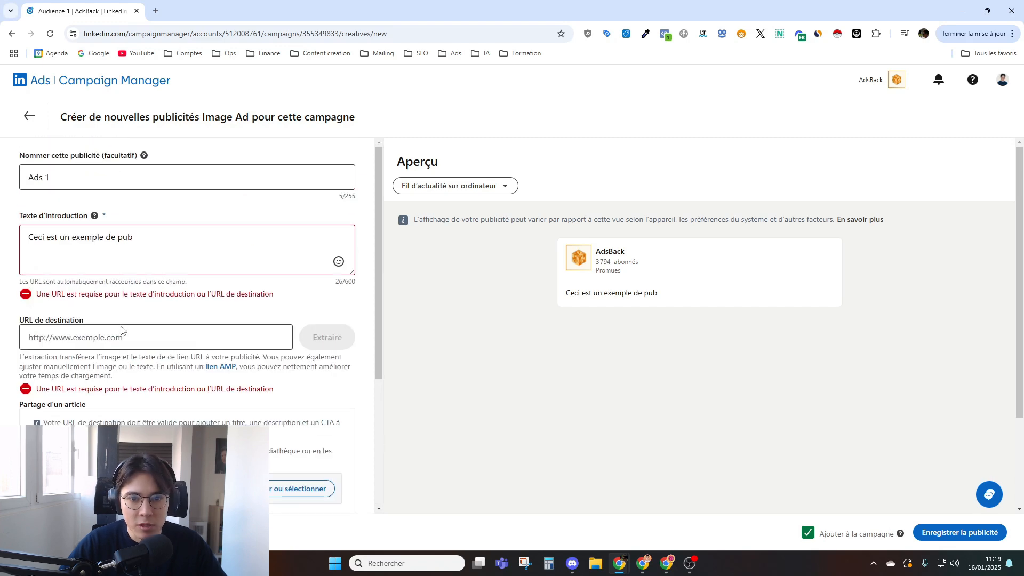
pyautogui.scroll(-4, 121, 330)
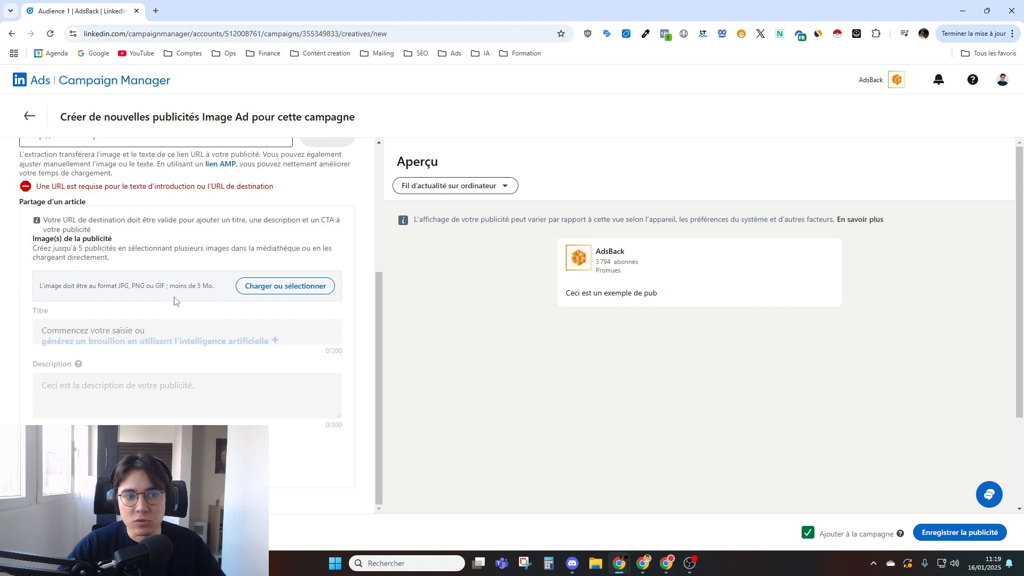
# Leave the image ad form without saving, exit the Audience 1 setup and return to the list of campaign groups.
pyautogui.click(29, 116)
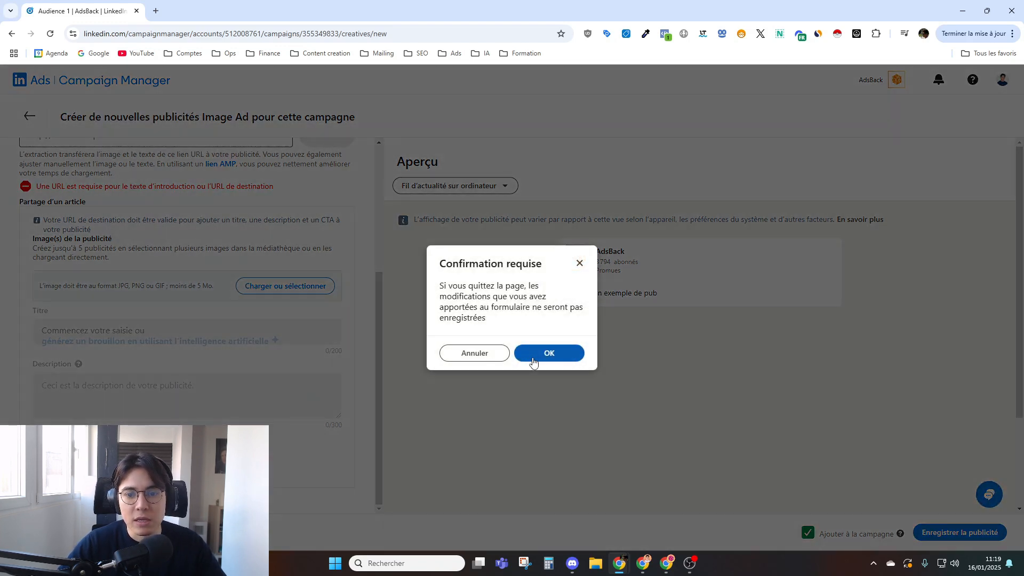
pyautogui.click(533, 353)
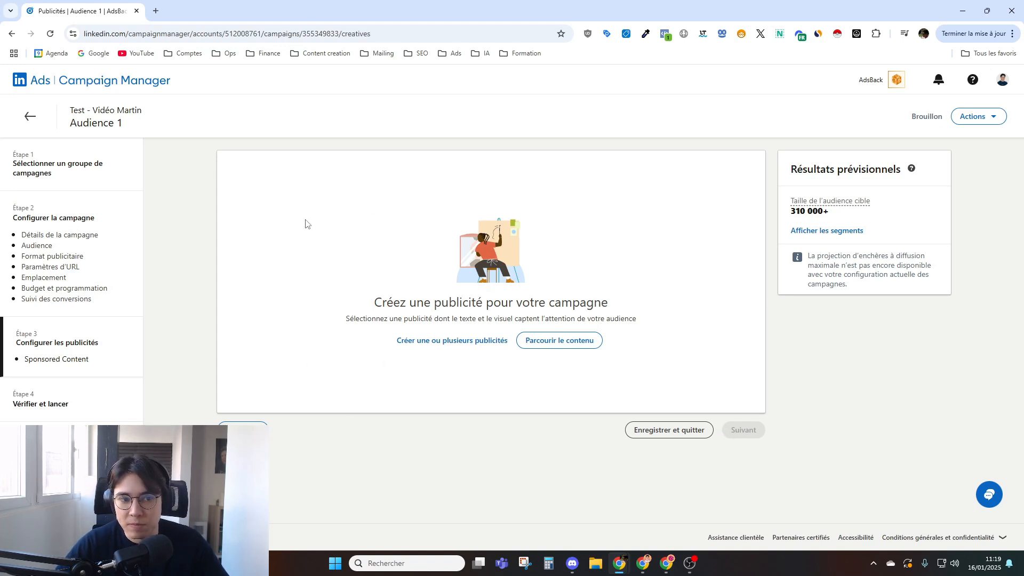
pyautogui.moveTo(301, 191); pyautogui.dragTo(434, 384)
pyautogui.click(470, 437)
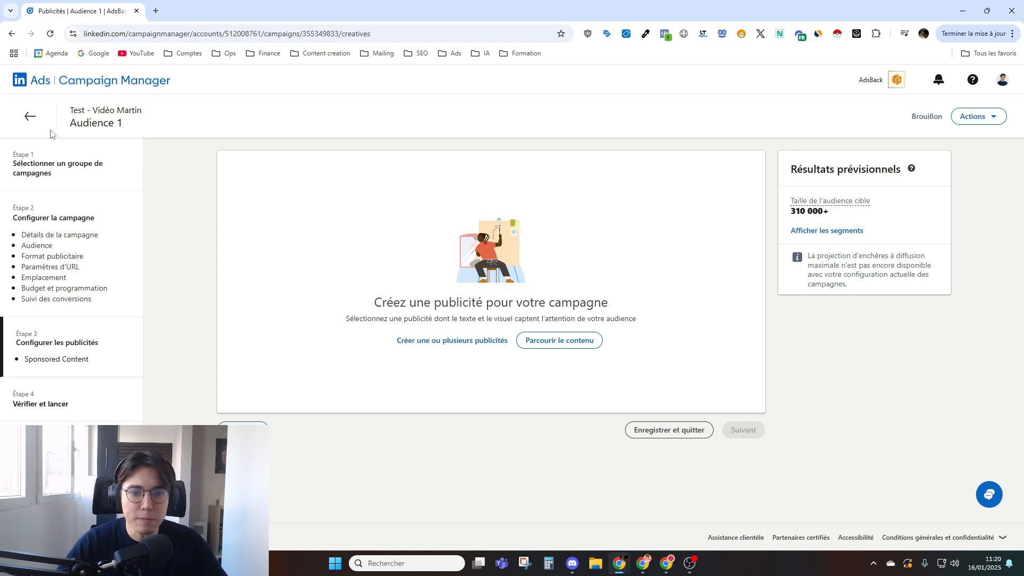
pyautogui.click(30, 116)
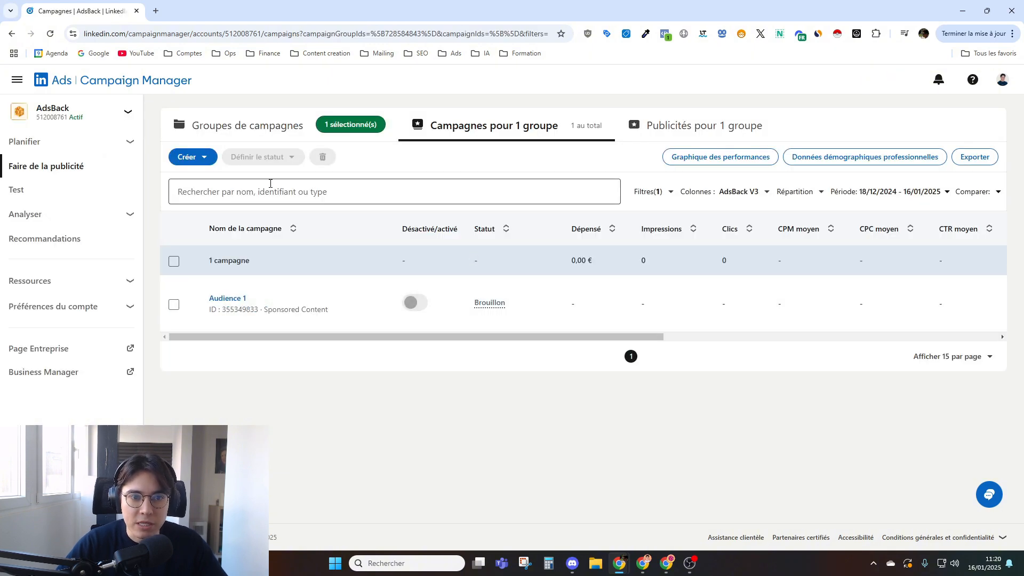
pyautogui.click(263, 130)
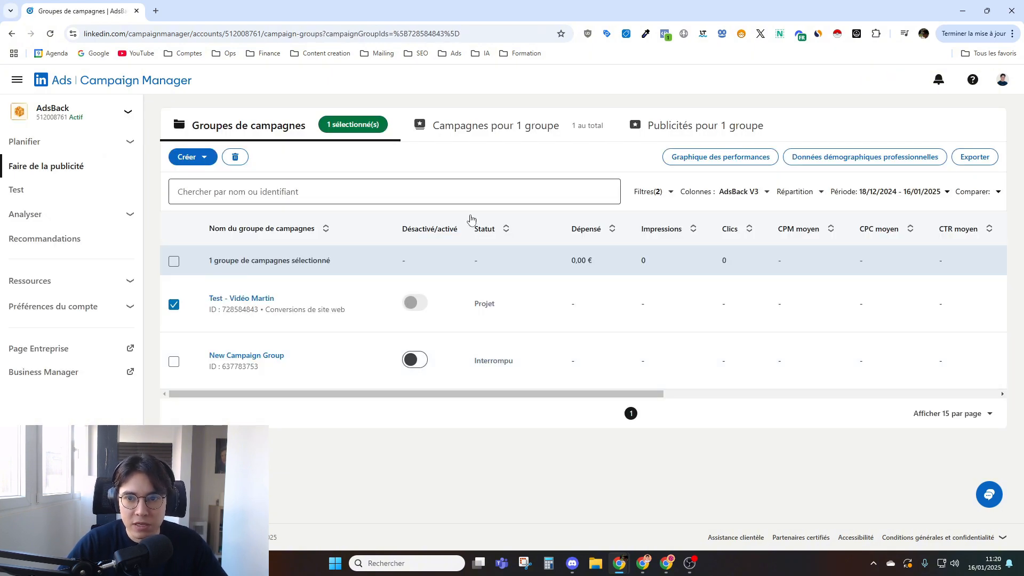
# Check the campaigns inside New Campaign Group, and open the campaigns of the draft website-conversions group instead.
pyautogui.click(241, 356)
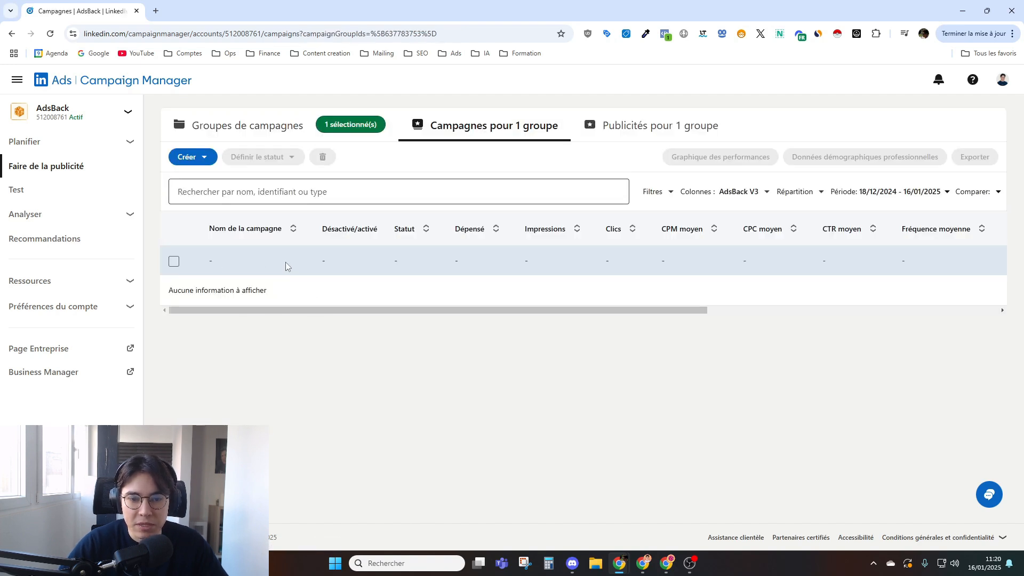
pyautogui.click(250, 128)
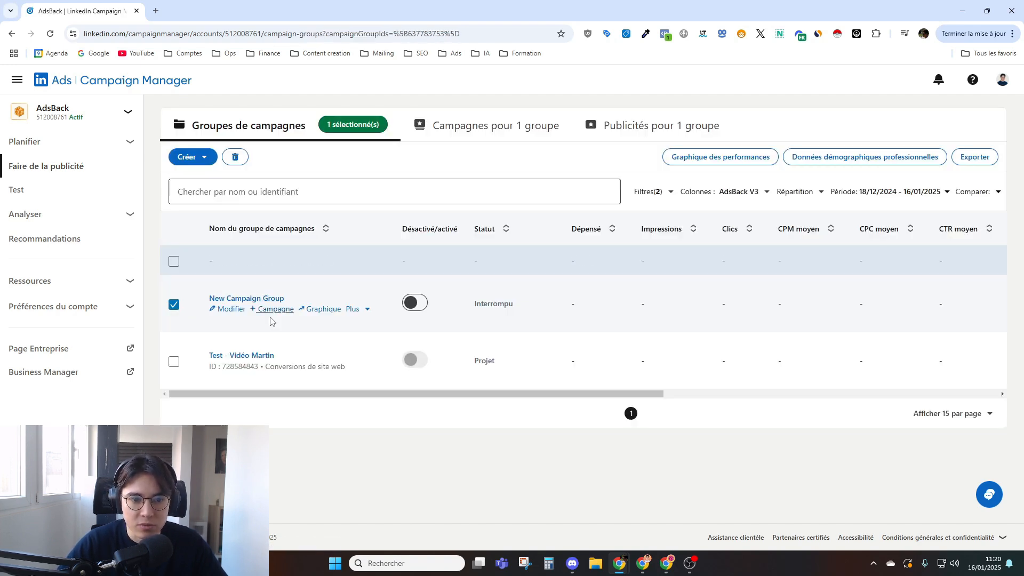
pyautogui.click(238, 355)
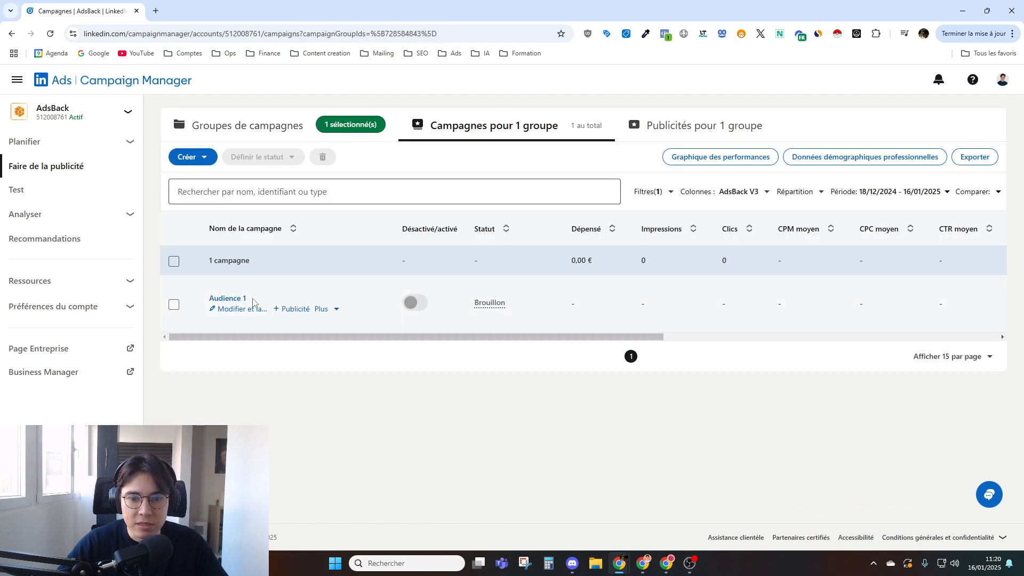
# Look across the performance columns of the Audience 1 campaign, from spend and impressions to conversions and video views.
pyautogui.moveTo(368, 338); pyautogui.dragTo(338, 377)
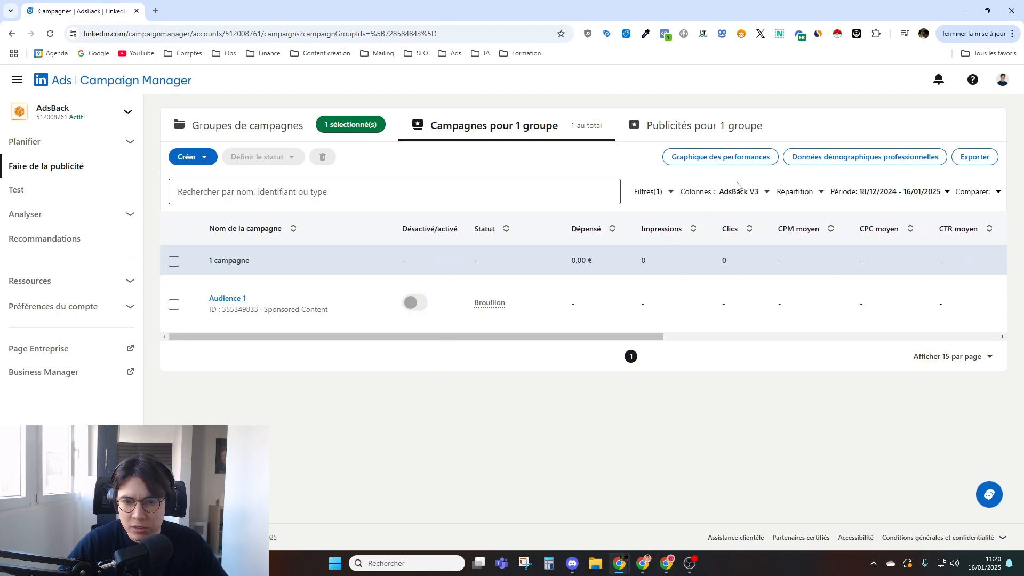
pyautogui.hscroll(4, 567, 323)
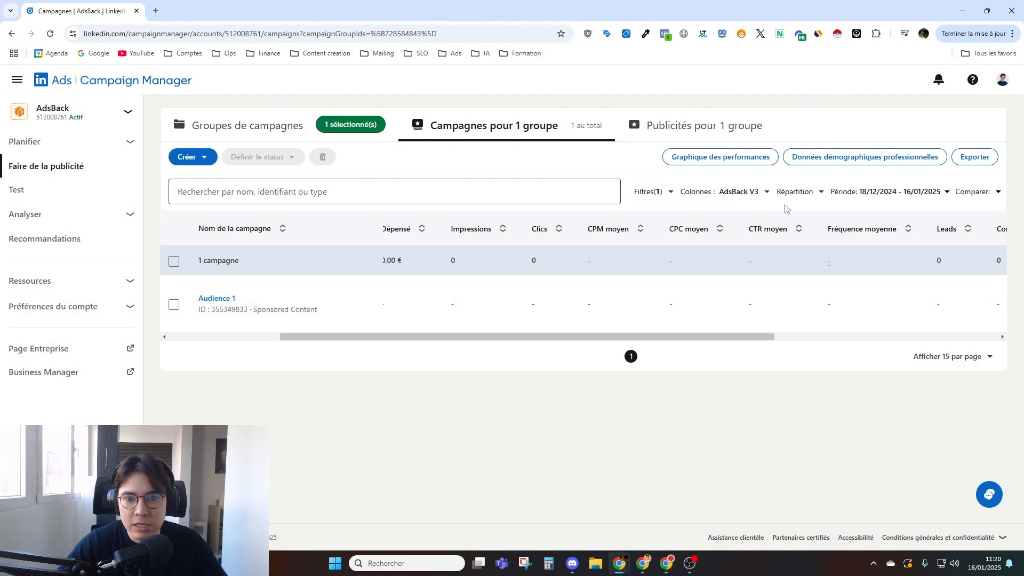
pyautogui.moveTo(468, 335); pyautogui.dragTo(701, 336)
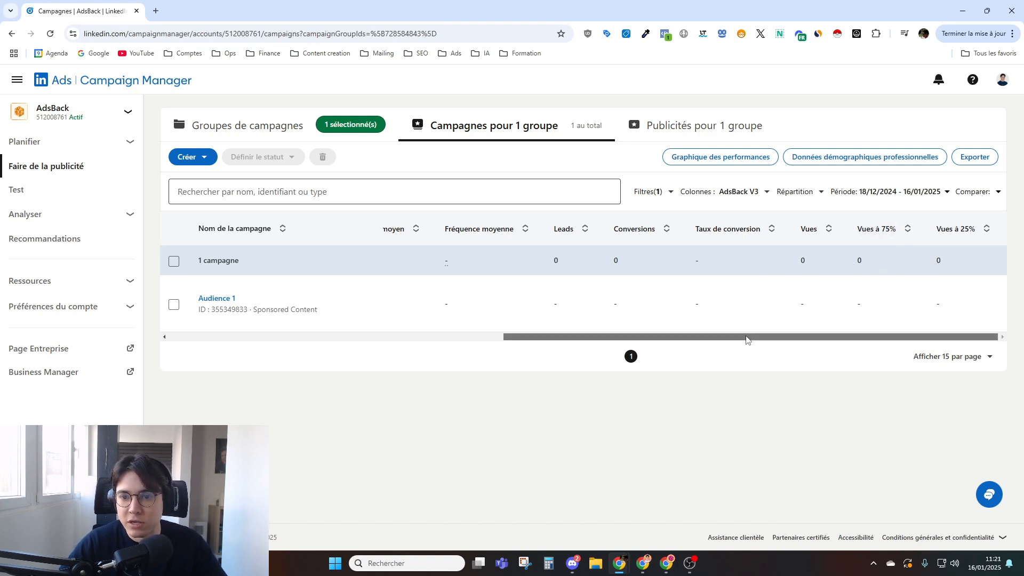
pyautogui.moveTo(837, 338); pyautogui.dragTo(432, 346)
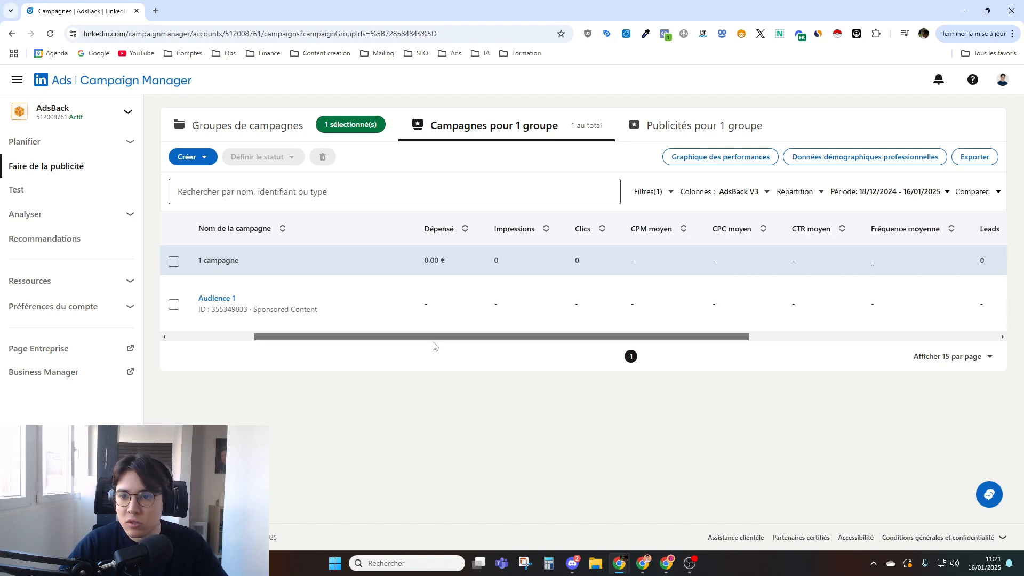
# Review the available and selected columns of the custom AdsBack V3 view, and leave the column customization without saving.
pyautogui.click(719, 193)
pyautogui.scroll(-2, 702, 341)
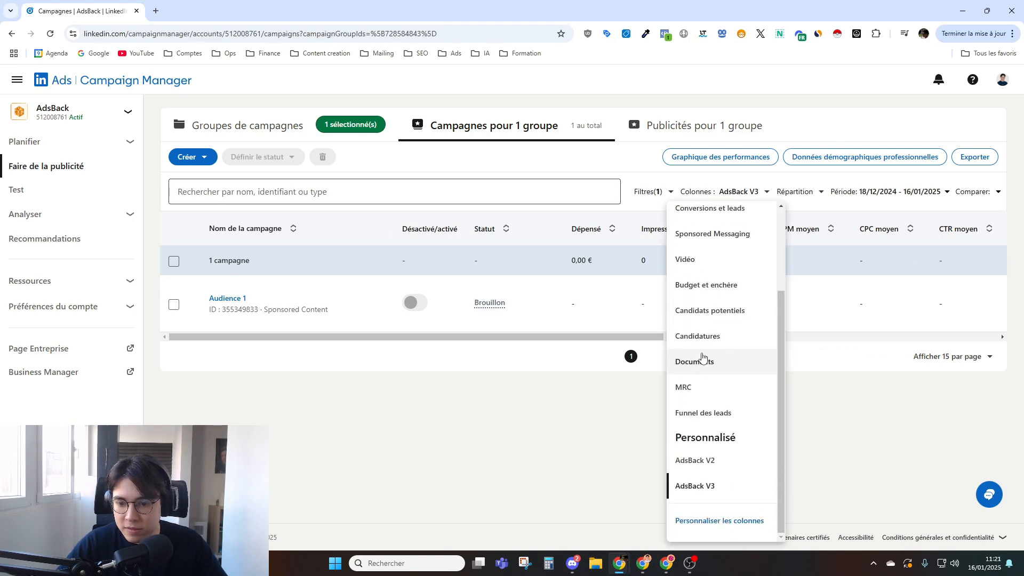
pyautogui.click(700, 525)
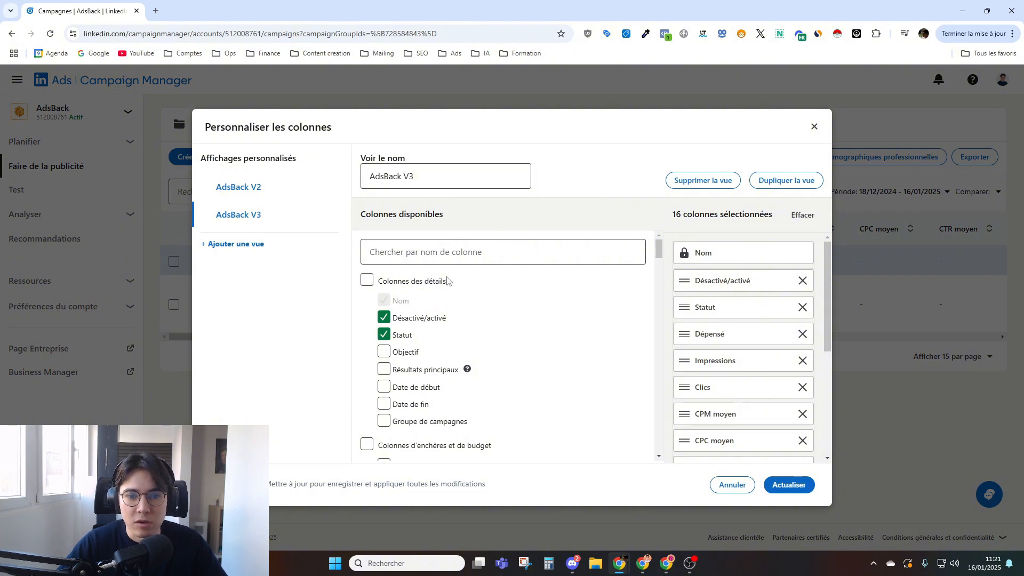
pyautogui.scroll(-2, 463, 325)
pyautogui.scroll(-2, 457, 338)
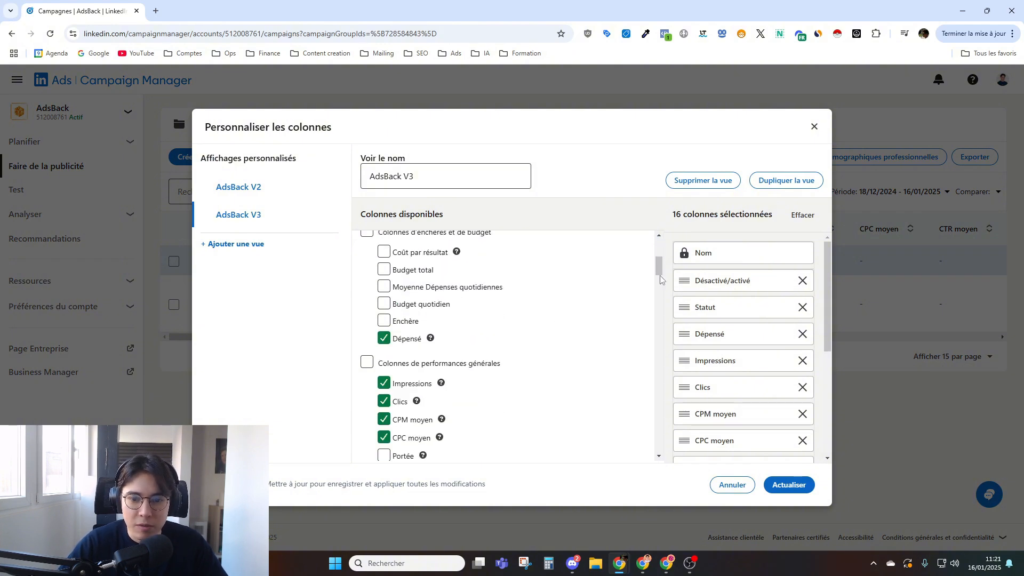
pyautogui.moveTo(659, 268); pyautogui.dragTo(683, 167)
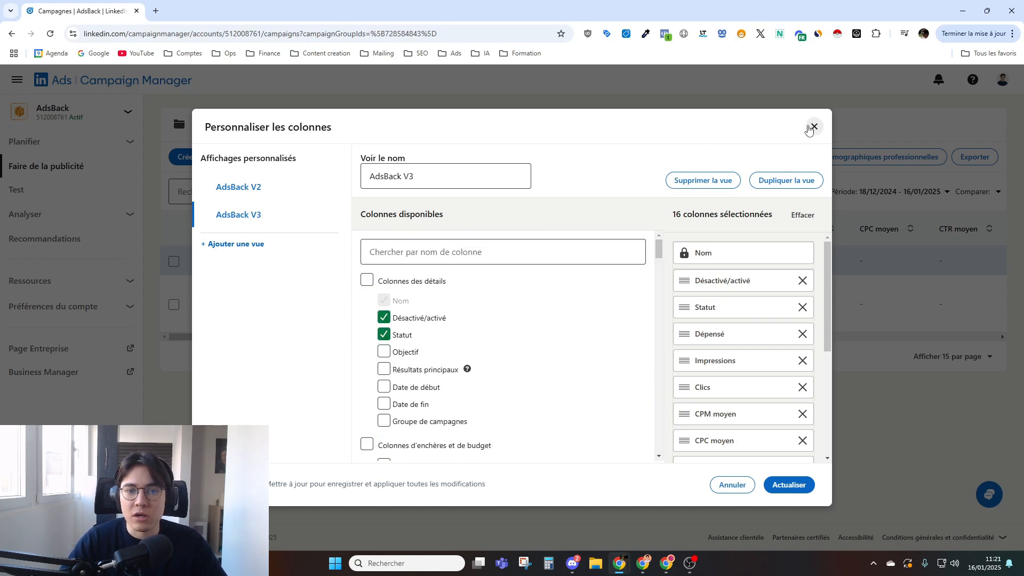
pyautogui.click(813, 126)
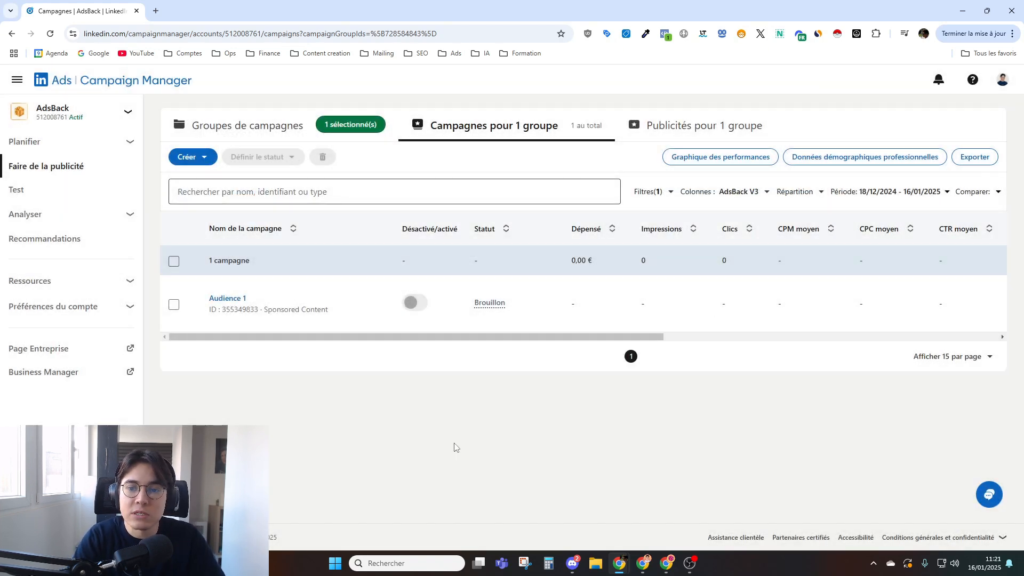